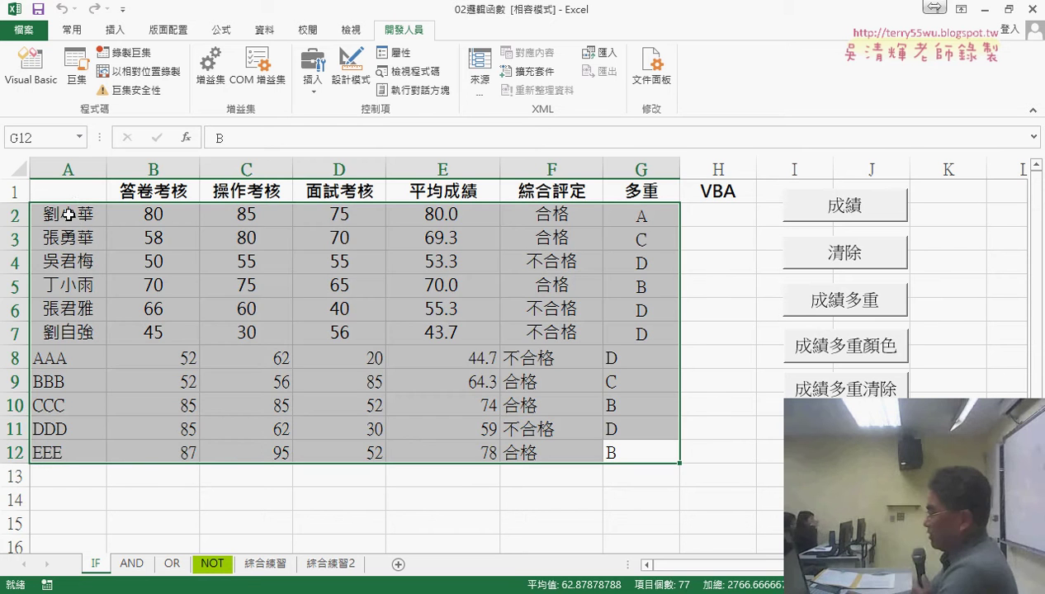
- Enter the header 姓名 in cell A1
click(83, 193)
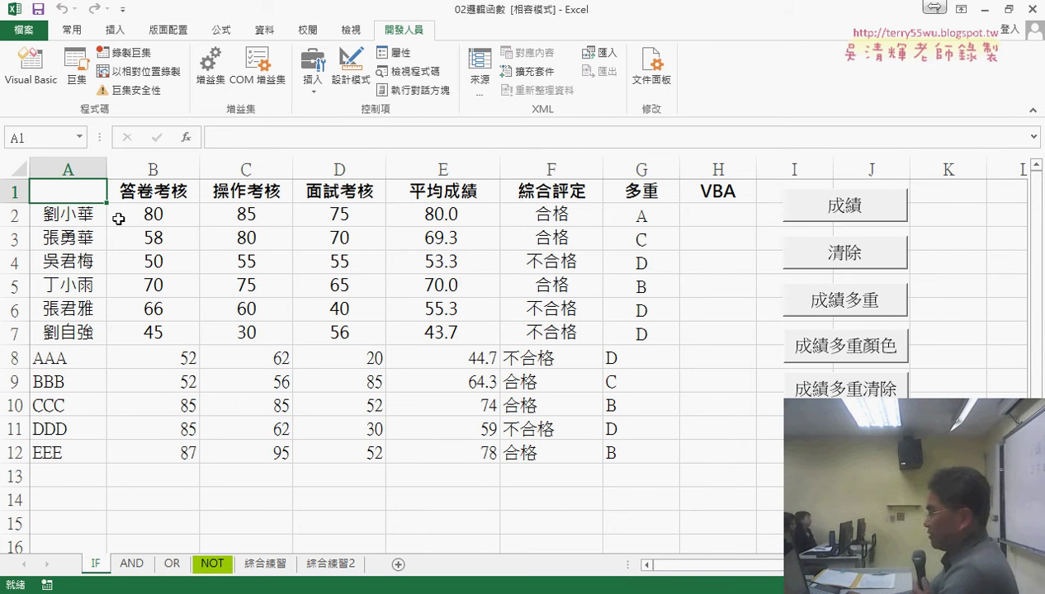
text(vu/)
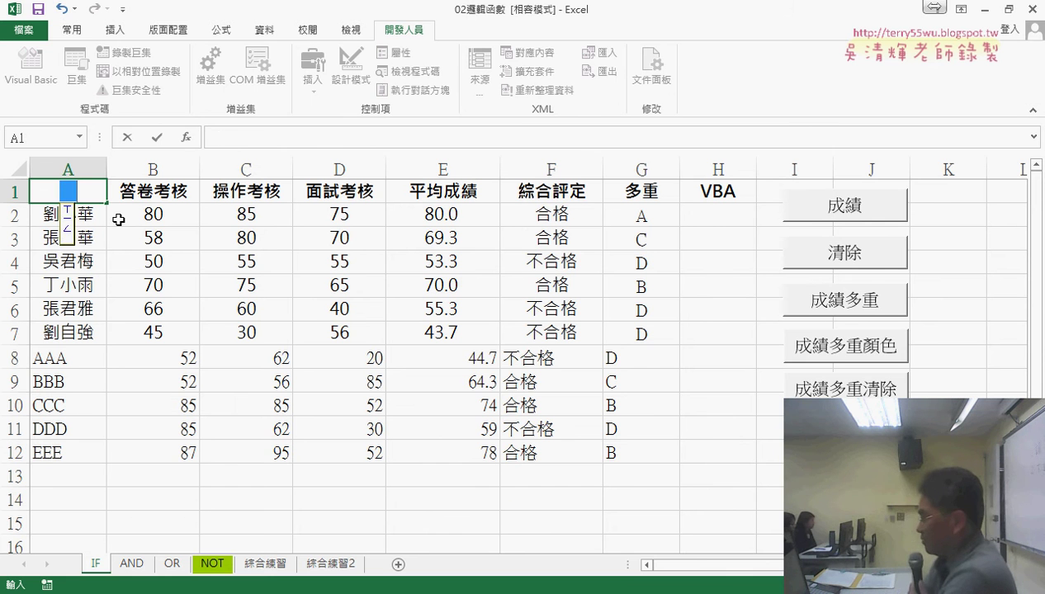
text(4)
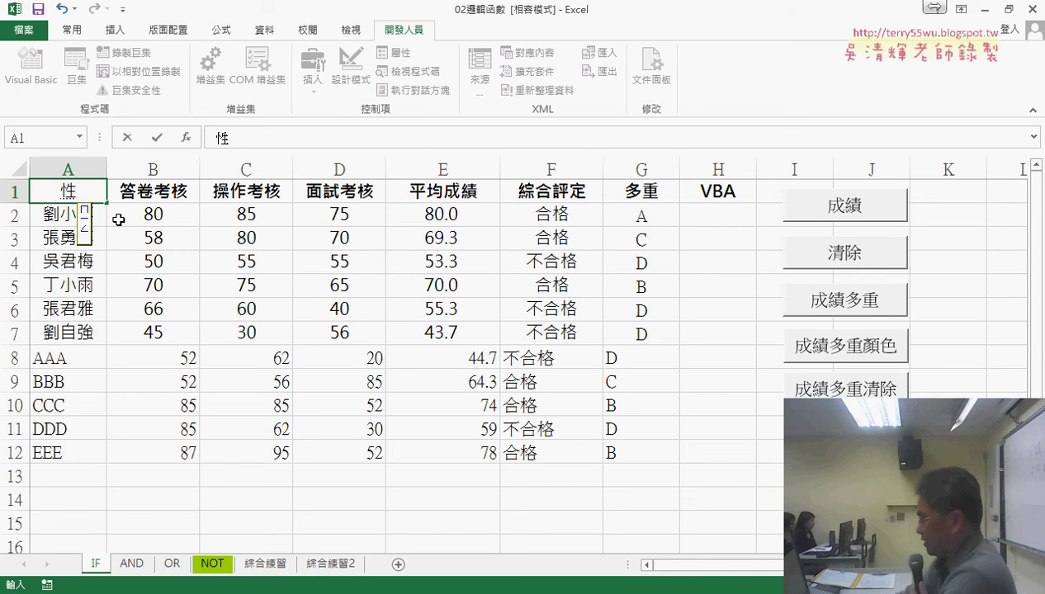
text(6)
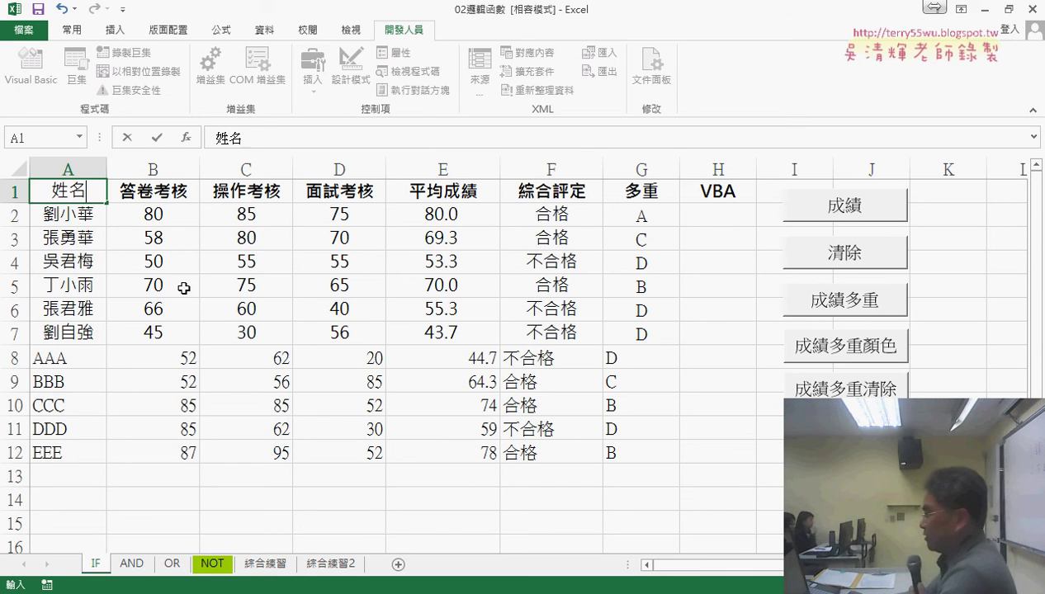
click(182, 285)
- Clear the student data in A2:G12 and launch the grade entry form with F5
drag(78, 212, 635, 452)
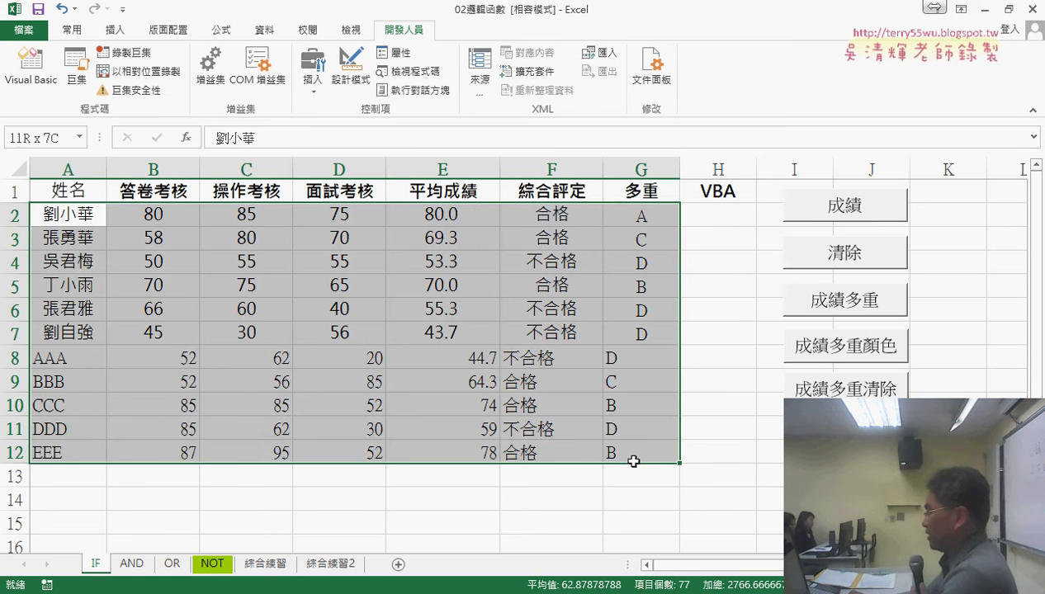
key(Delete)
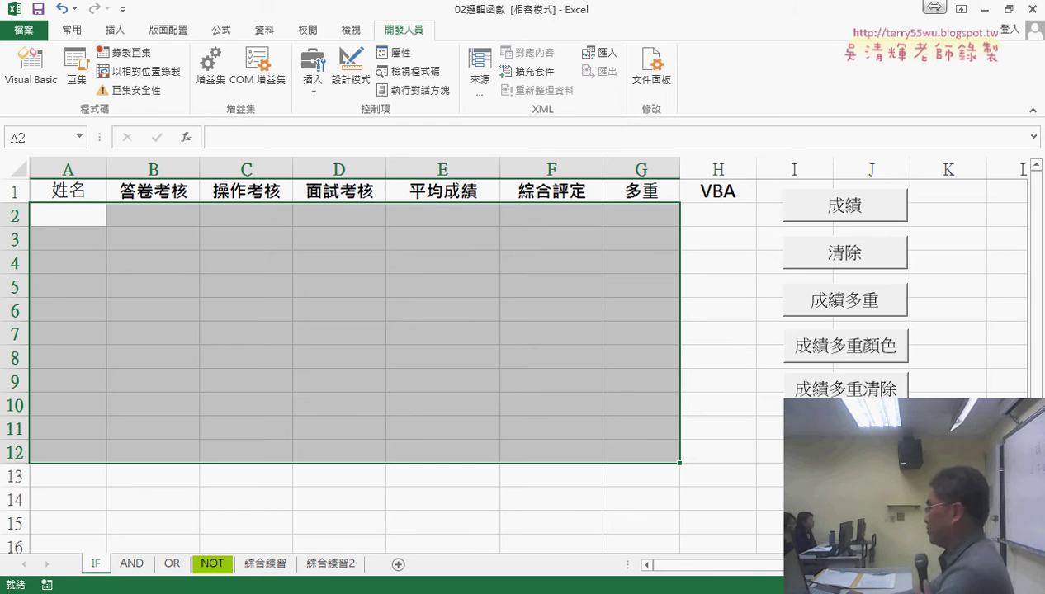
key(F5)
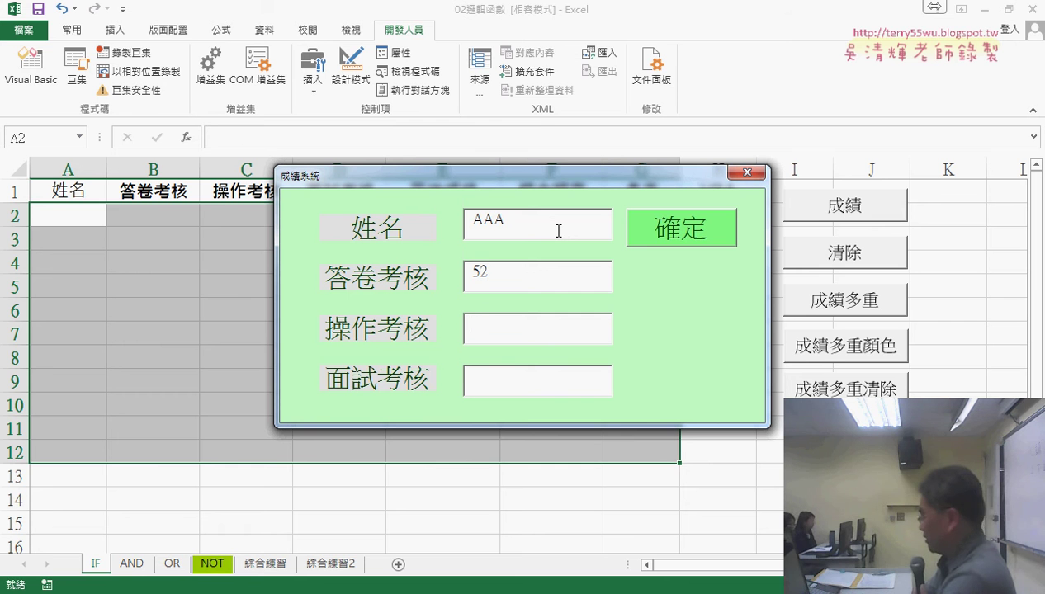
- Enter interview score 20 and submit the AAA record, which raises run-time error 1004
text(5620)
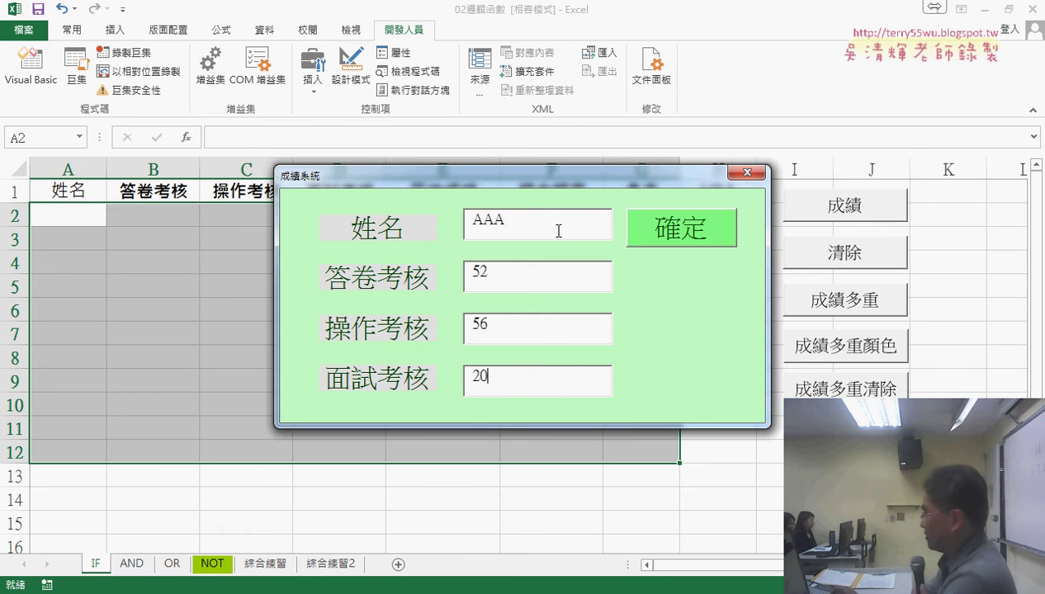
key(Tab)
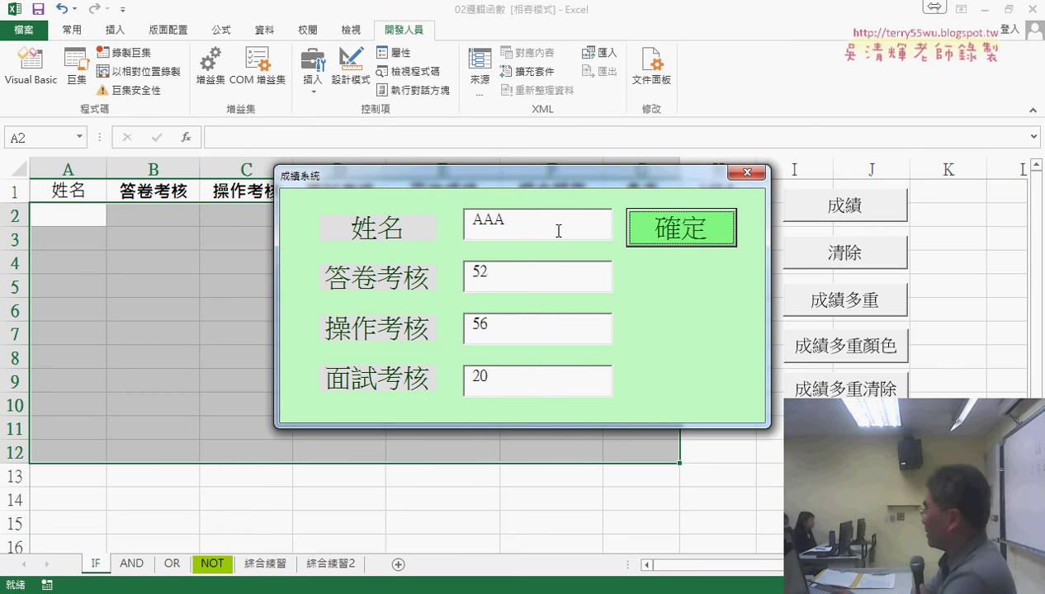
key(Return)
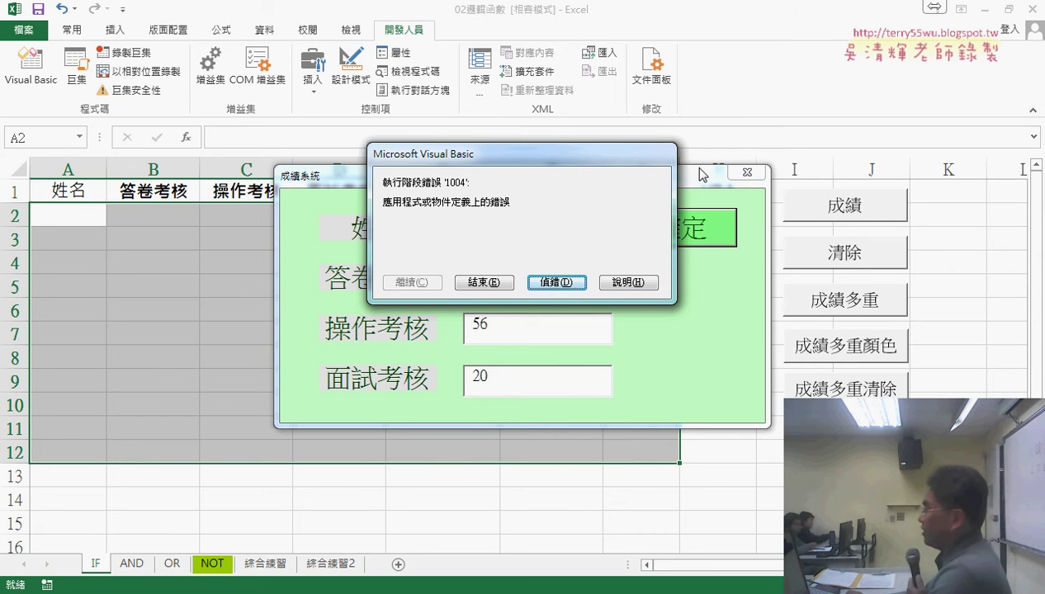
- Debug the error, see that r is 65537 on the name-writing line, then reset the macro
click(557, 282)
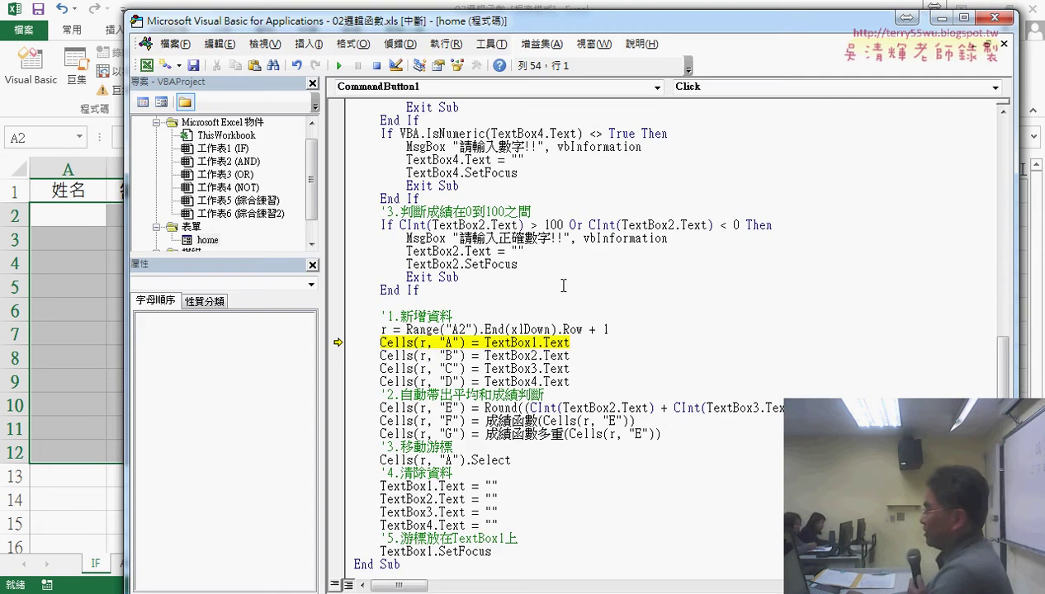
mouse_move(421, 341)
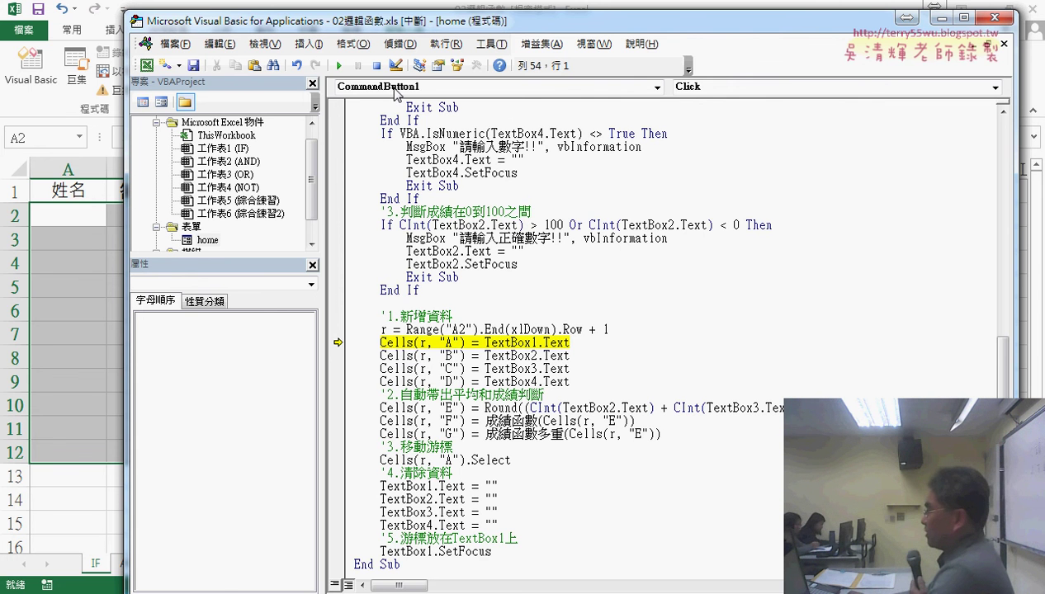
click(376, 66)
- Select A2 and jump down column A to the last row, A65536
click(79, 220)
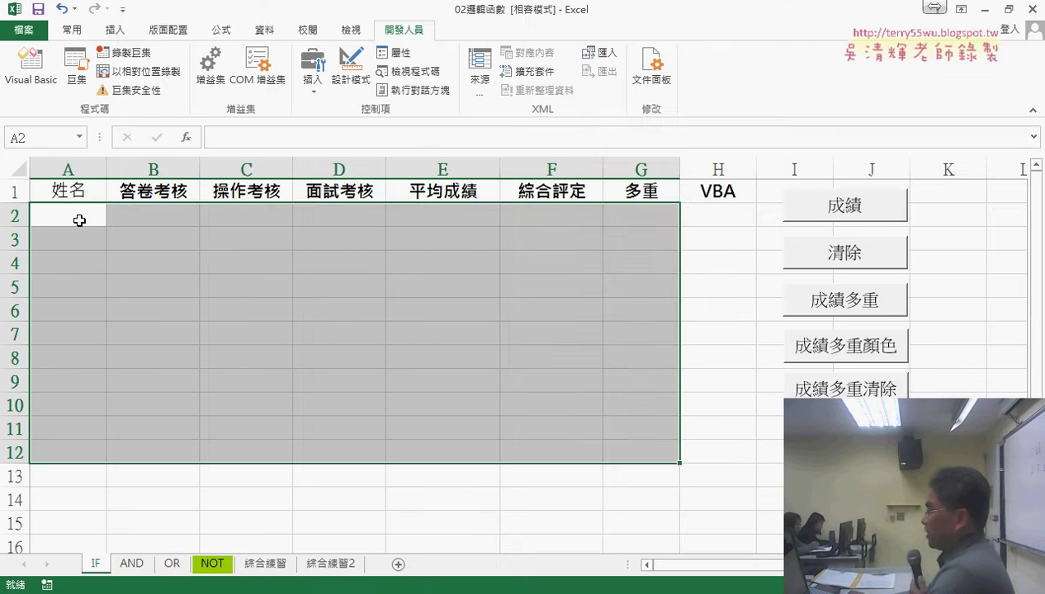
click(79, 220)
key(ctrl+Down)
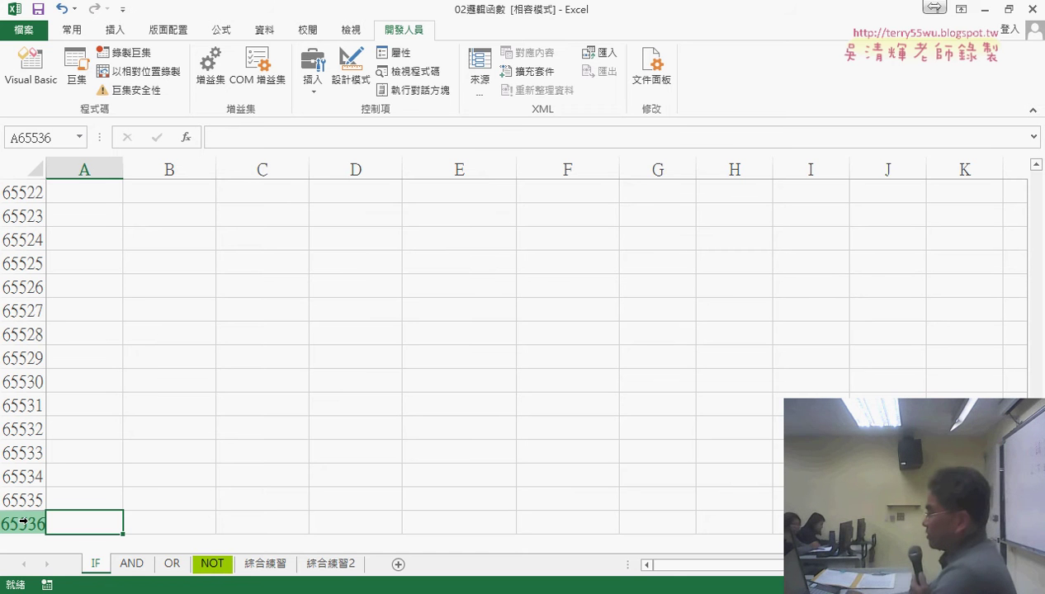
- Add the comment '判斷資料是否為空白 under '***先防呆 in the 確定 button's click code
mouse_move(96, 590)
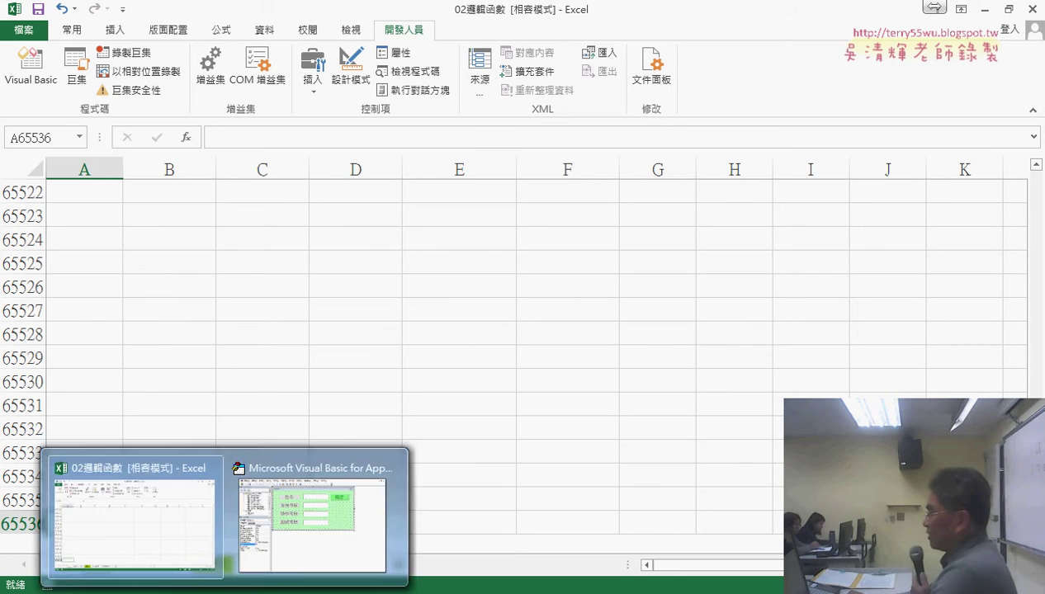
click(299, 538)
double_click(732, 163)
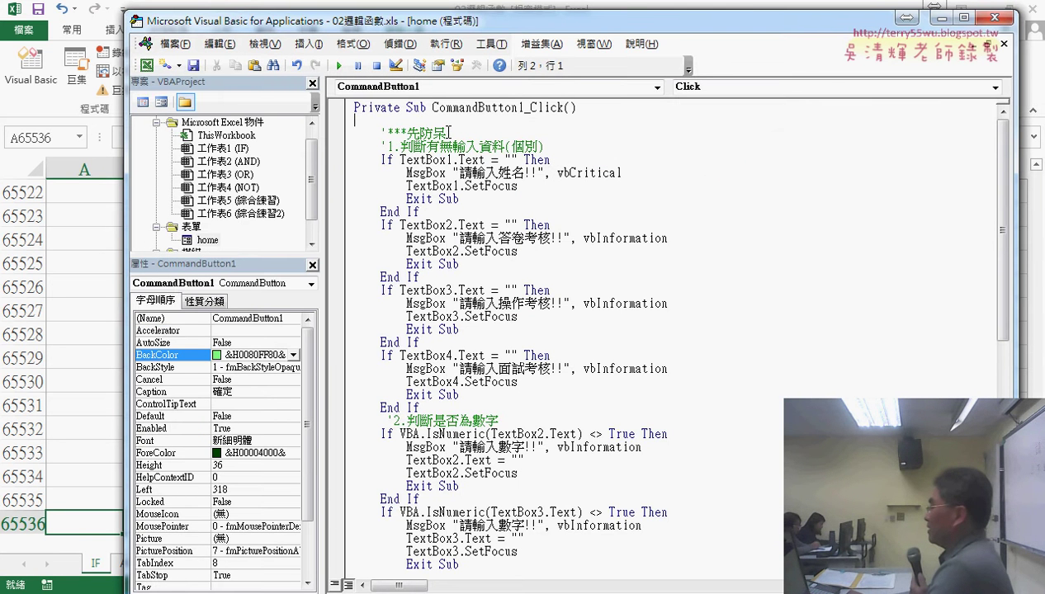
key(Return)
key(Return)
key(Return)
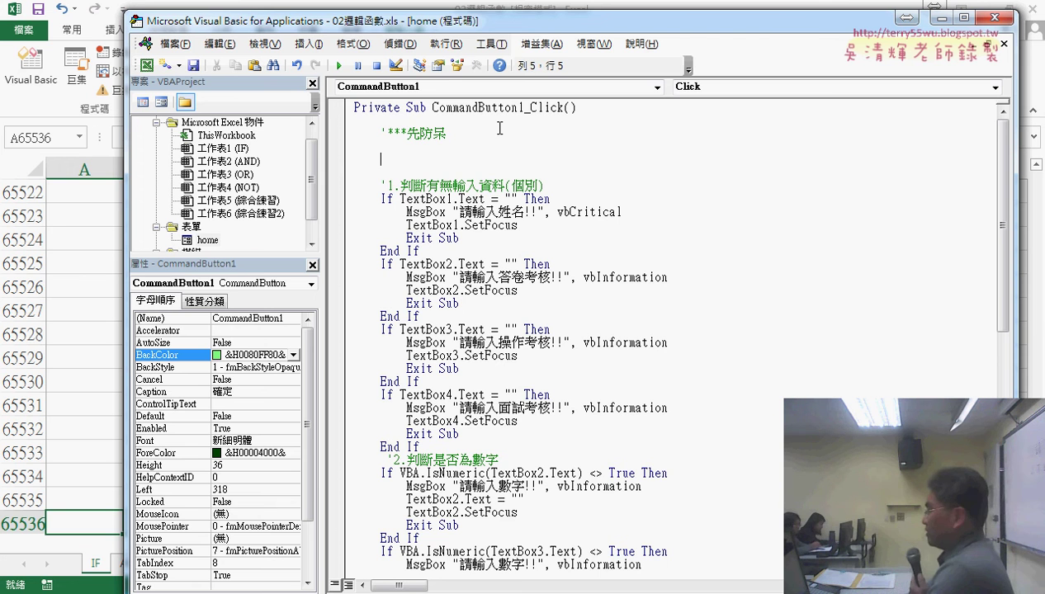
key(Up)
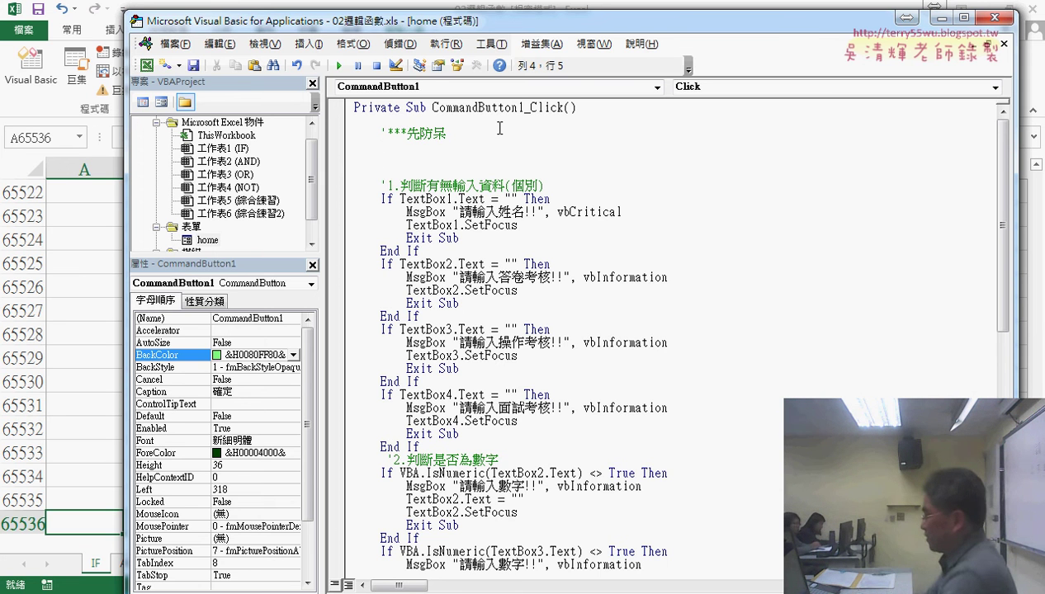
text(')
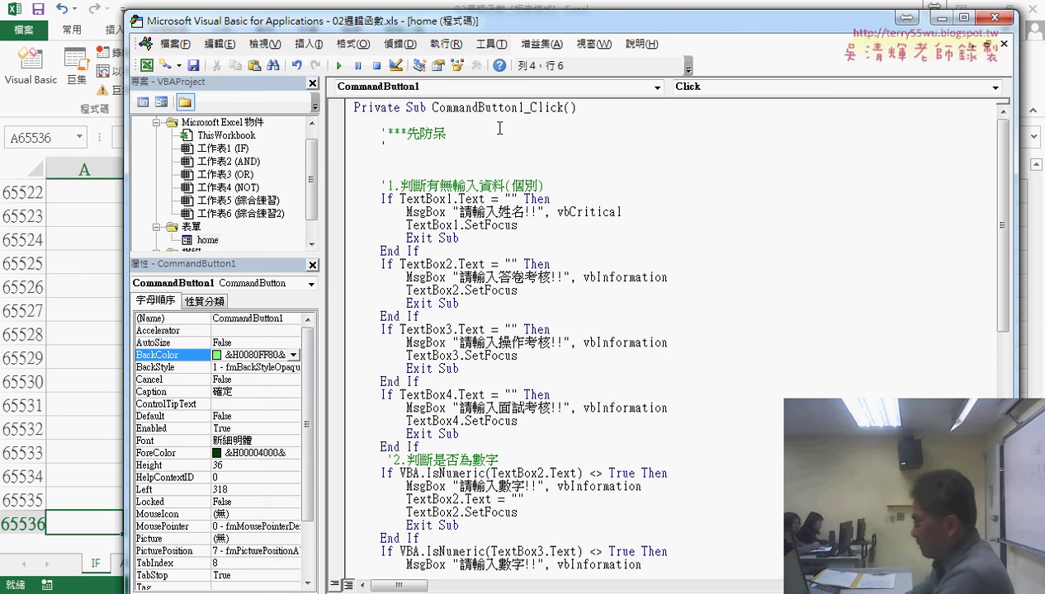
text(判)
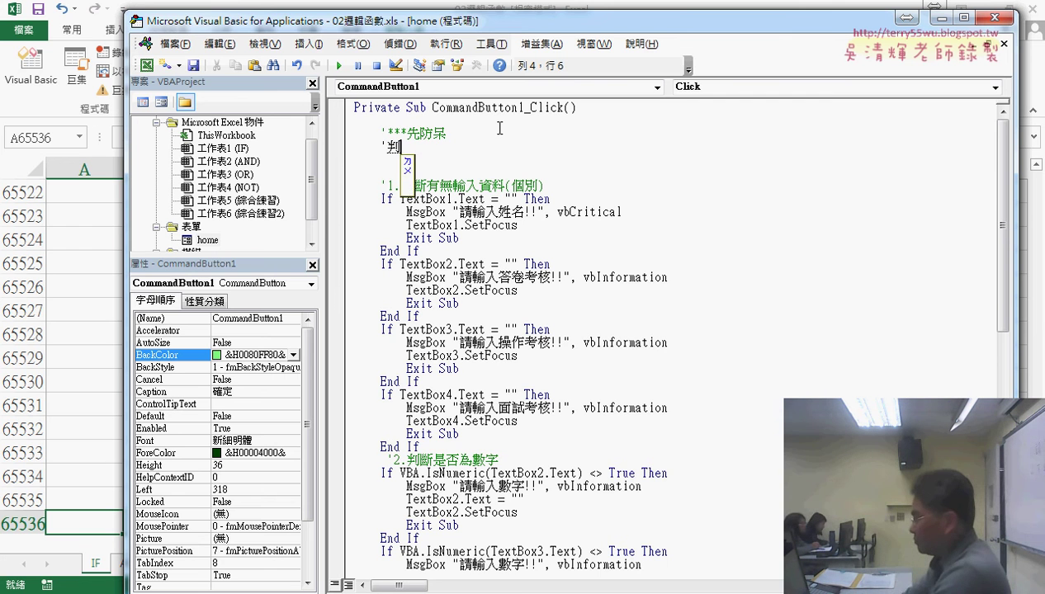
text(斷y)
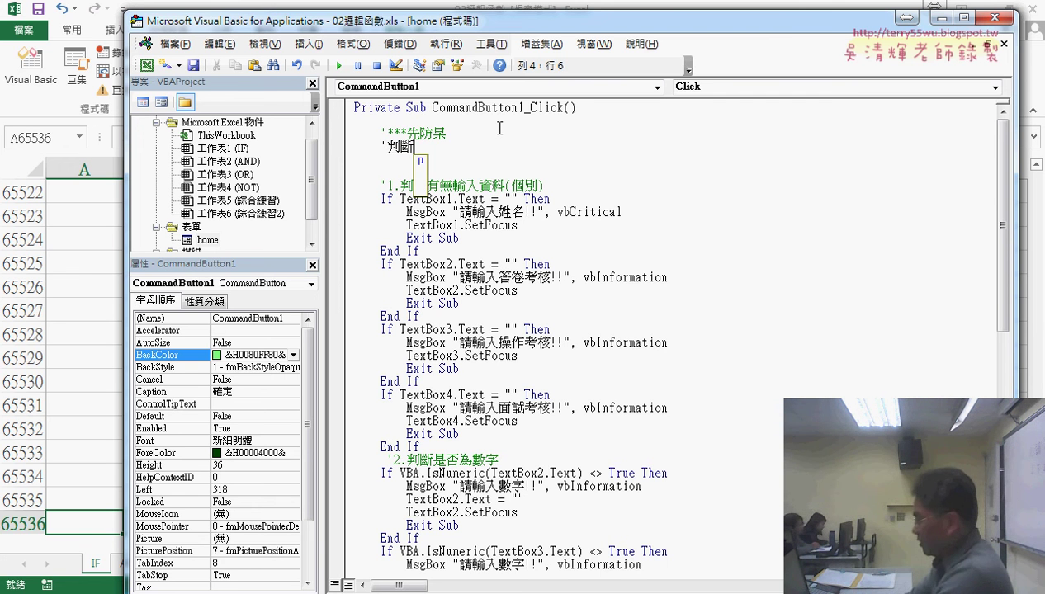
text(資料)
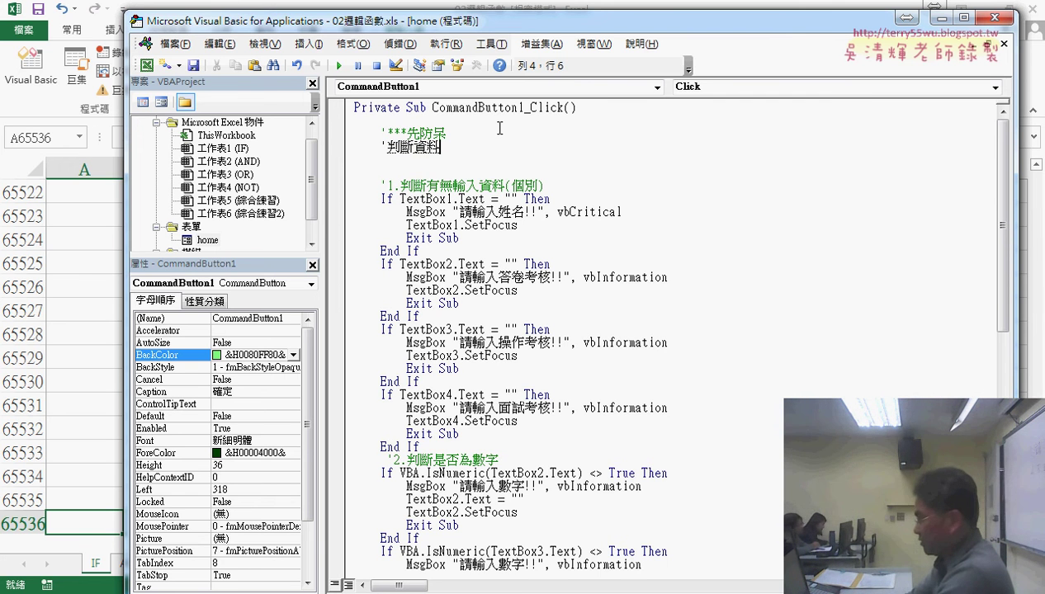
text(是)
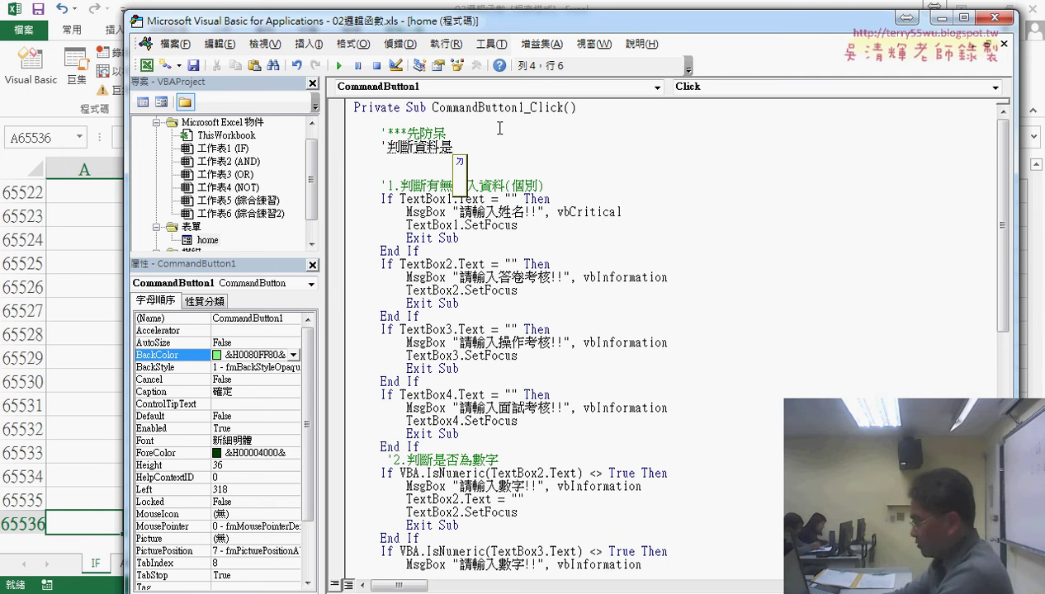
text(2.否為)
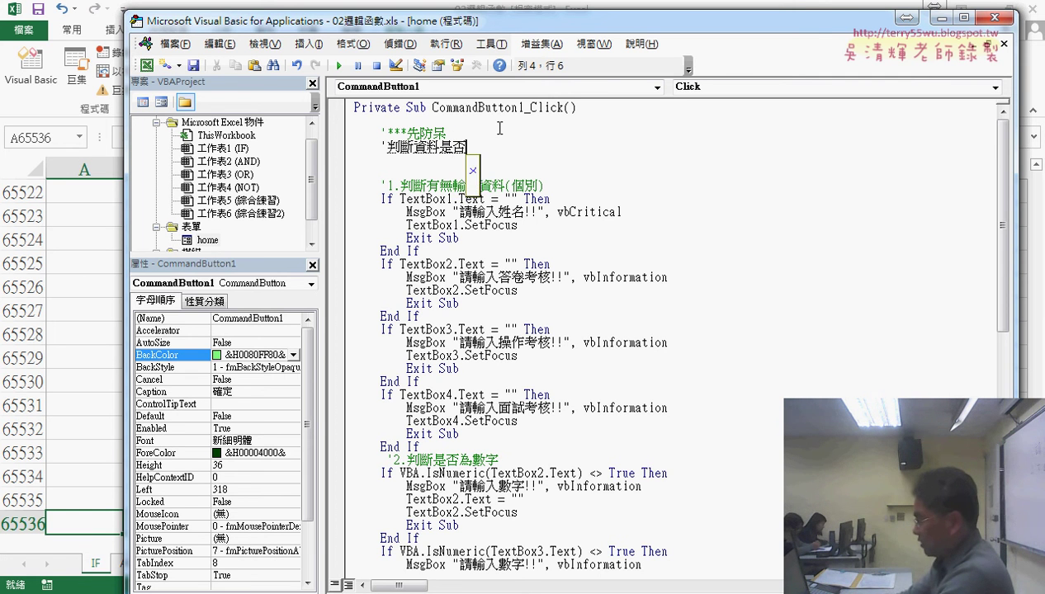
text(x)
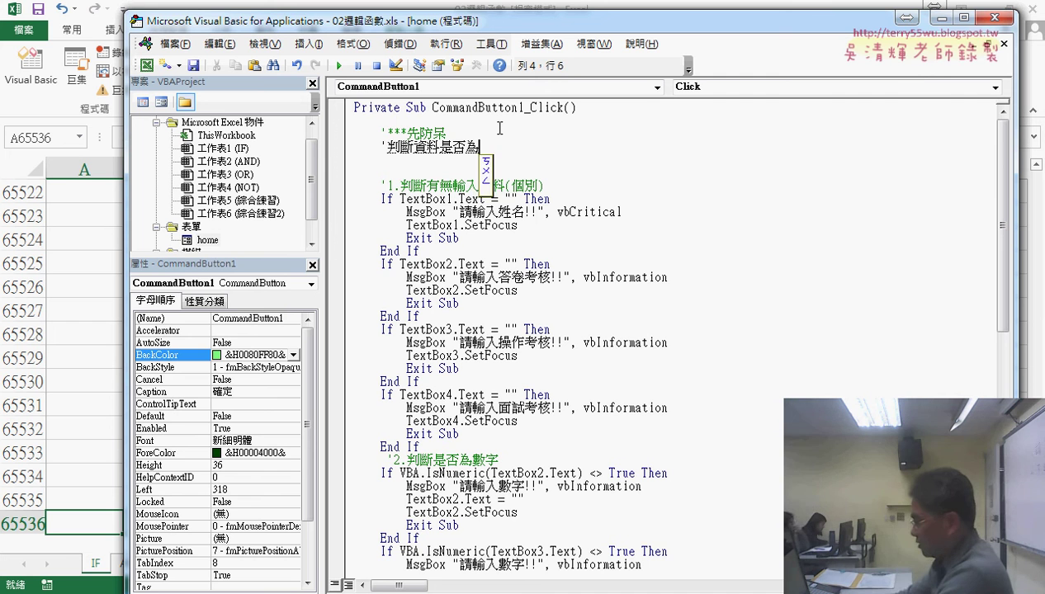
text(空白)
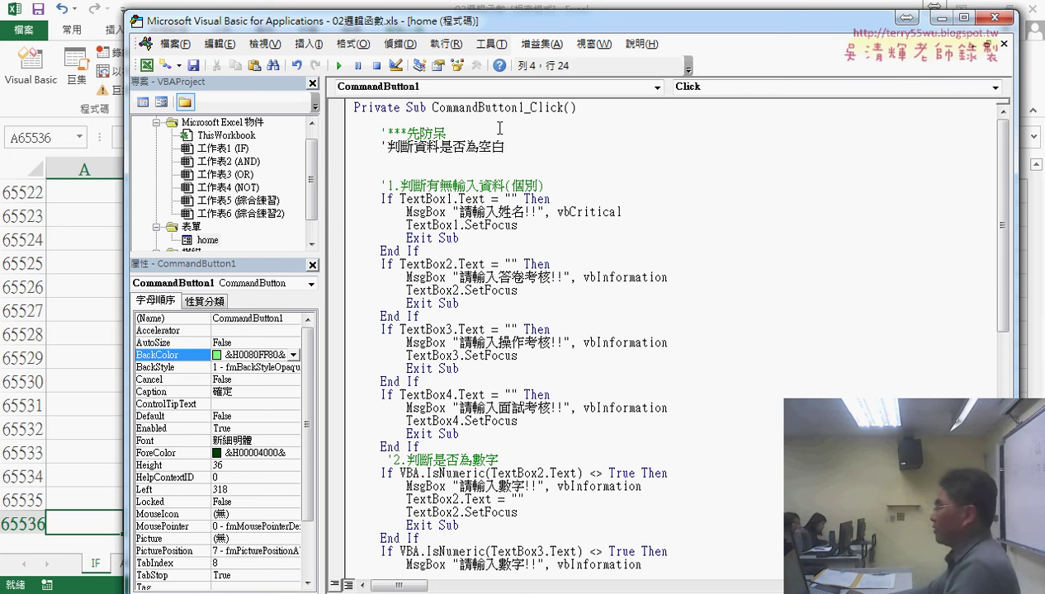
key(Down)
key(Down)
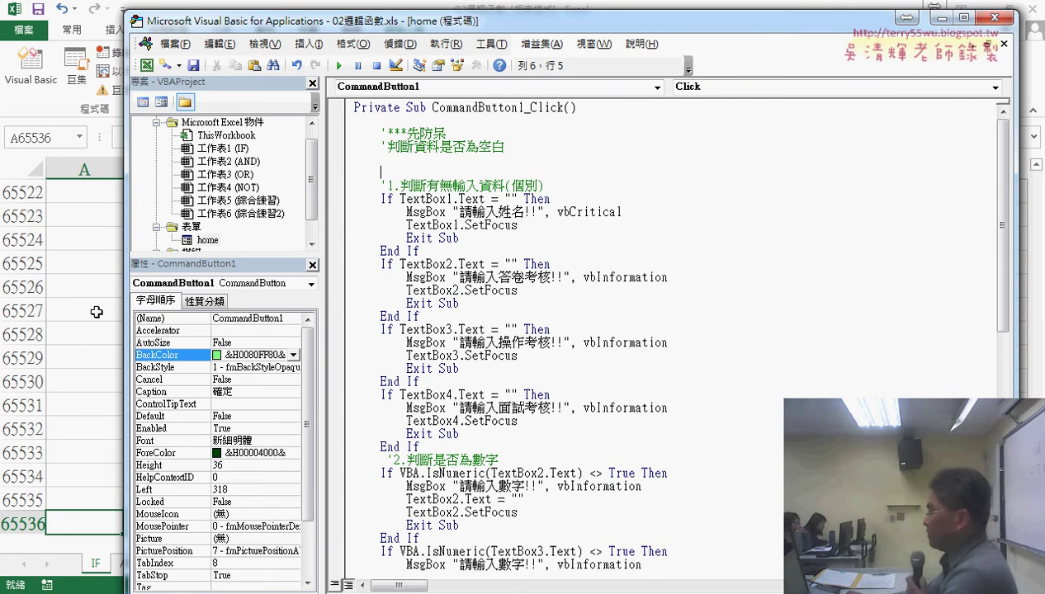
click(96, 312)
- Select A65536, then jump back to the top of the sheet with Ctrl+Home
click(91, 516)
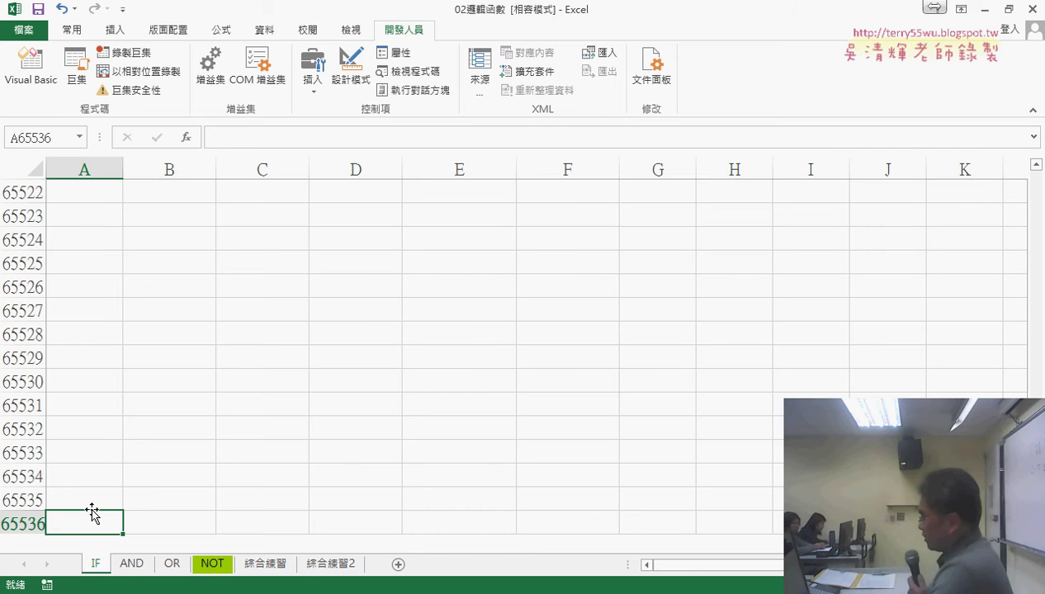
key(ctrl+Home)
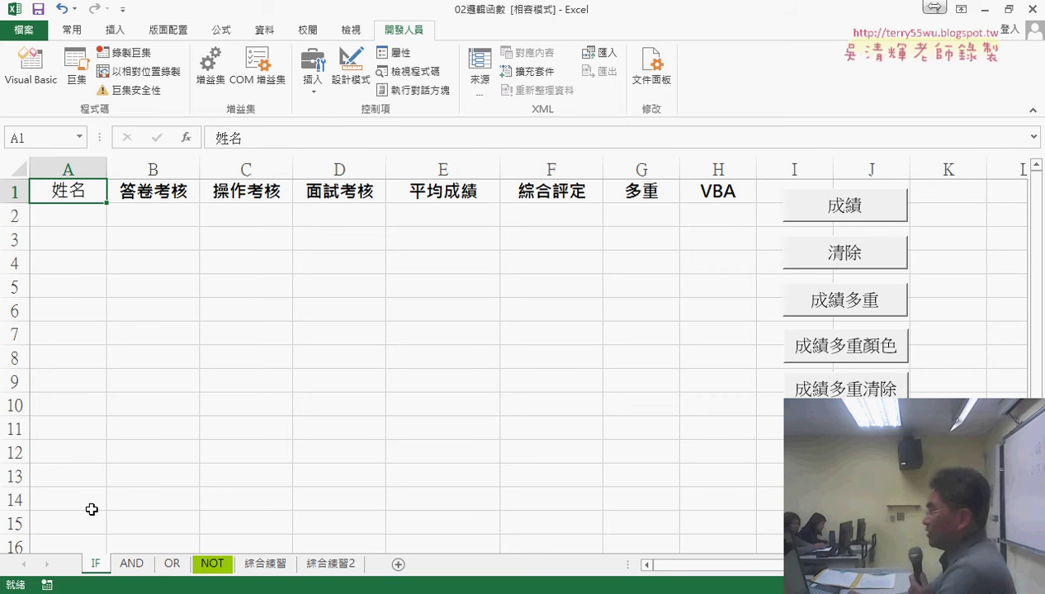
click(85, 213)
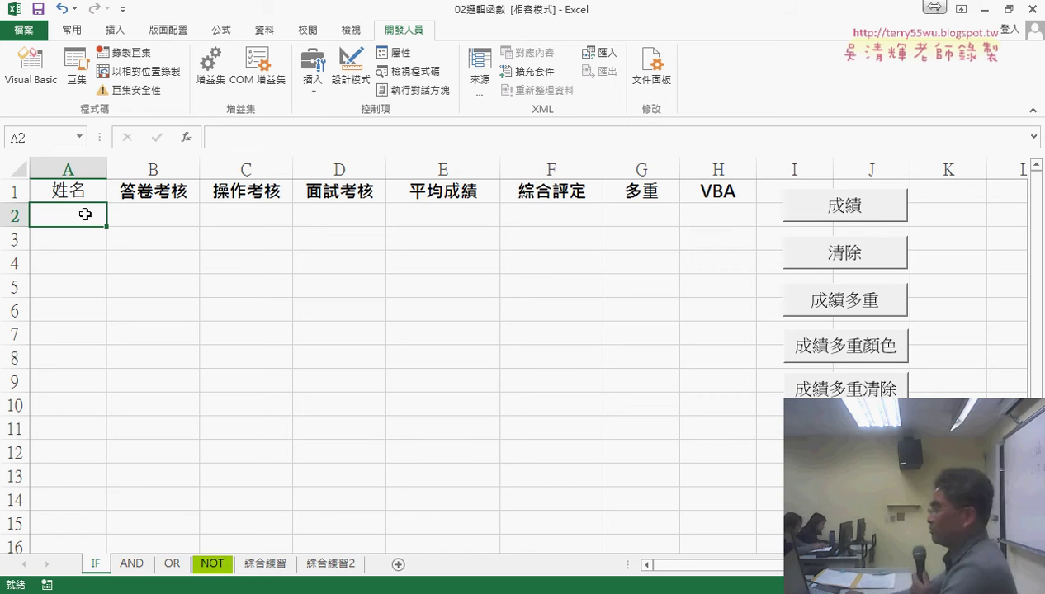
click(81, 244)
click(74, 218)
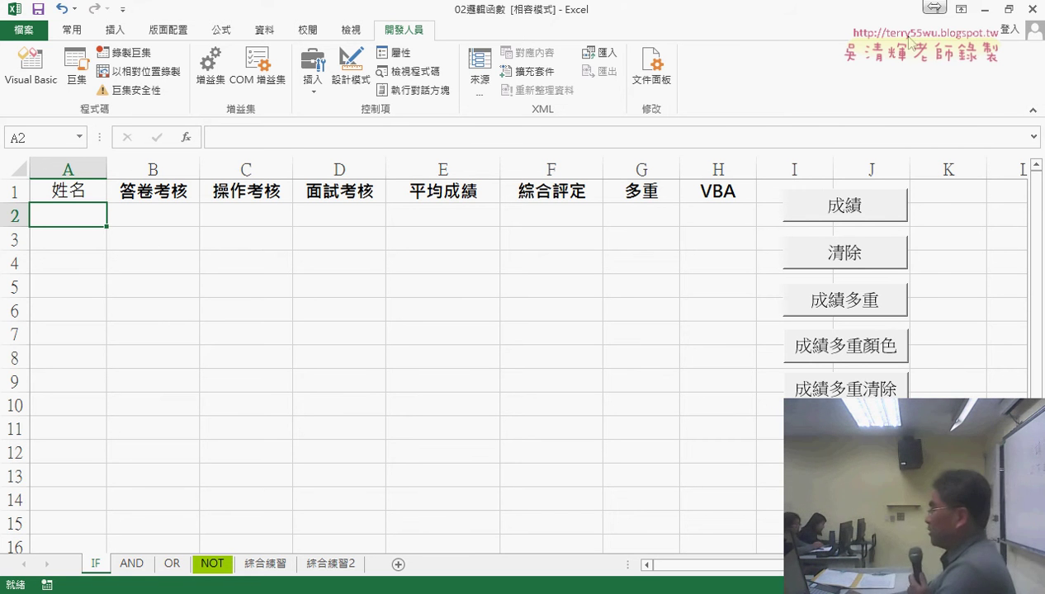
- Cut the 判斷資料是否為空白 comment from the top of CommandButton1_Click and remove the leftover blank lines
click(982, 9)
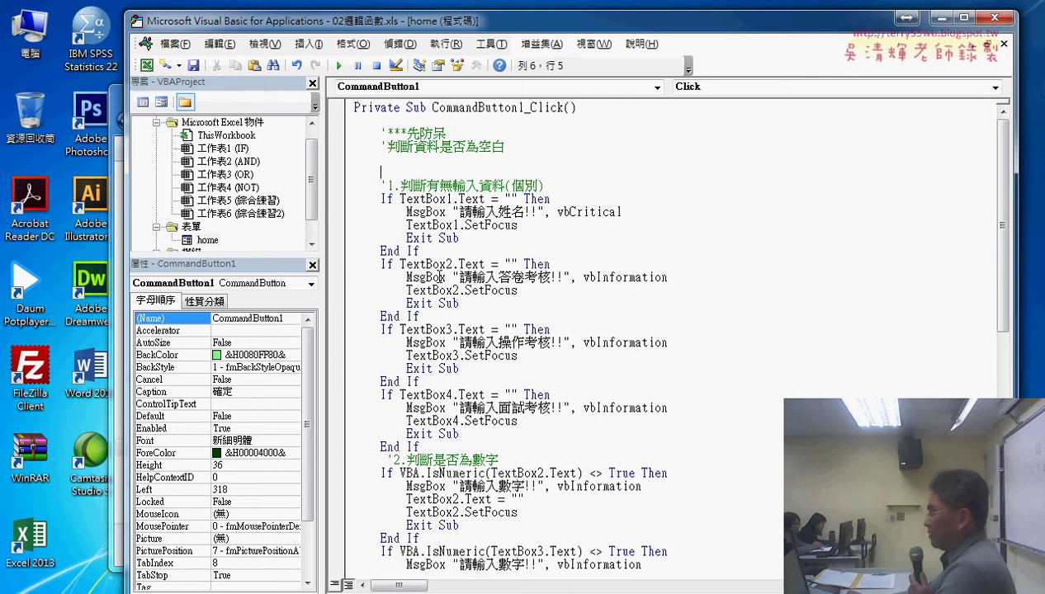
scroll(442, 277, down, 5)
scroll(475, 287, down, 4)
scroll(512, 335, down, 2)
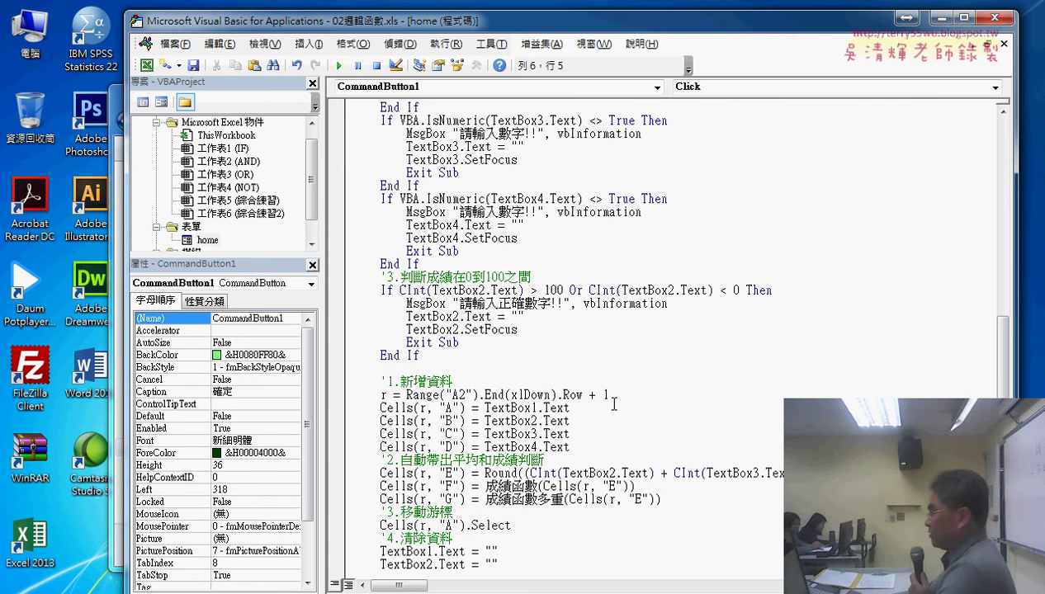
drag(609, 394, 386, 395)
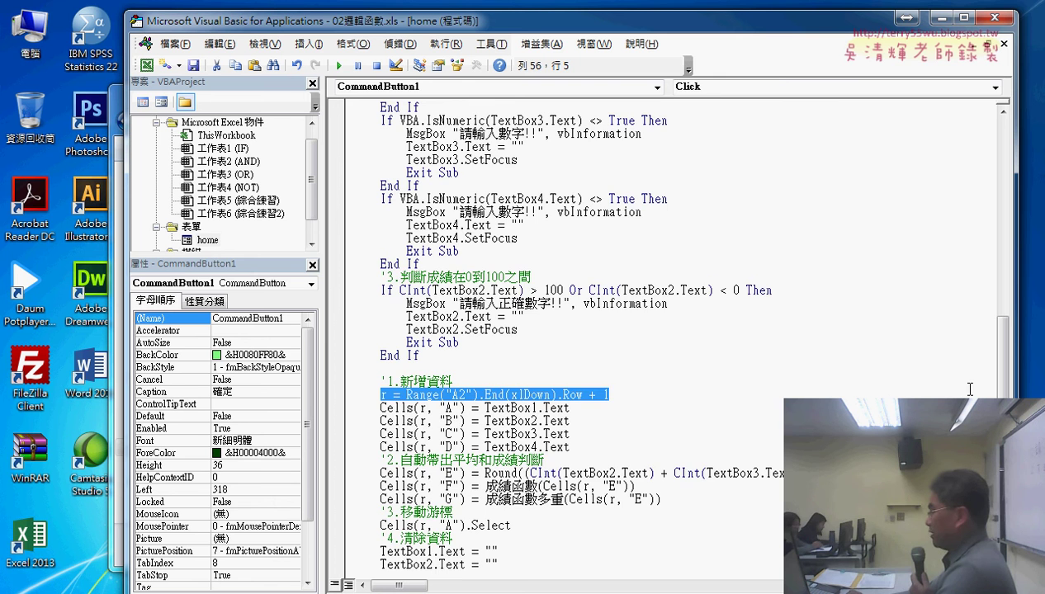
scroll(966, 371, up, 6)
scroll(924, 165, up, 5)
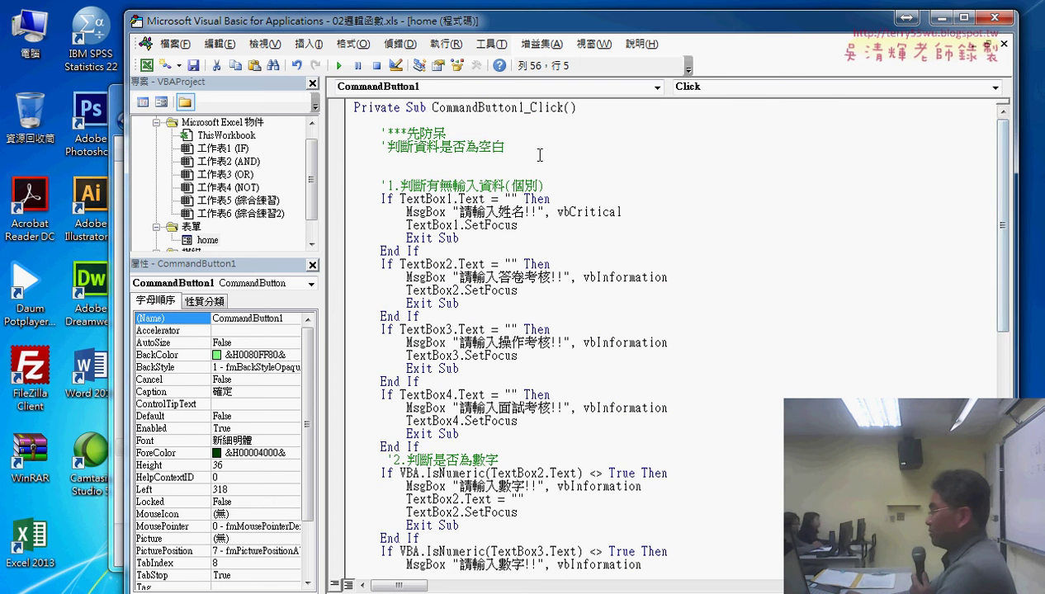
drag(505, 146, 354, 146)
key(ctrl+c)
right_click(404, 149)
click(452, 158)
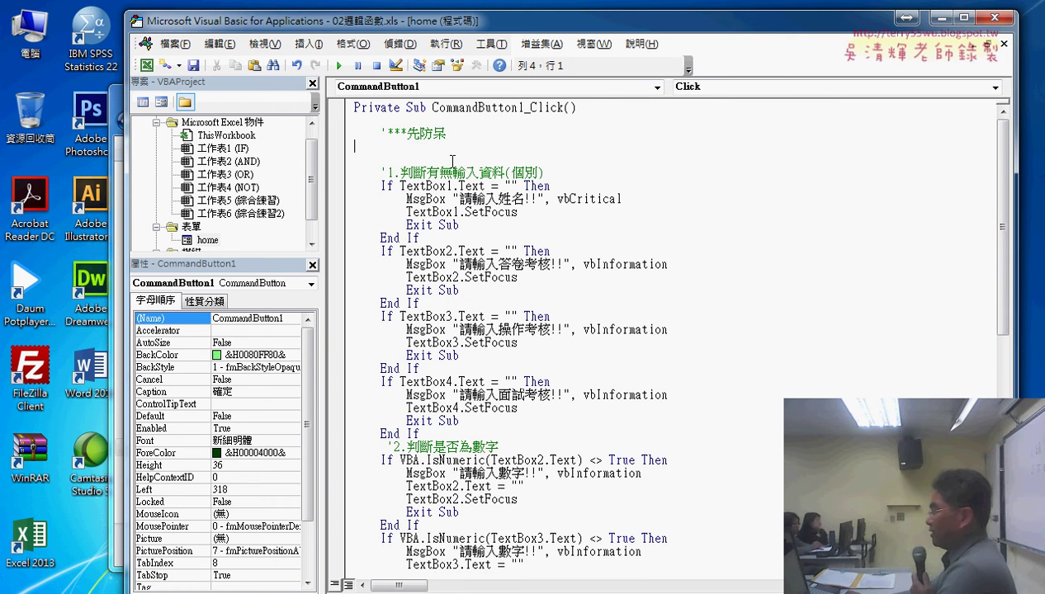
key(BackSpace)
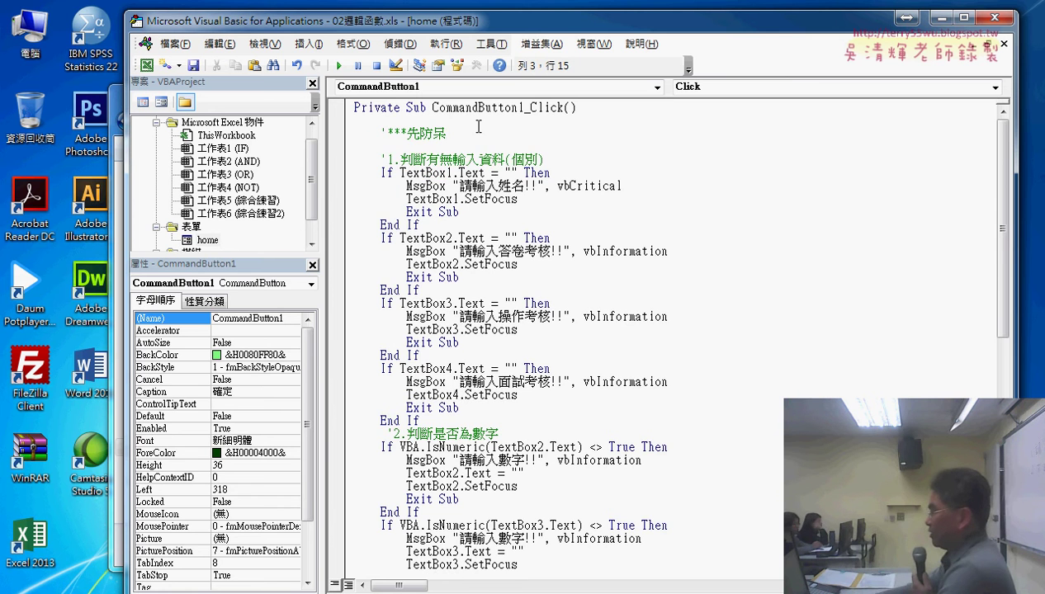
key(Delete)
- Paste the comment under '1.新增資料 and align it with the section heading
scroll(528, 363, down, 7)
scroll(528, 363, down, 3)
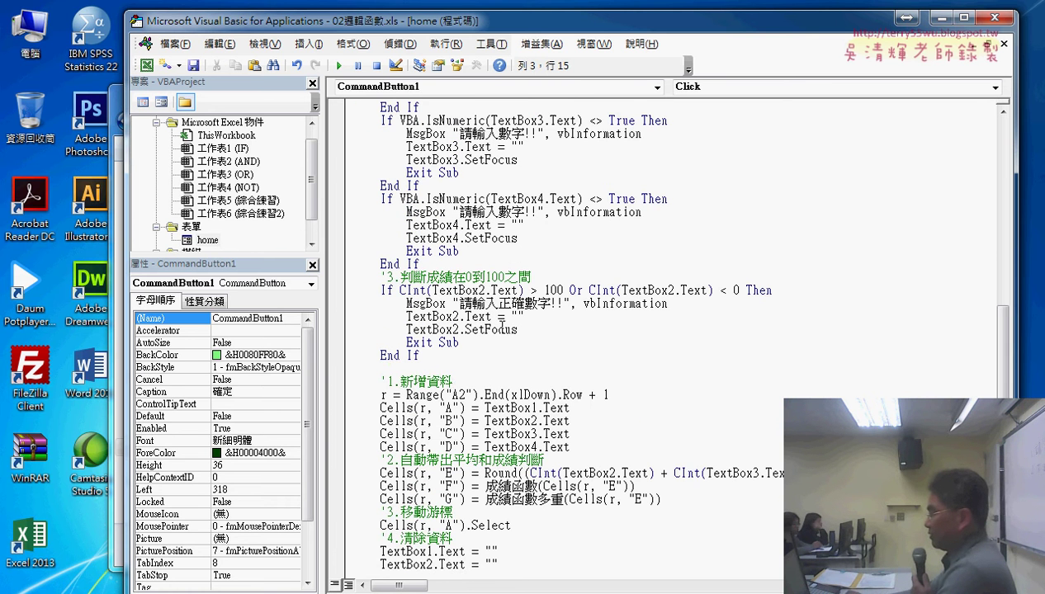
click(478, 380)
key(Return)
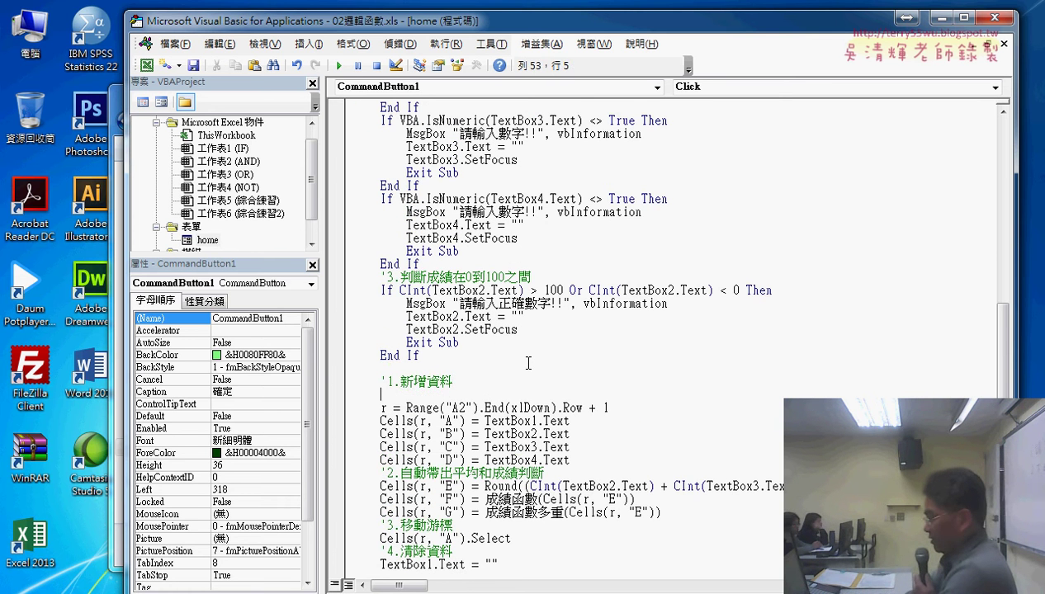
key(ctrl+v)
key(Return)
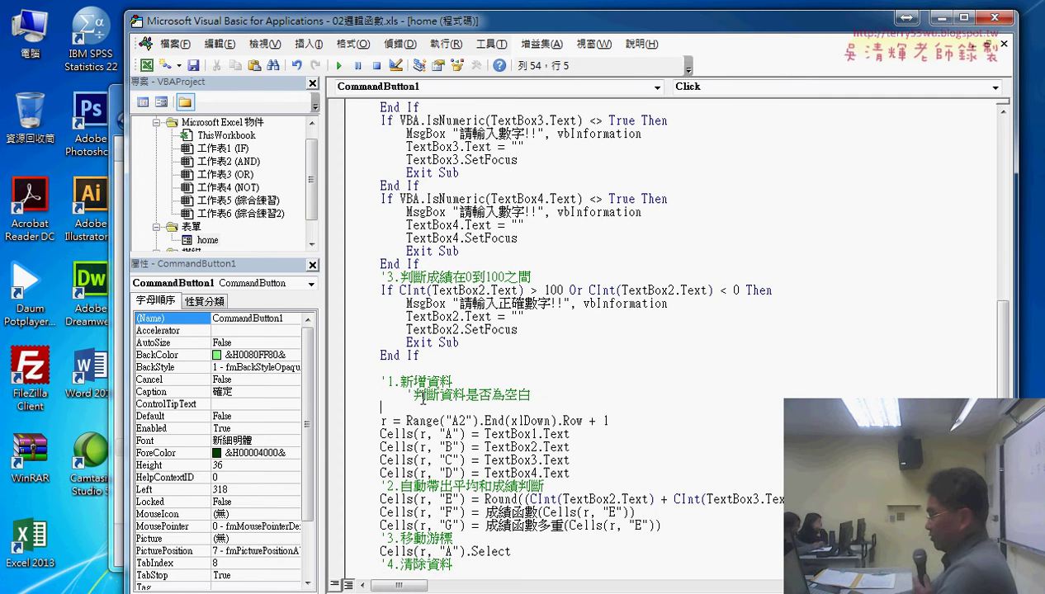
click(404, 395)
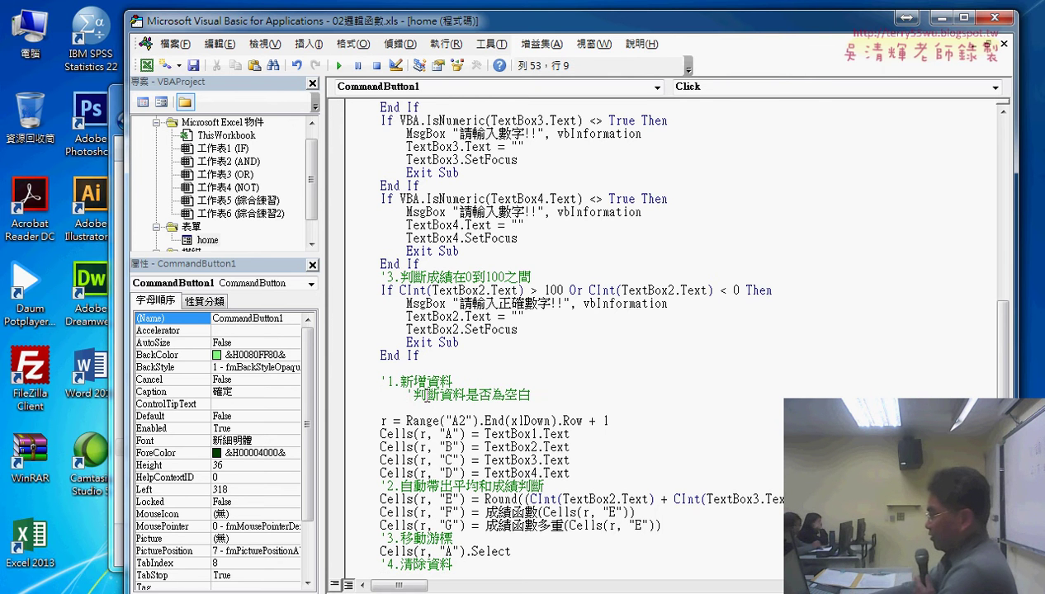
key(shift+Tab)
- Start an If statement on a new line above the row calculation
key(Down)
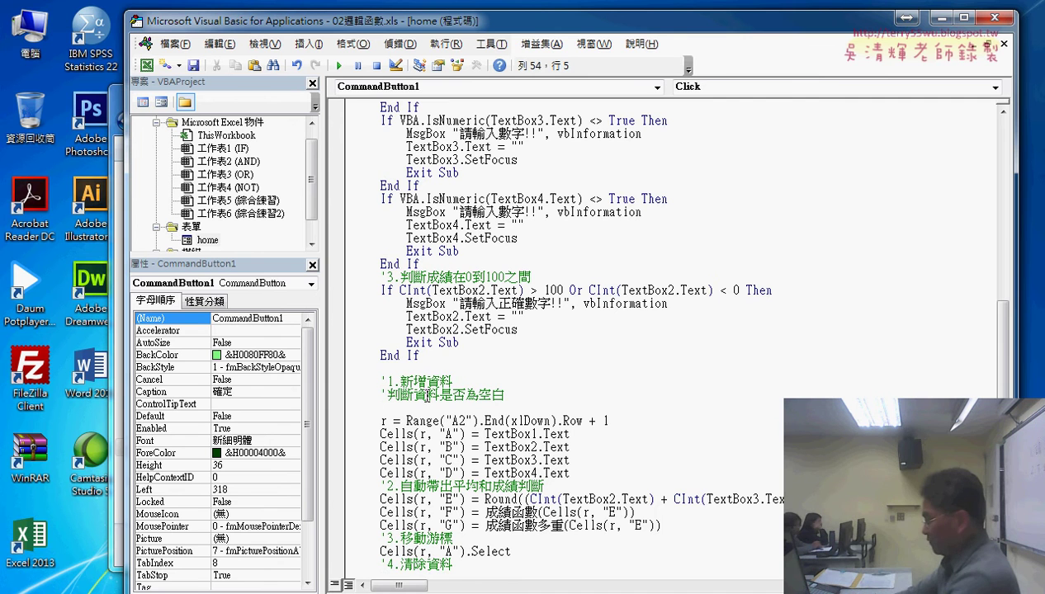
key(Return)
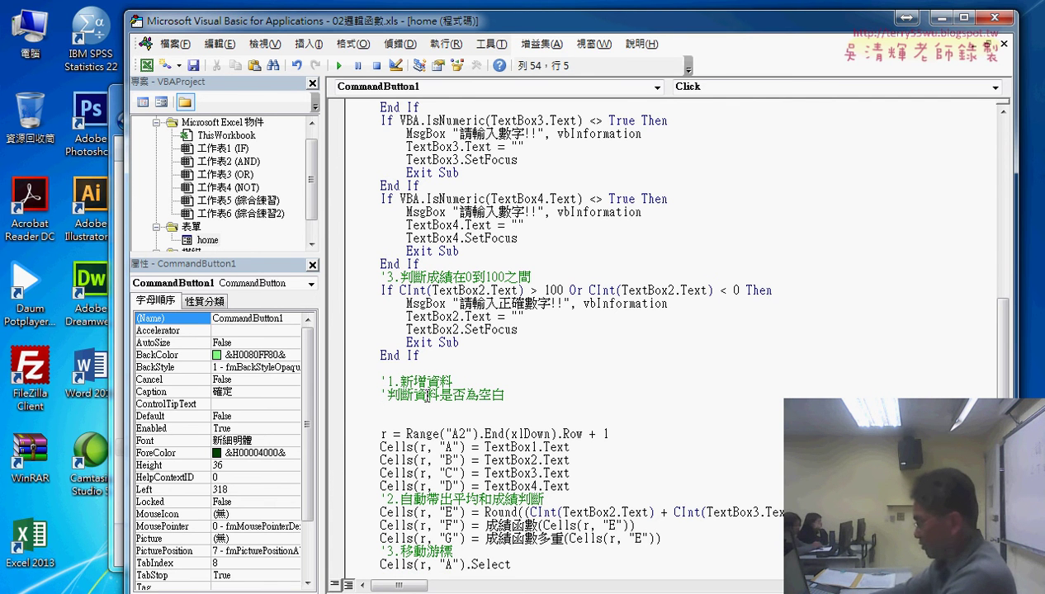
text(if)
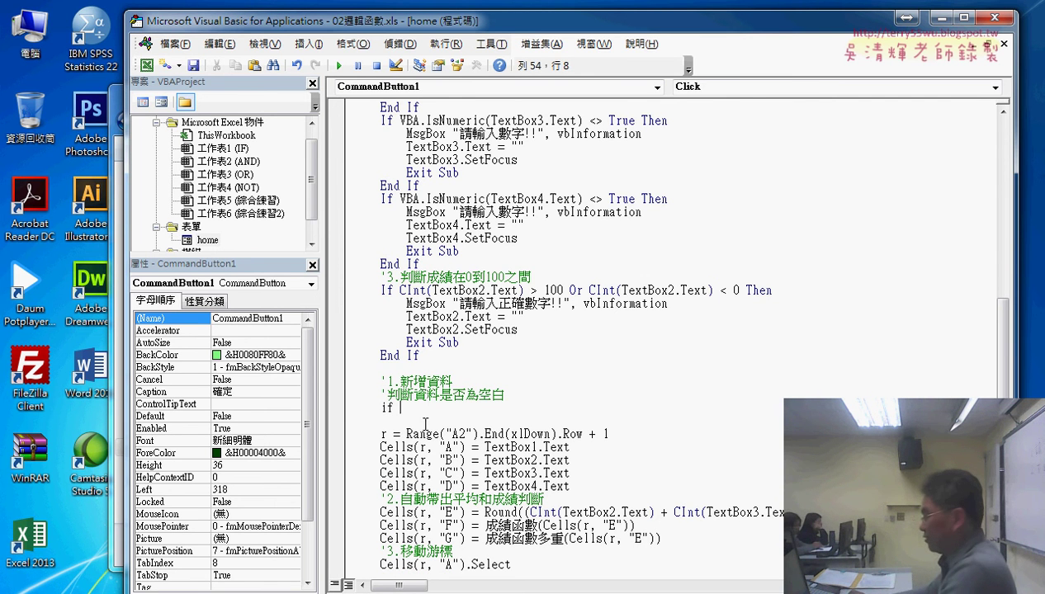
click(406, 433)
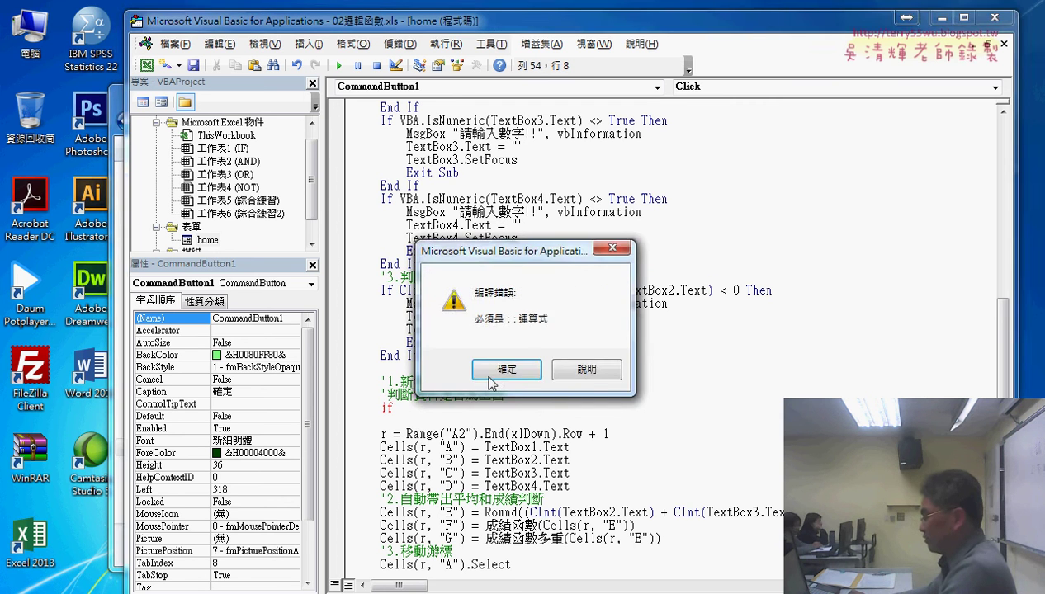
- Write If Range("A2") = "" Then with r = 2, an Else branch and End If
click(487, 375)
drag(406, 434, 413, 433)
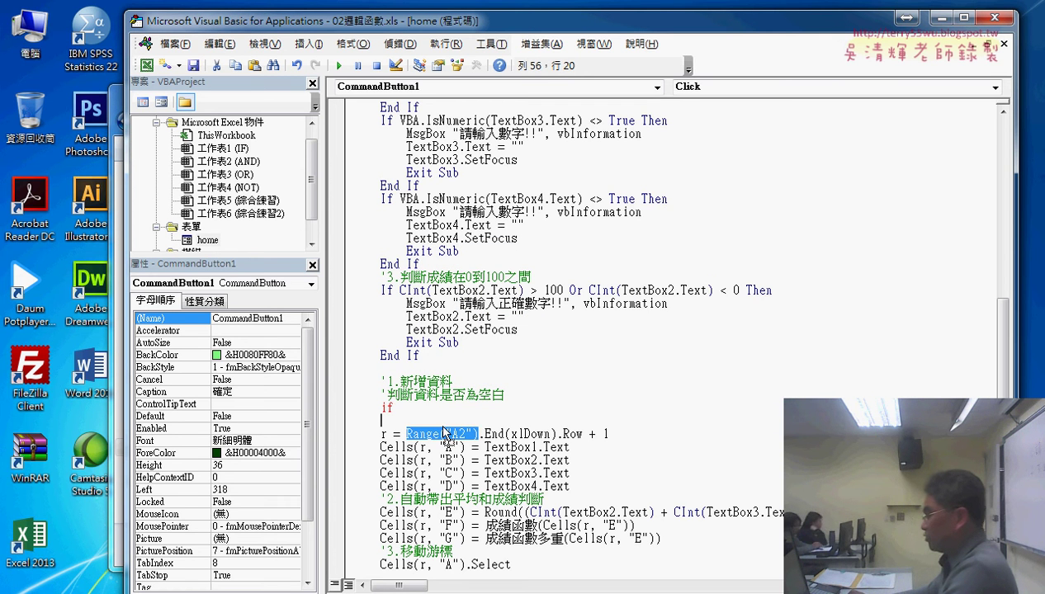
drag(436, 417, 400, 407)
text(Range("A2")=)
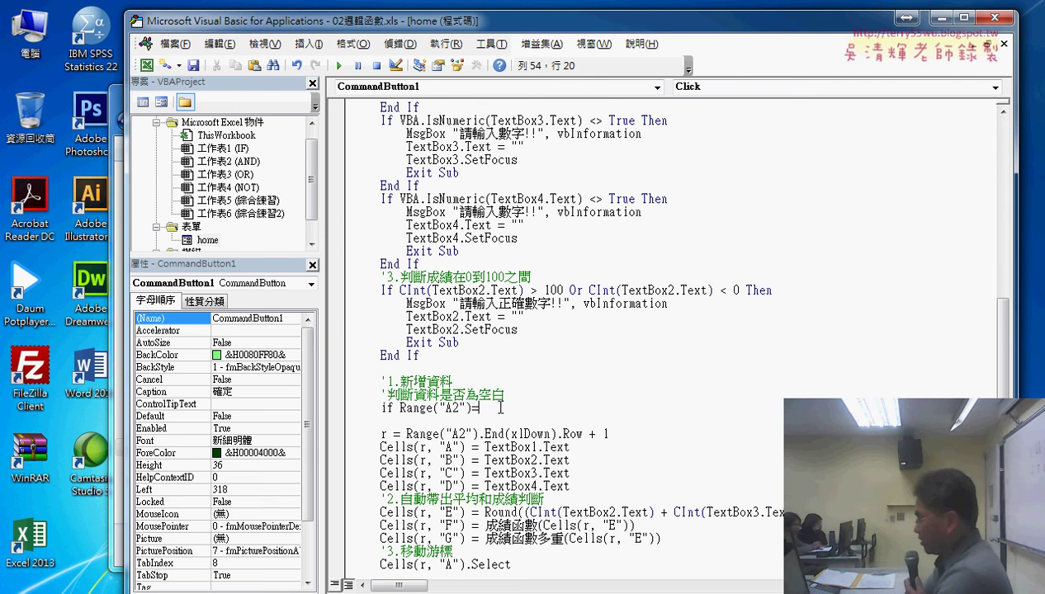
text("" )
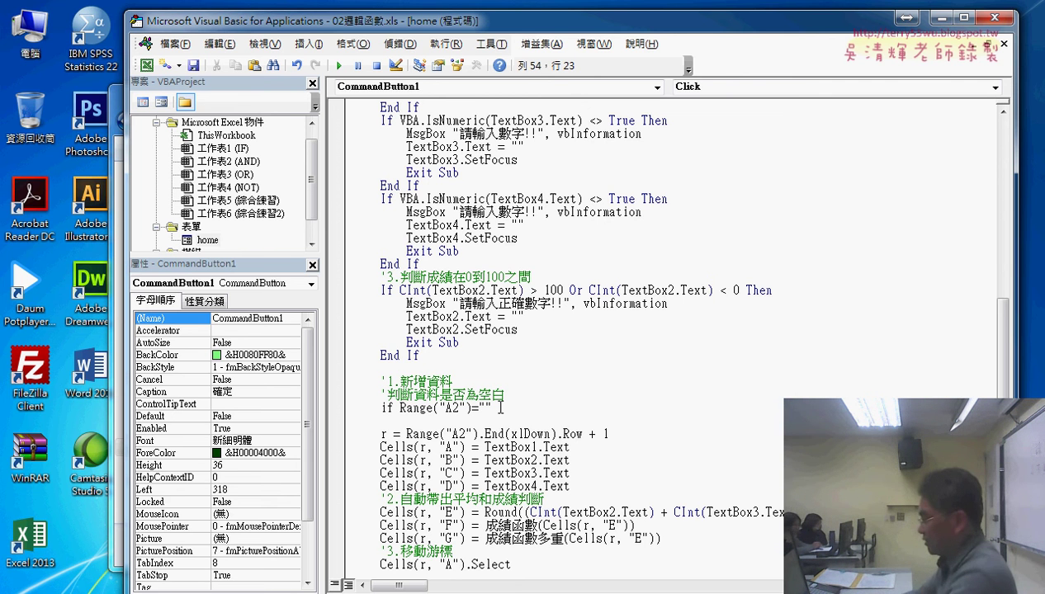
text(then)
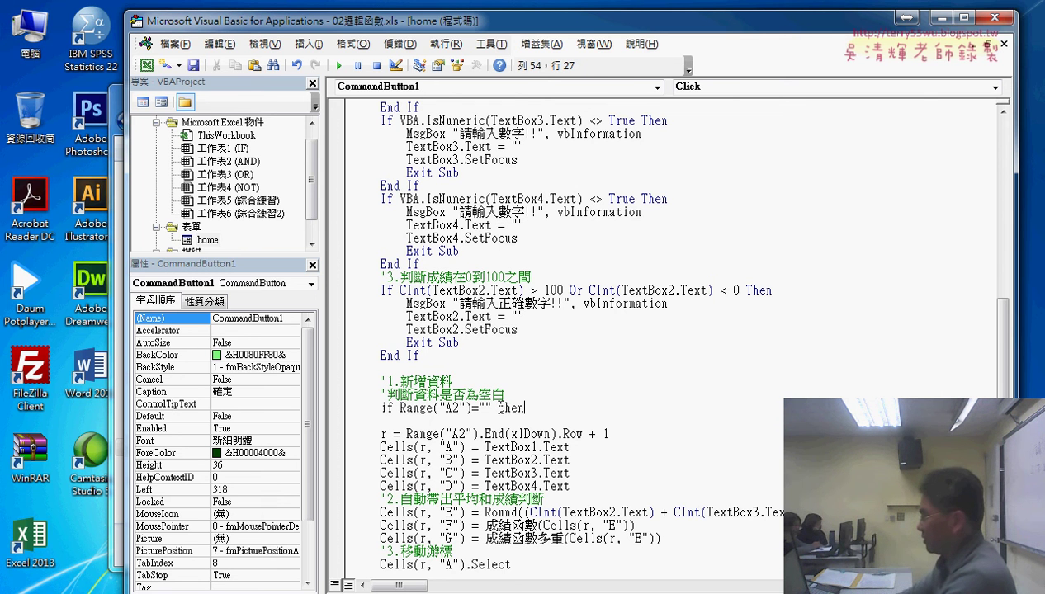
key(Return)
text(r)
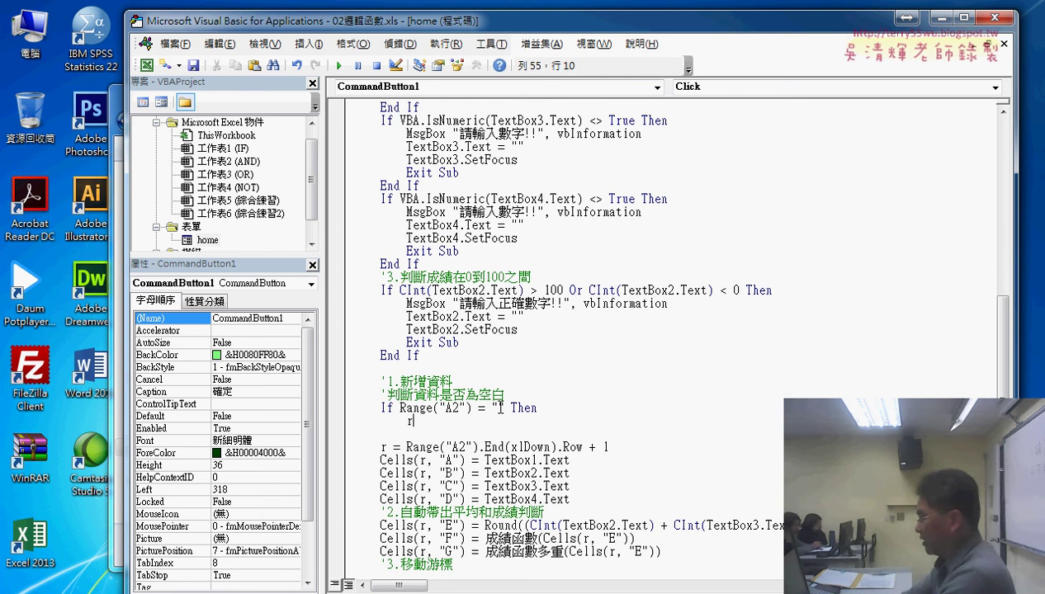
text(=2)
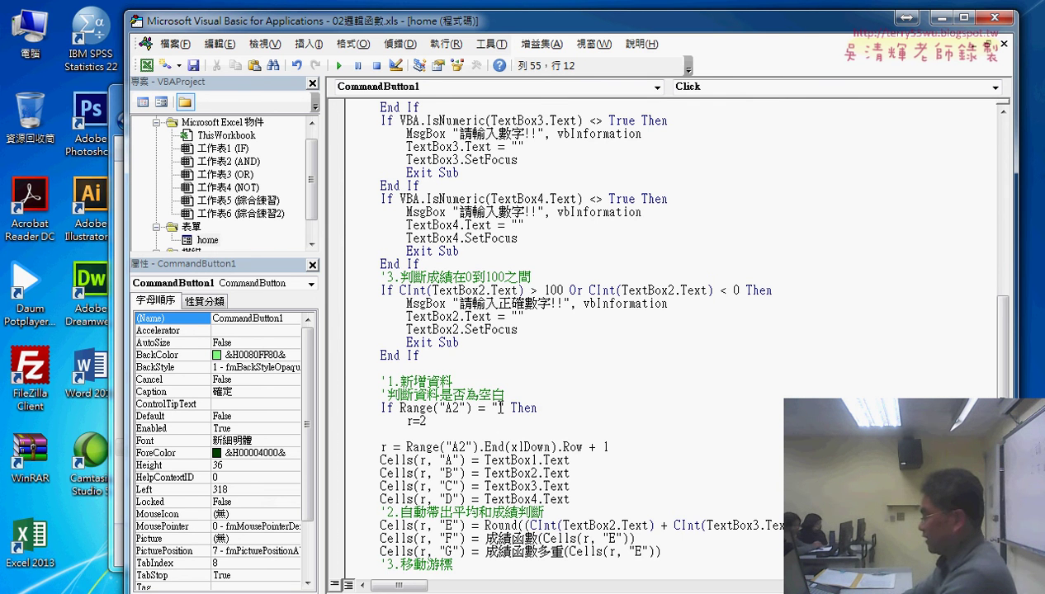
key(Return)
text(else)
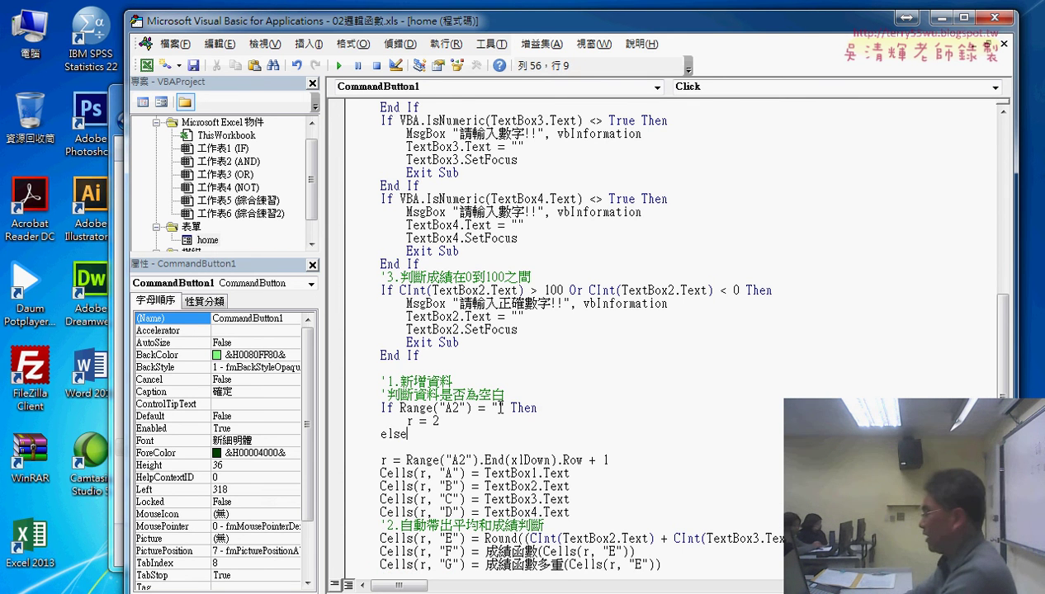
key(Return)
key(Return)
text(end if)
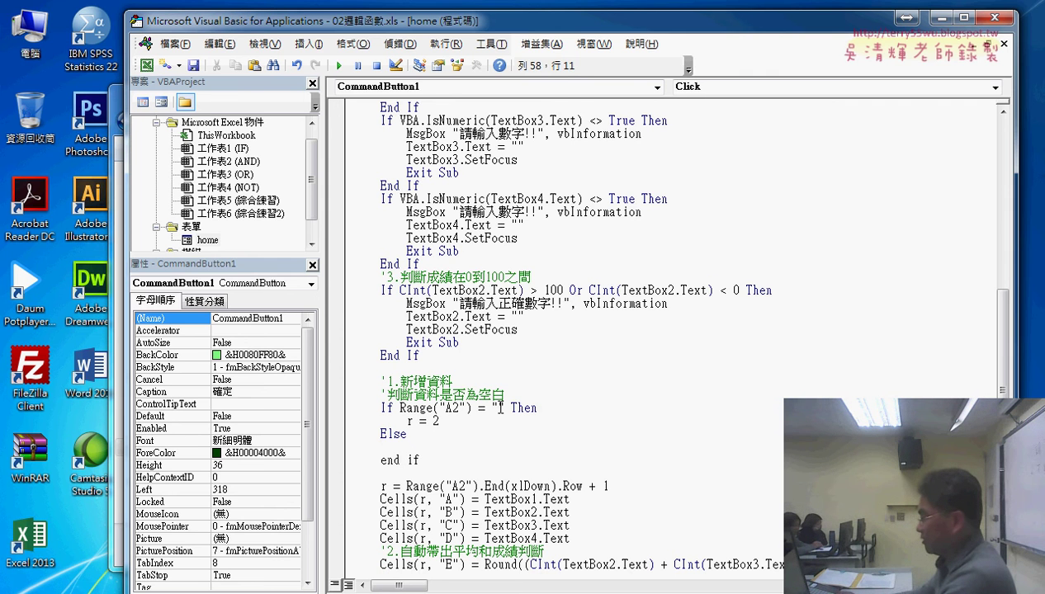
key(Up)
- Move the next-row calculation into the Else branch and delete the leftover blank line
mouse_move(620, 484)
mouse_down()
mouse_move(376, 486)
mouse_move(411, 448)
mouse_move(381, 445)
mouse_up()
key(Tab)
key(End)
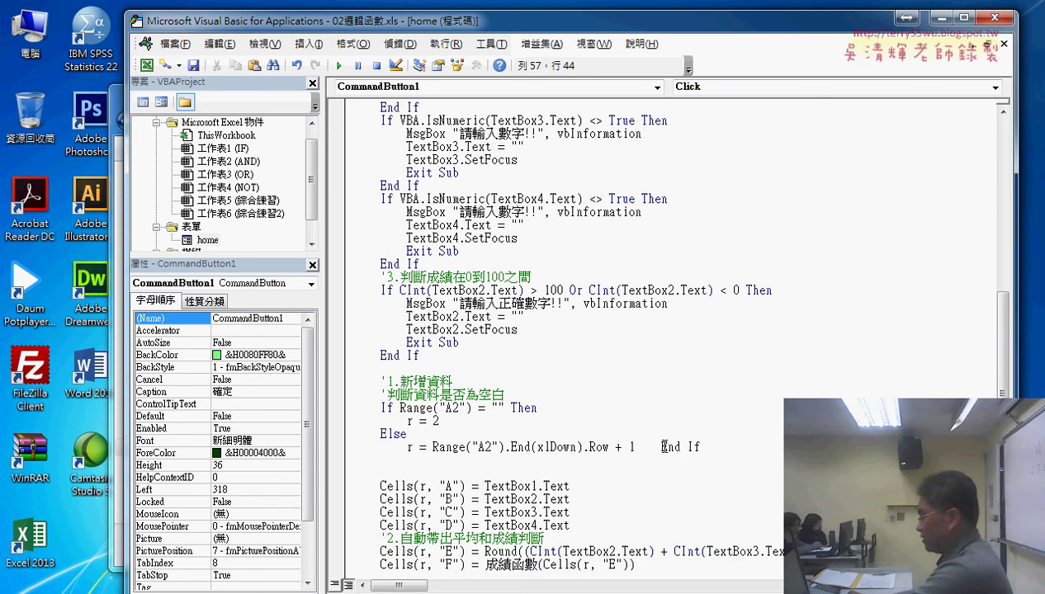
click(466, 470)
key(shift+Up)
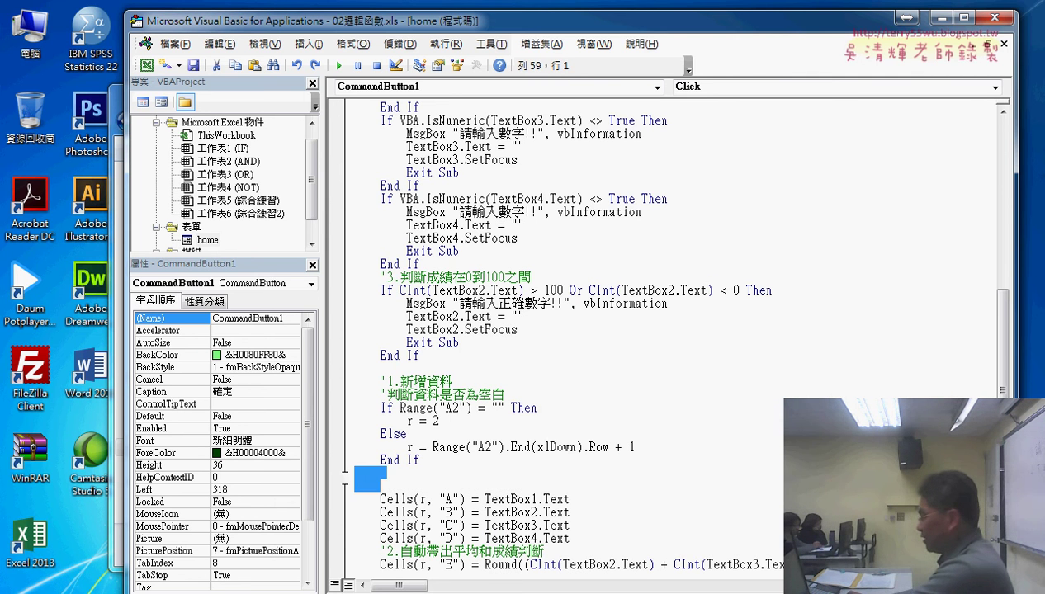
key(Delete)
key(Delete)
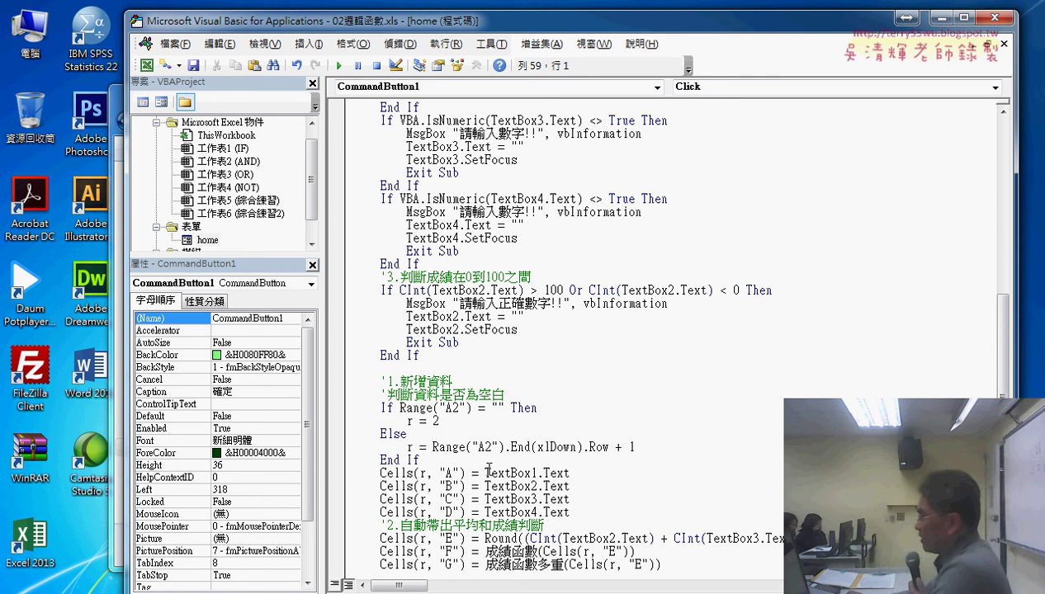
drag(402, 448, 649, 446)
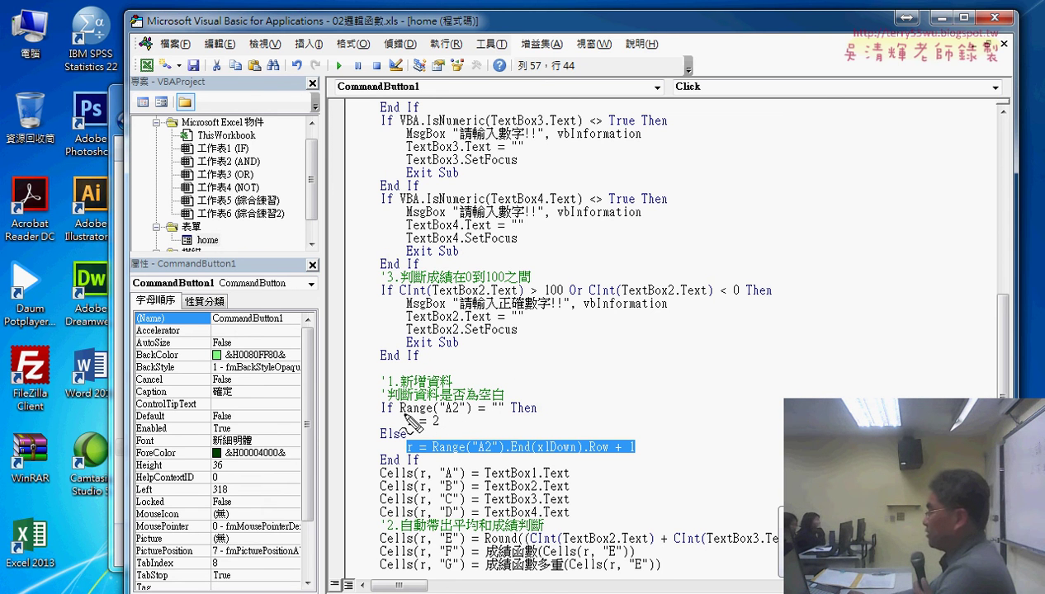
drag(402, 417, 505, 417)
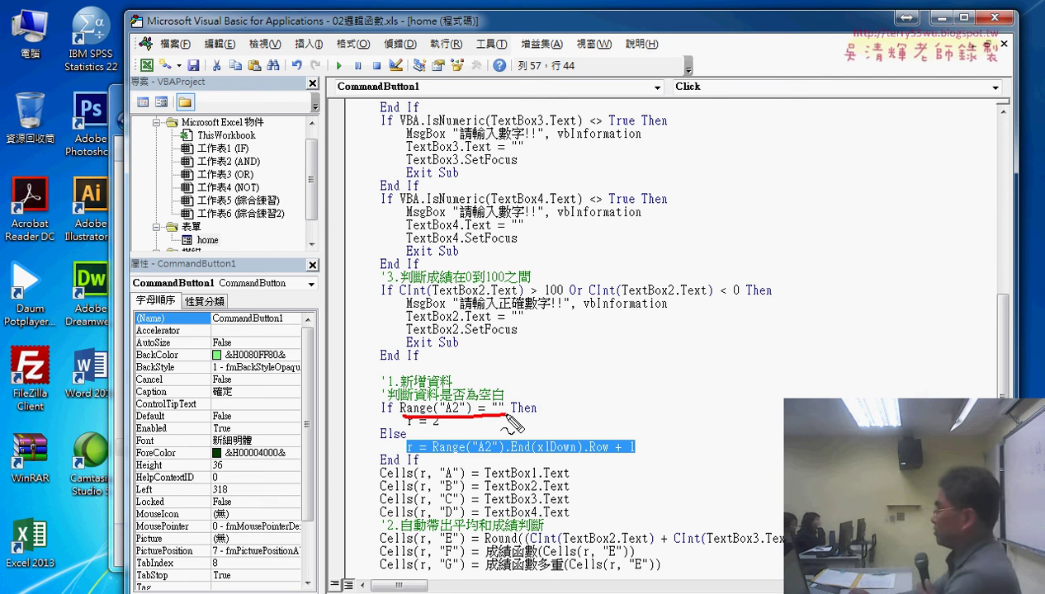
drag(431, 428, 452, 428)
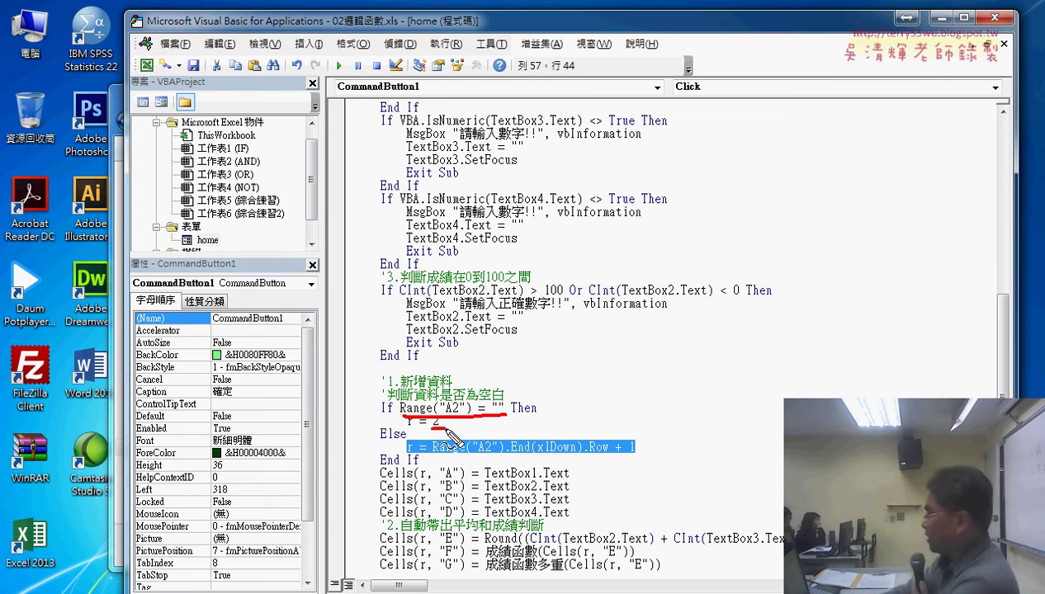
key(Escape)
key(Right)
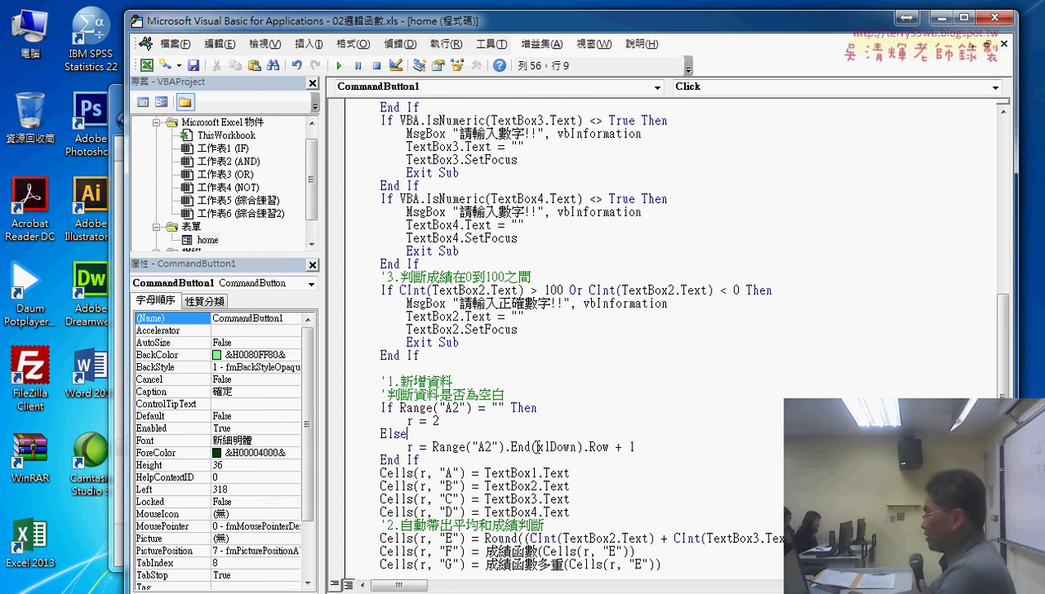
- Change the Else line's reference from A2 to A1
click(489, 446)
key(shift+Left)
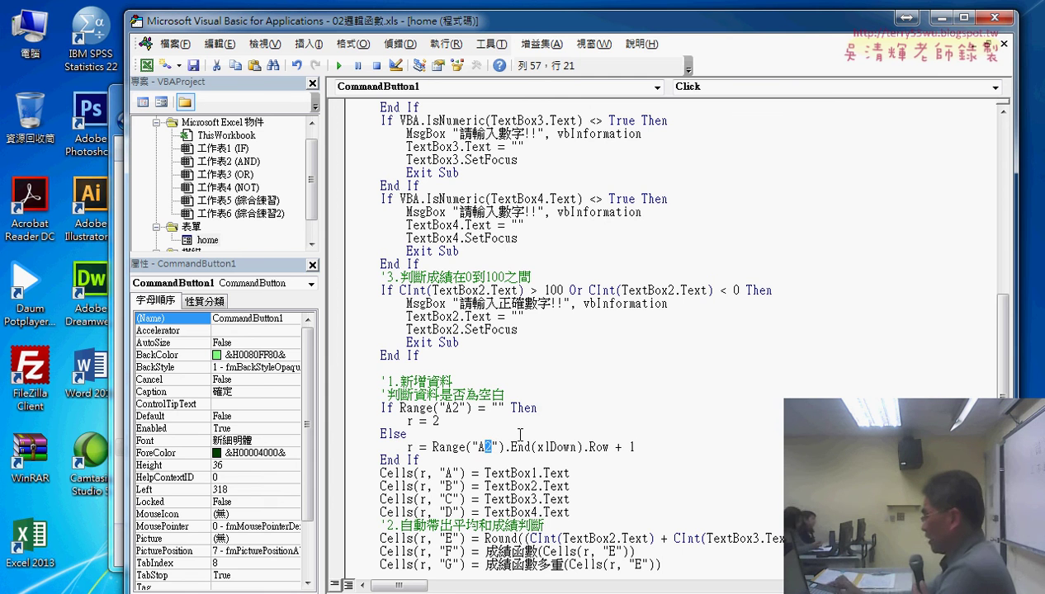
text(1)
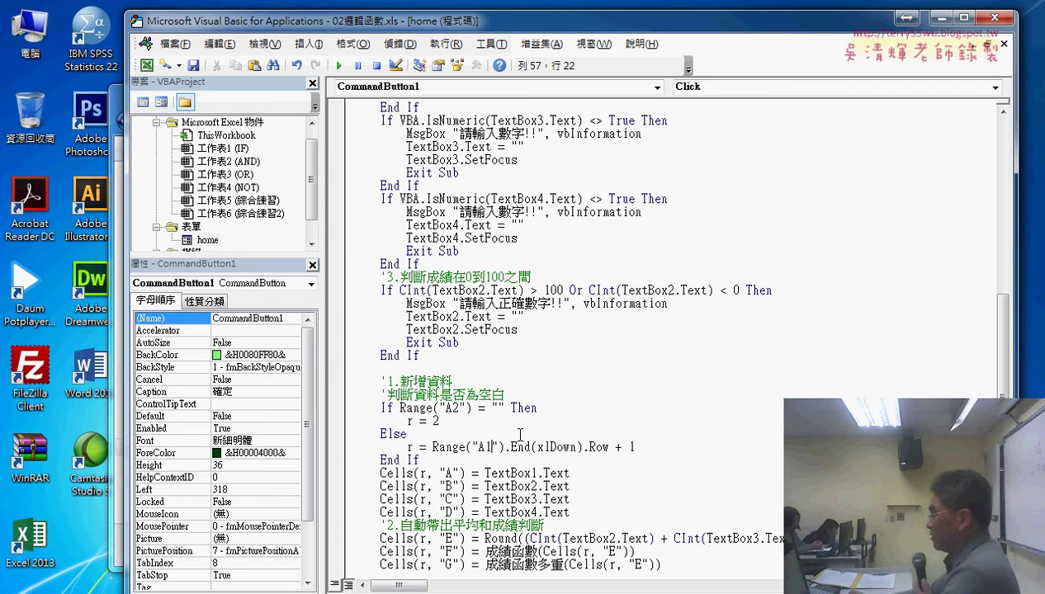
- Set a breakpoint on the r = Range("A1").End(xlDown).Row + 1 line
click(523, 470)
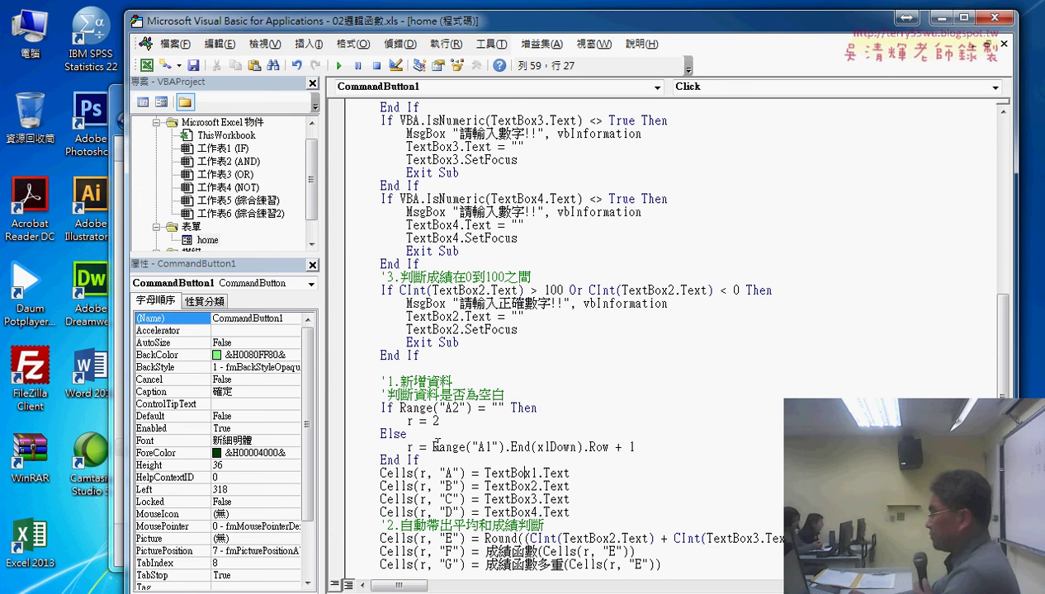
drag(430, 446, 635, 447)
click(636, 446)
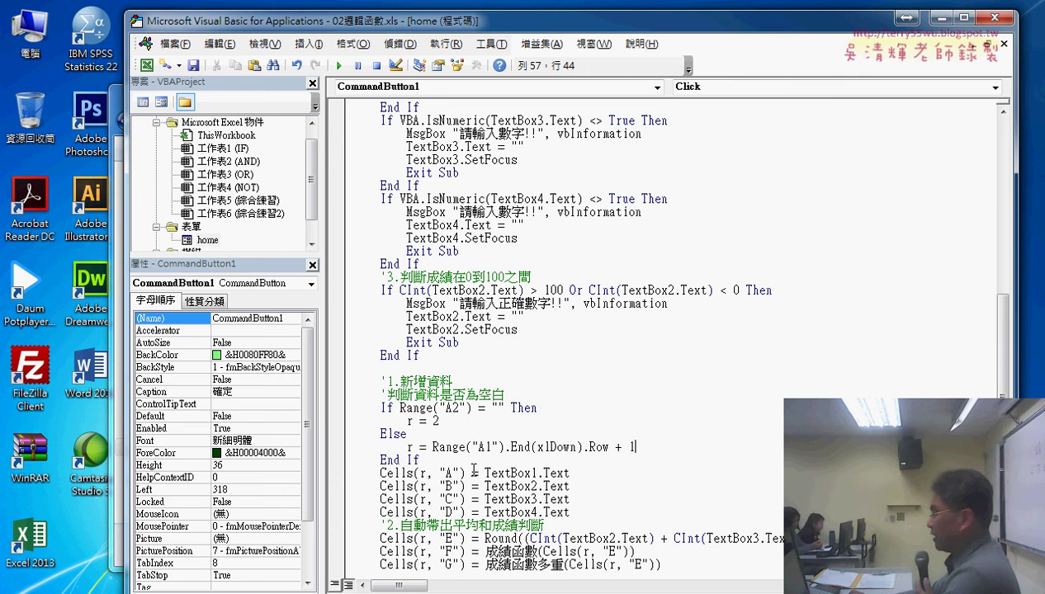
click(336, 446)
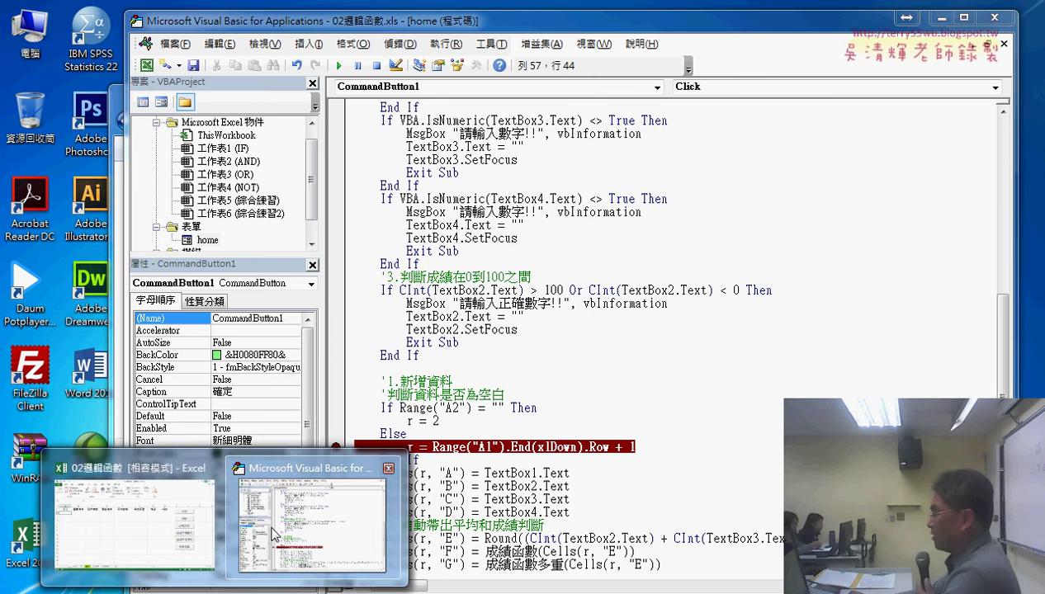
- Submit AAA with scores 25, 65 and 87 through the 成績 form into row 2, then close it
click(183, 513)
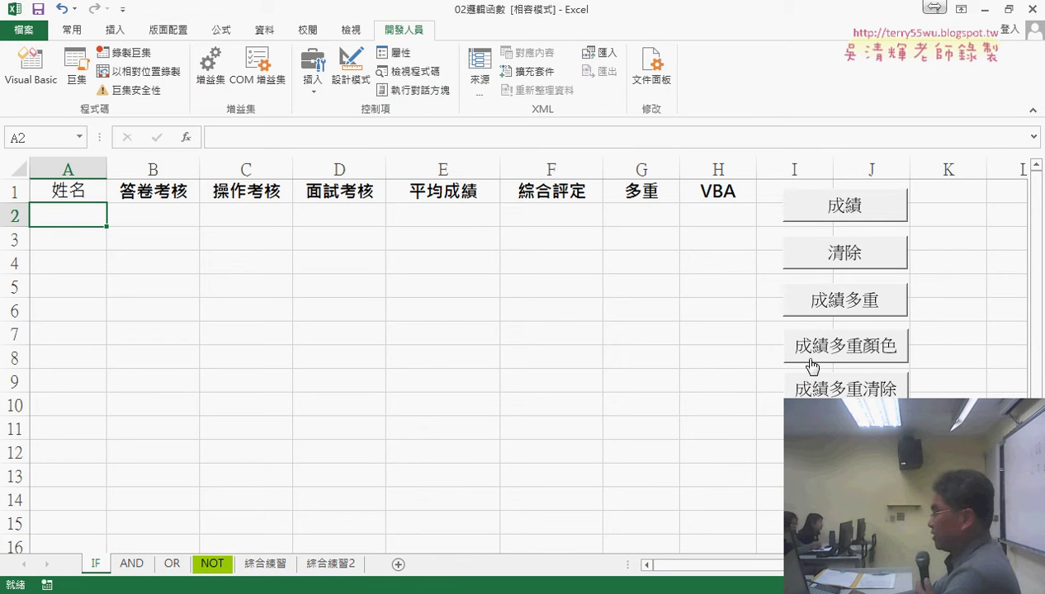
click(845, 345)
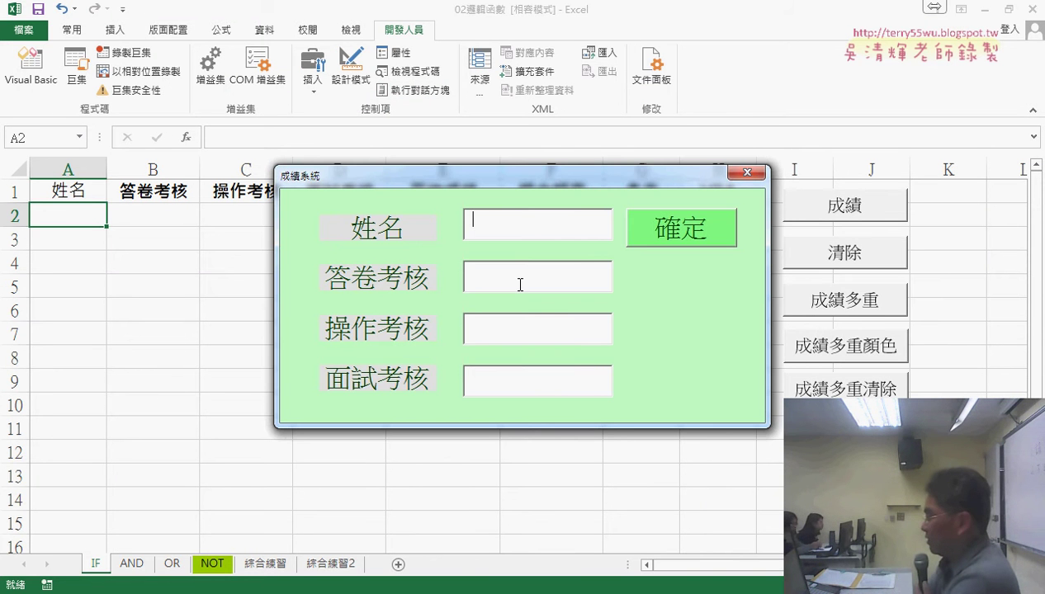
text(AAA)
click(520, 285)
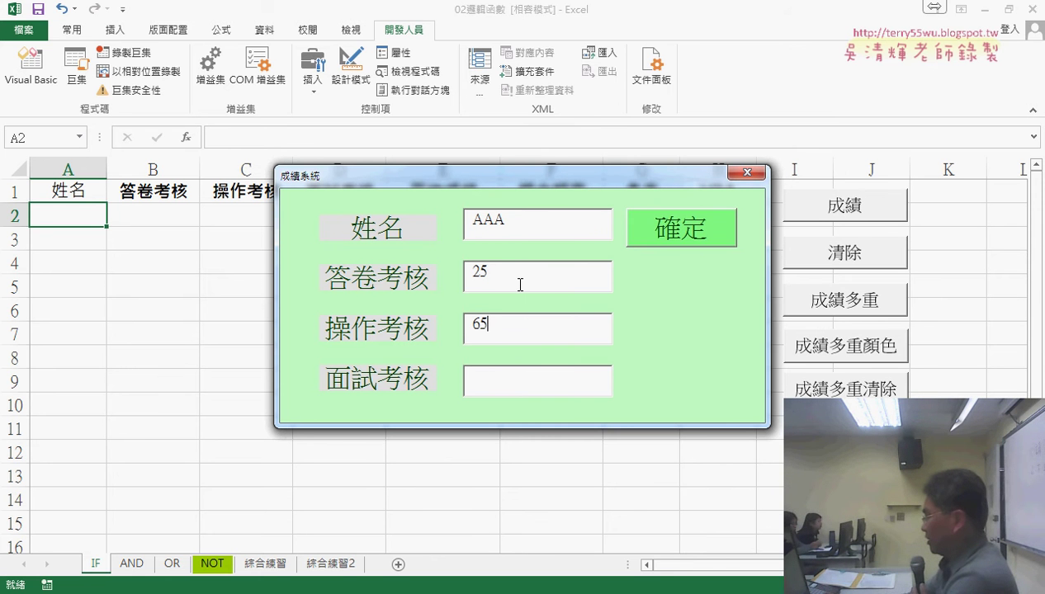
key(Tab)
text(87)
key(Tab)
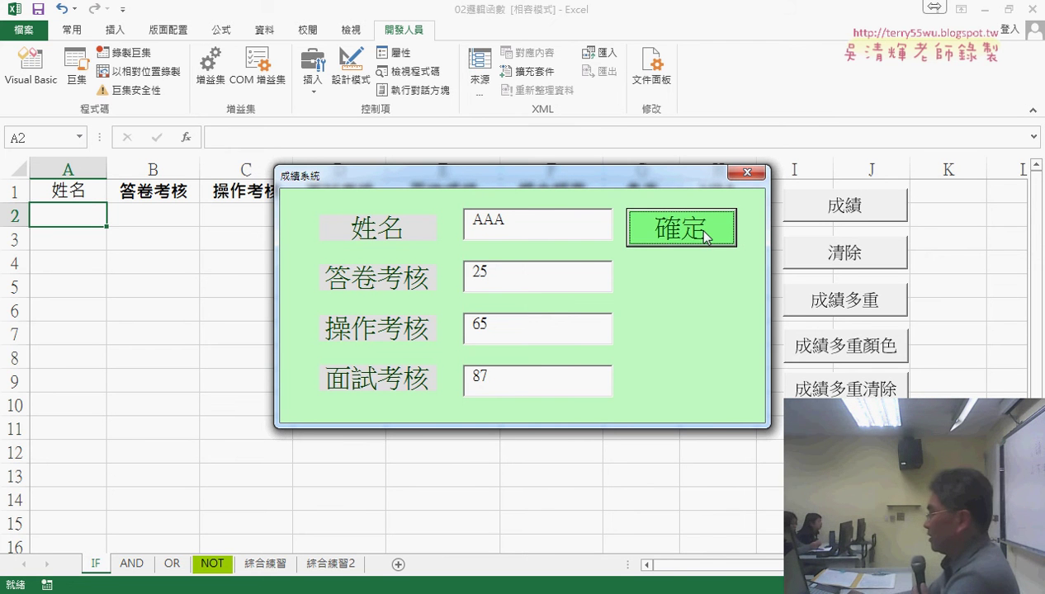
drag(603, 179, 619, 268)
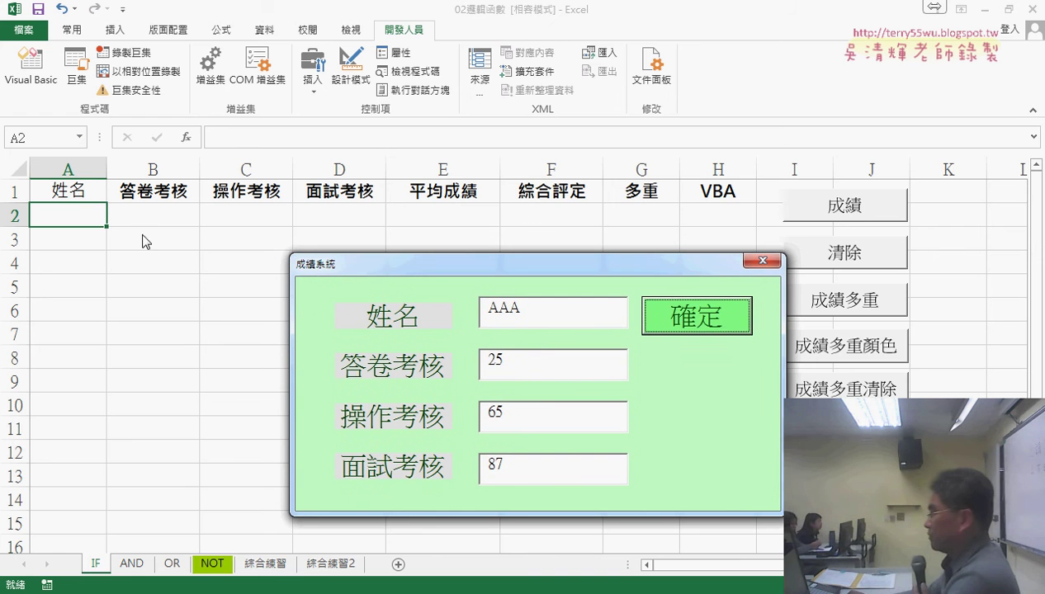
click(715, 320)
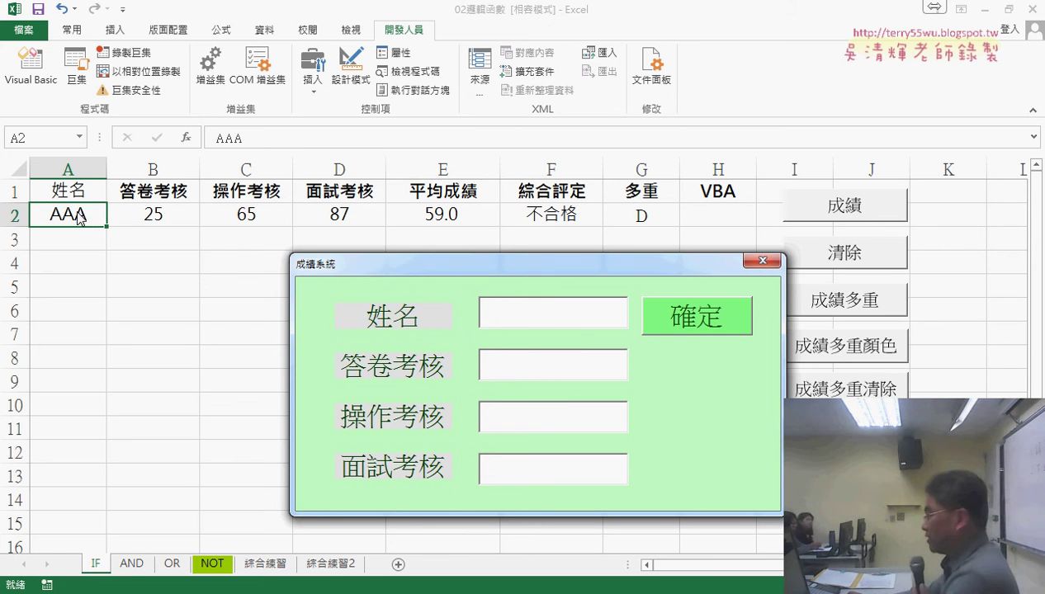
click(762, 261)
- Check the sheet's data range down to AAA in A2, then reopen the 確定 button's click code in VBA
key(ctrl+Down)
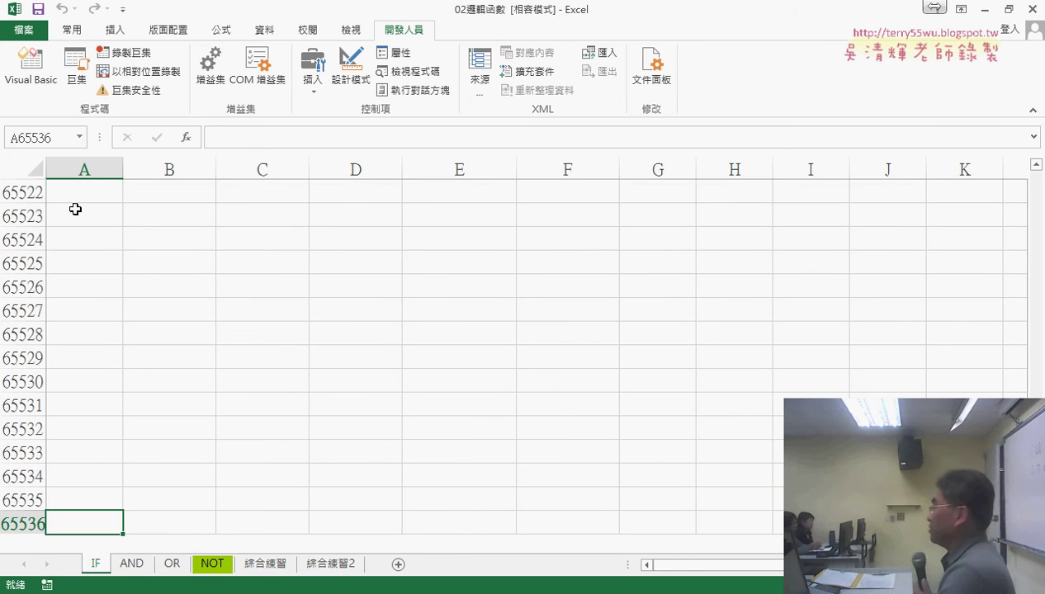
key(ctrl+Up)
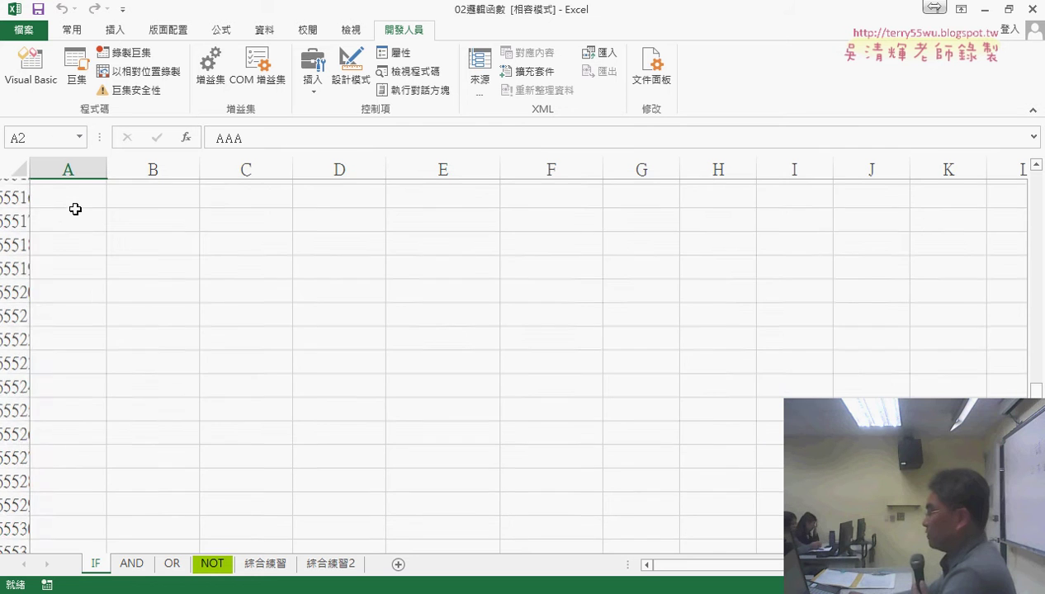
click(80, 190)
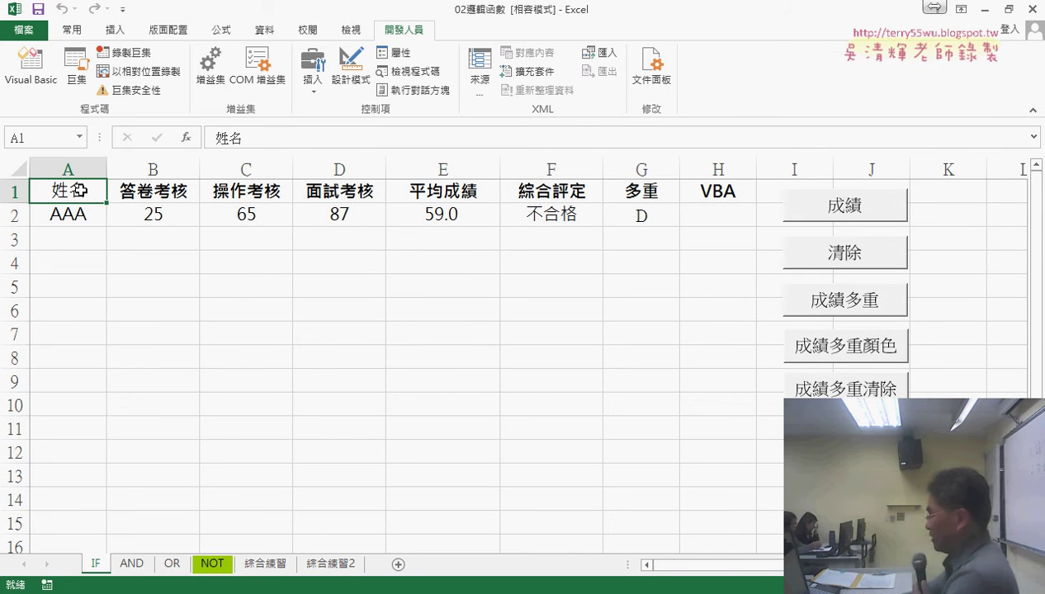
key(Down)
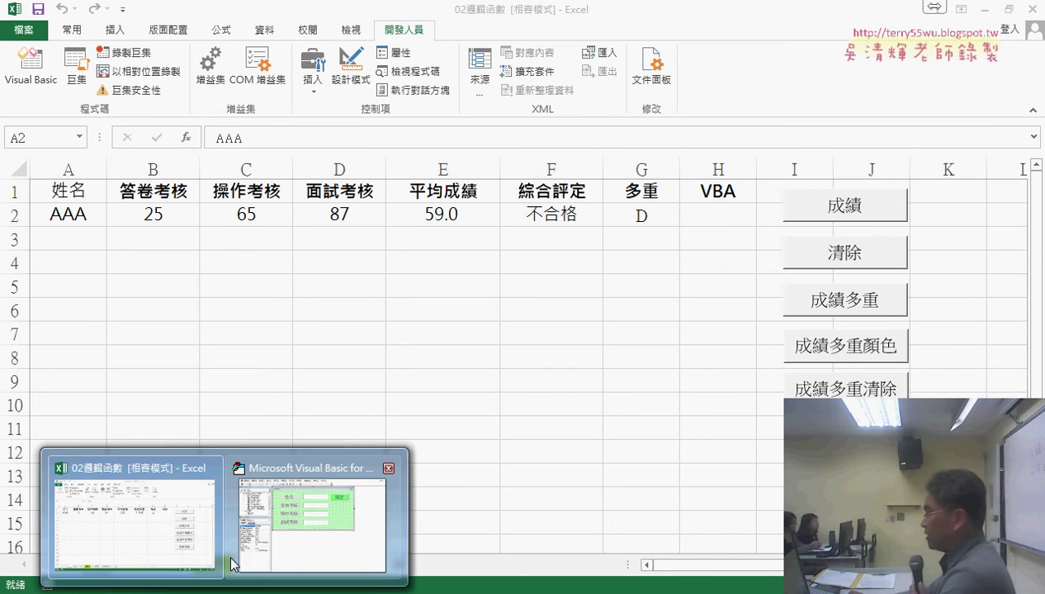
click(309, 512)
double_click(737, 149)
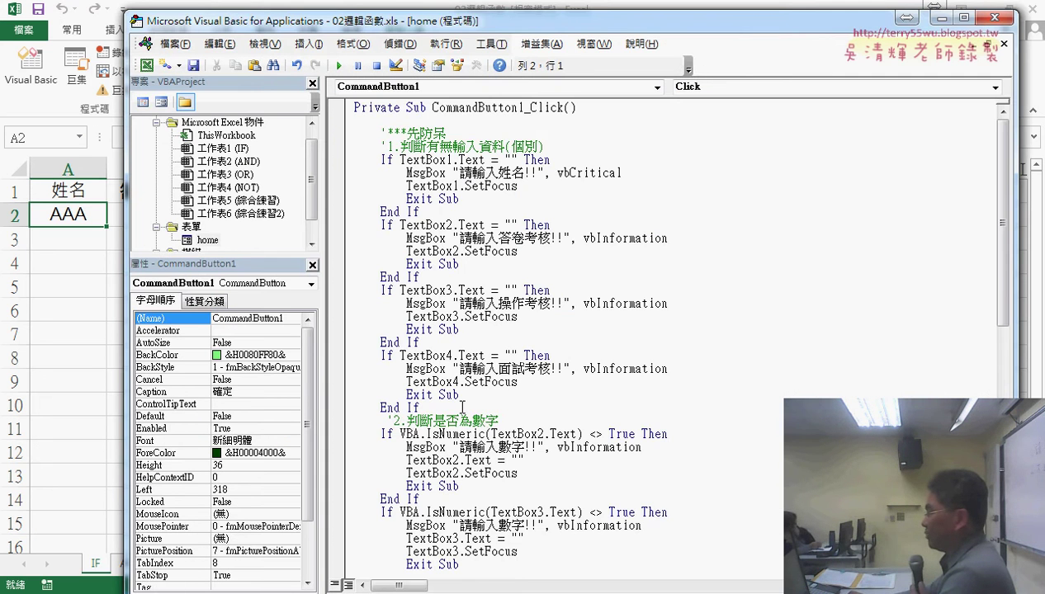
- Remove the breakpoint on the r = Range("A1").End(xlDown).Row + 1 line in 新增資料
scroll(443, 429, down, 4)
scroll(451, 421, down, 5)
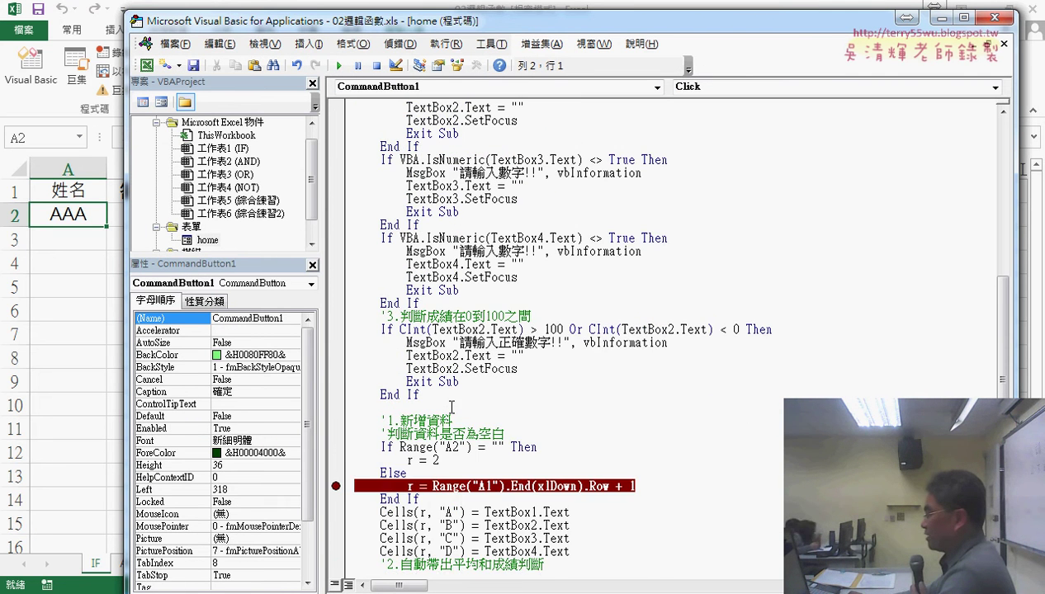
scroll(452, 408, down, 2)
click(481, 406)
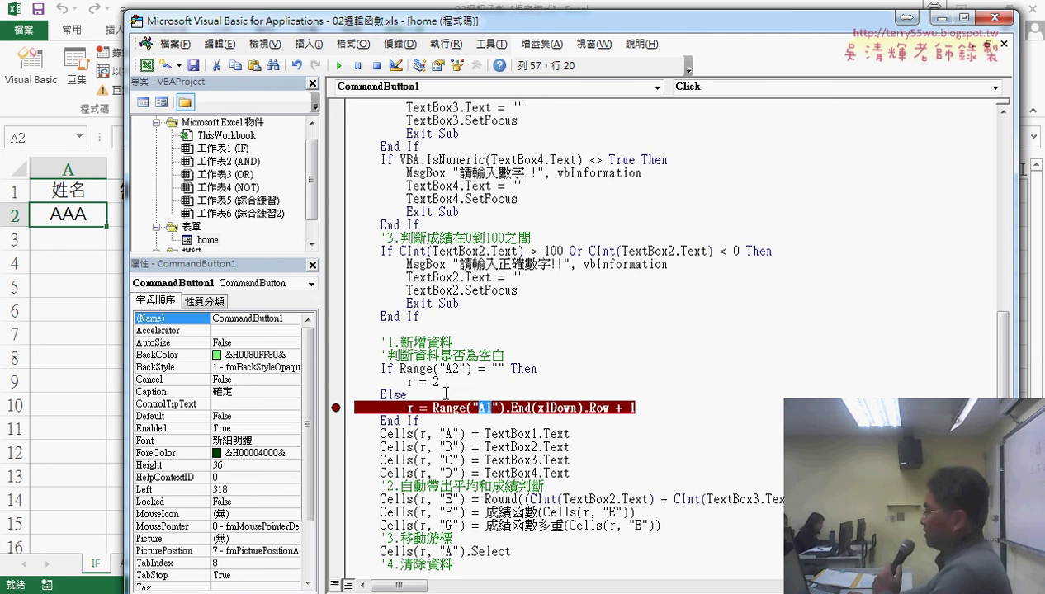
click(335, 408)
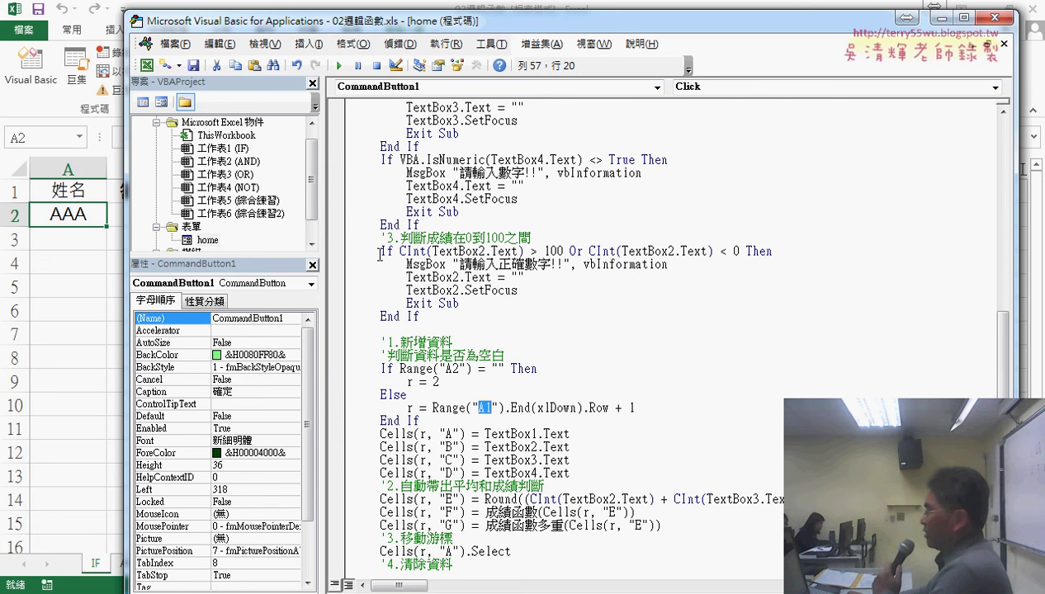
- Run the form again and submit student BBB with scores 65 and 85 as row 3
click(338, 65)
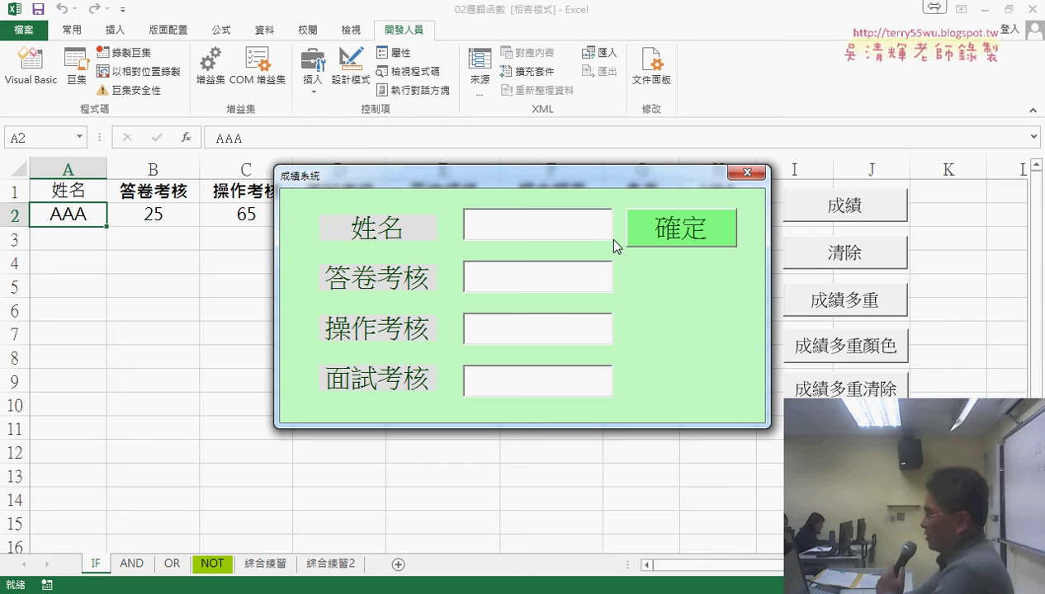
text(B)
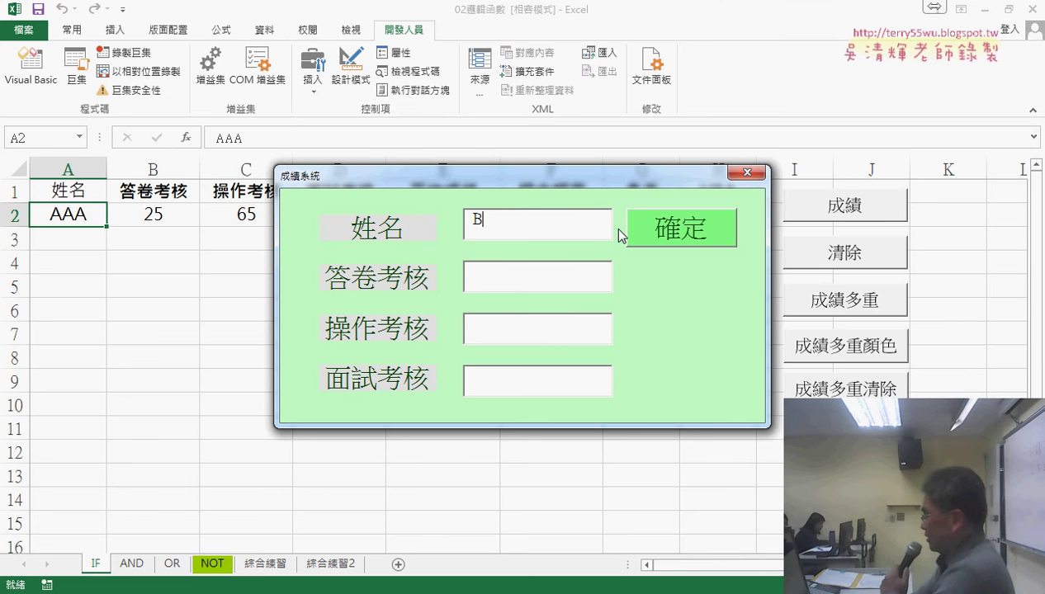
text(BB)
key(Tab)
text(65)
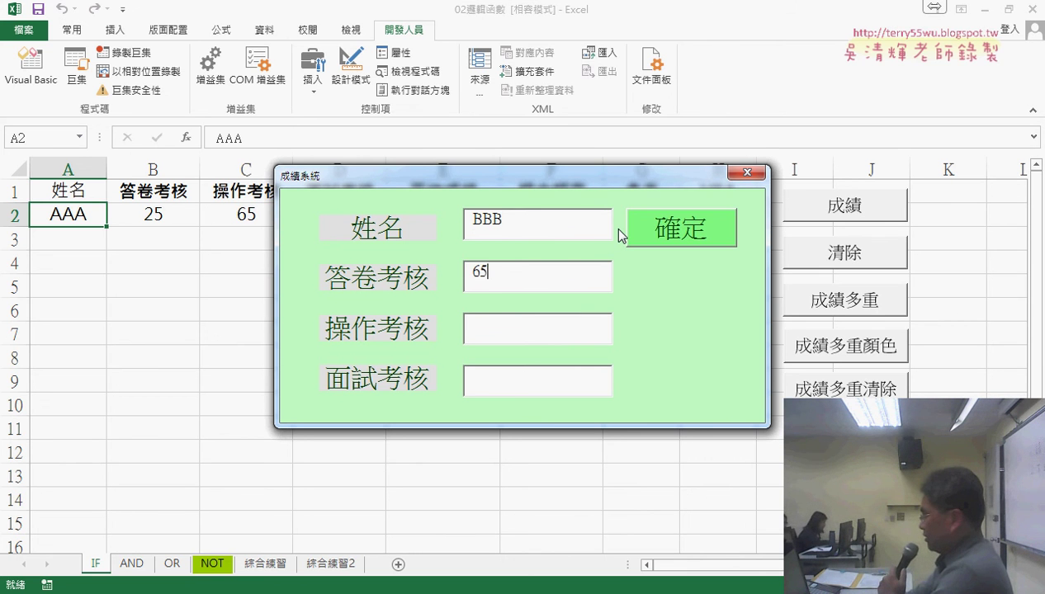
text(85)
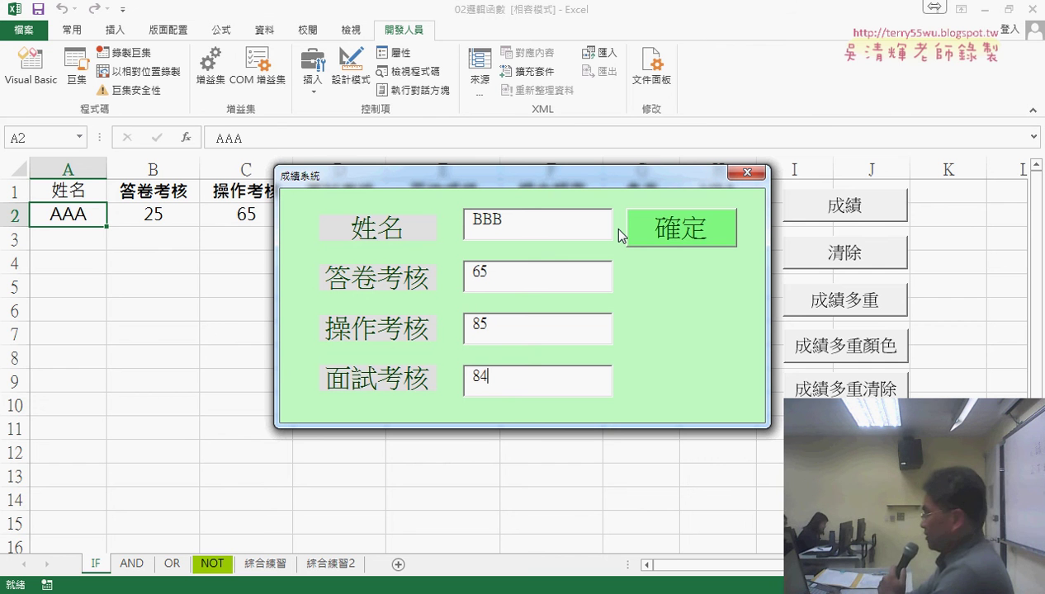
key(Tab)
text(84)
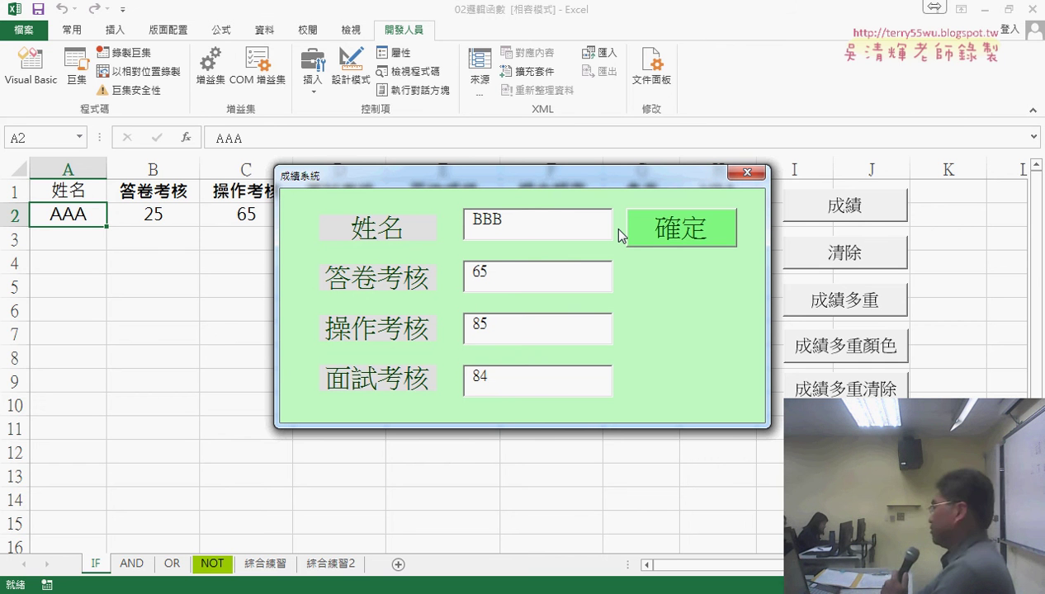
key(Tab)
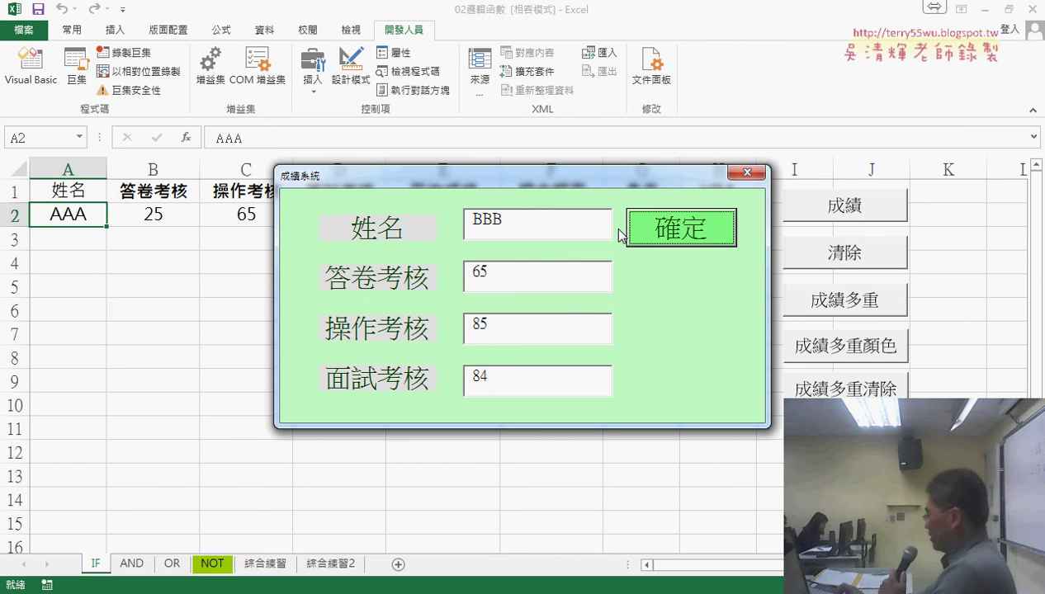
key(Return)
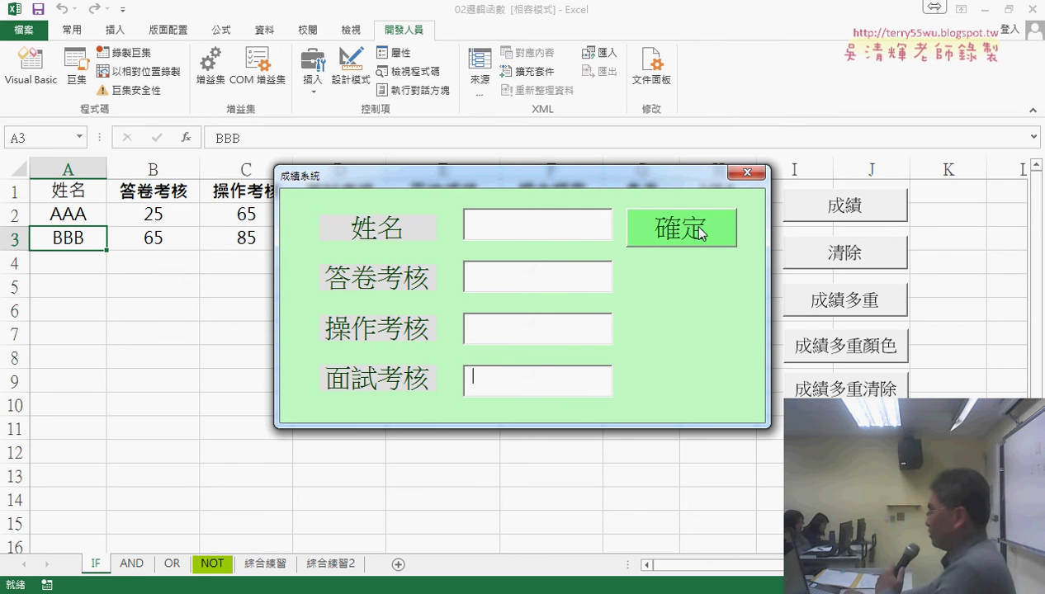
- Close the running 成績系統 form to get back to its UserForm design
mouse_move(493, 404)
mouse_down()
mouse_move(649, 255)
mouse_move(700, 252)
mouse_up()
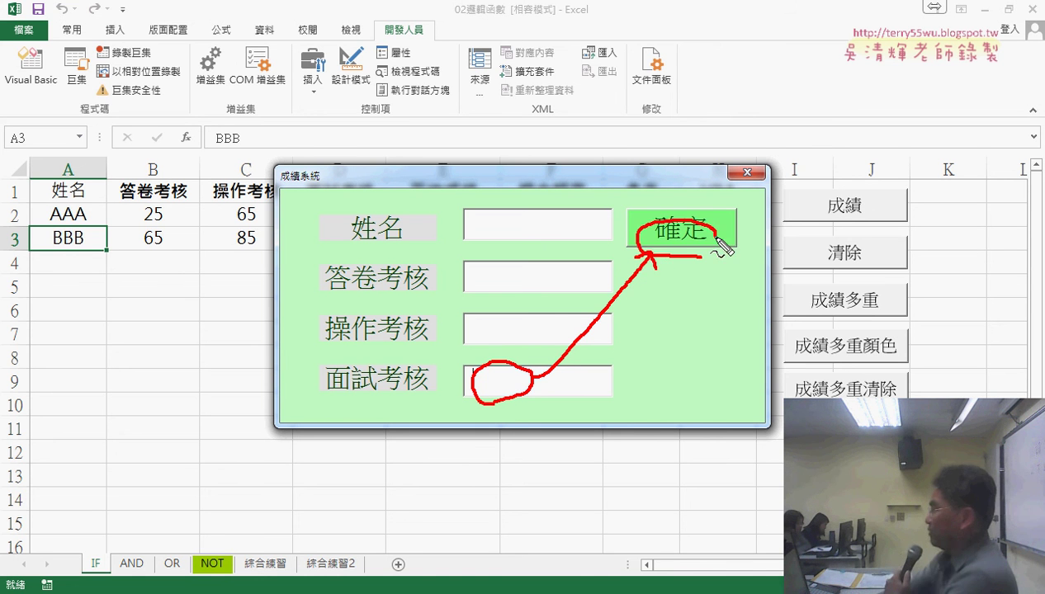
key(Escape)
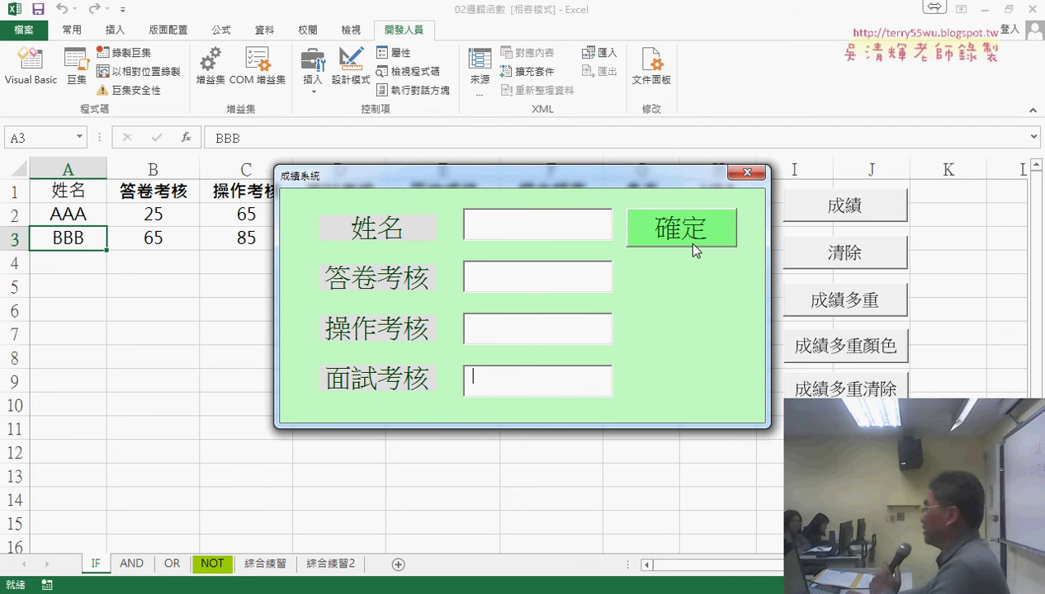
click(747, 172)
- Select the 面試考核 text box TextBox4 on the form and open its code
click(600, 304)
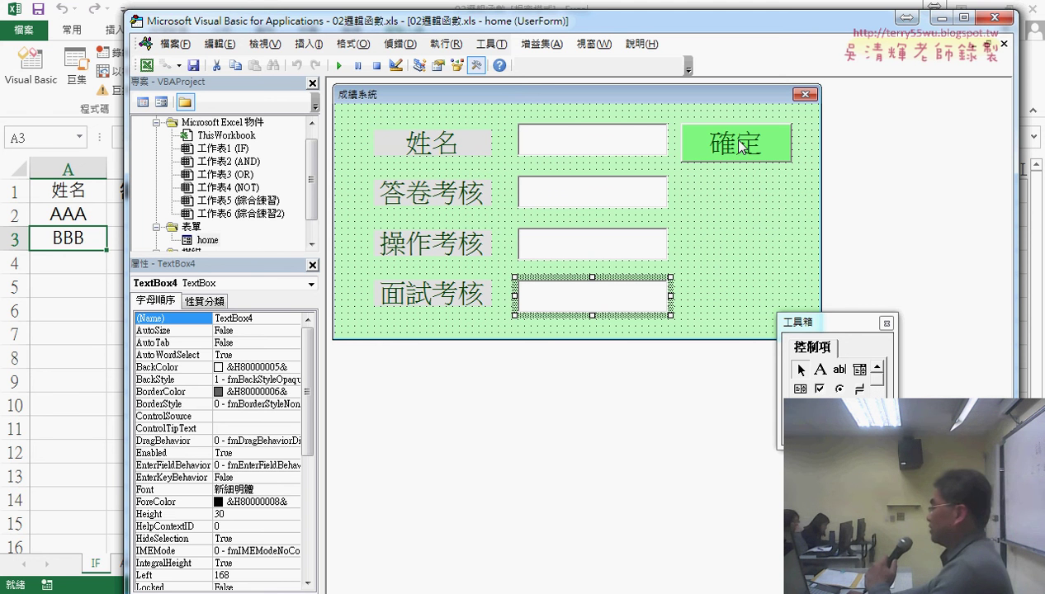
click(609, 297)
- Create a TextBox4_KeyDown event handler from the code window's event list
double_click(609, 297)
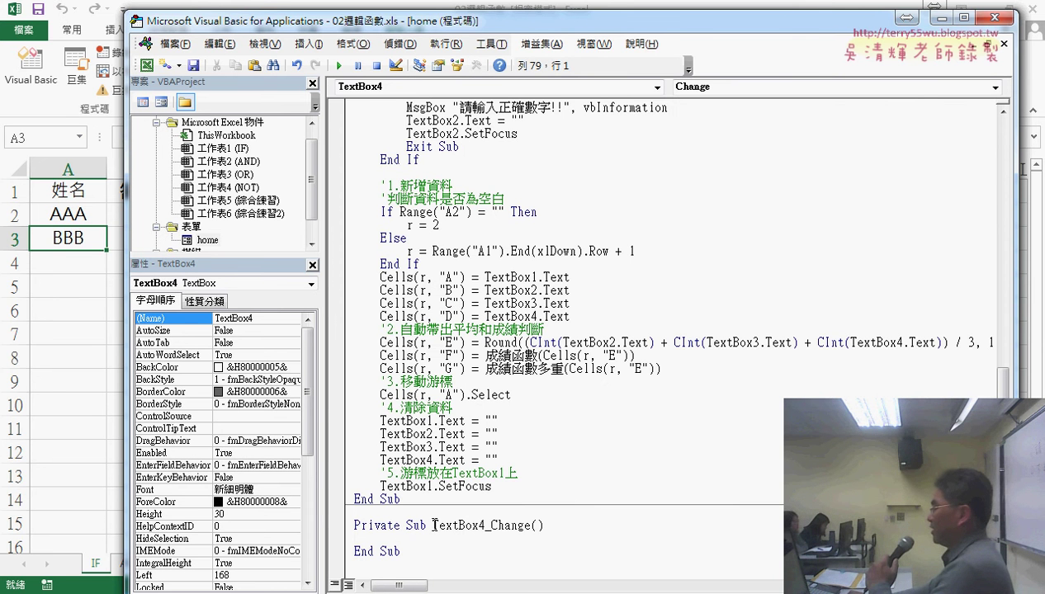
drag(433, 525, 530, 526)
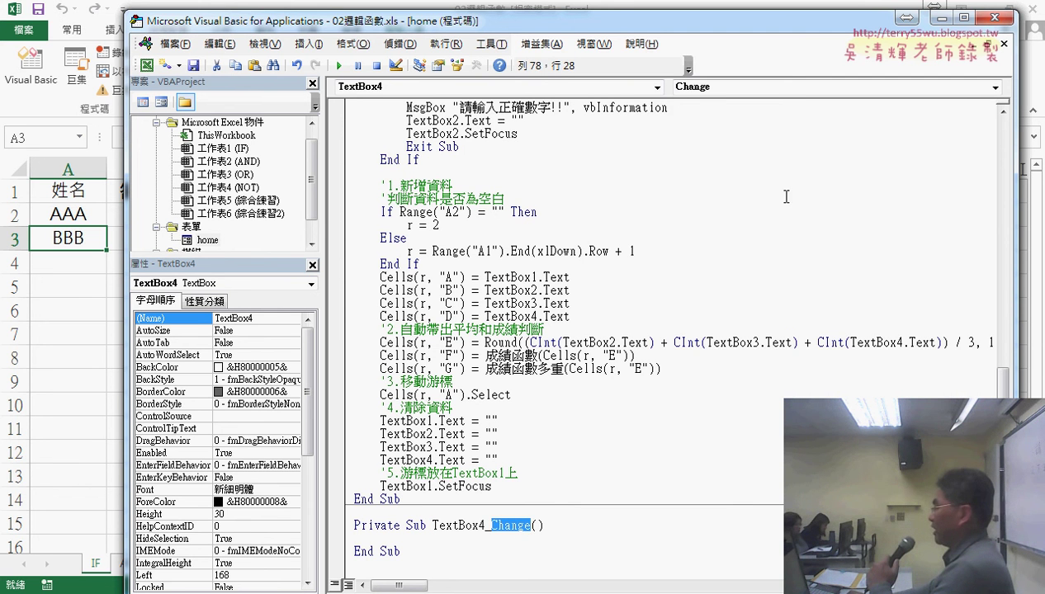
click(763, 87)
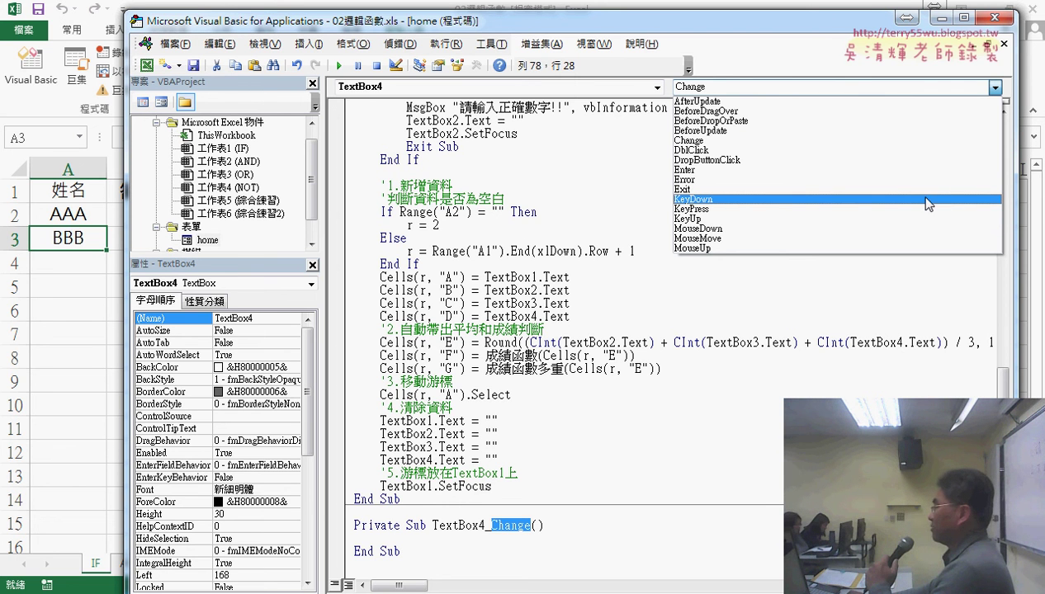
click(682, 200)
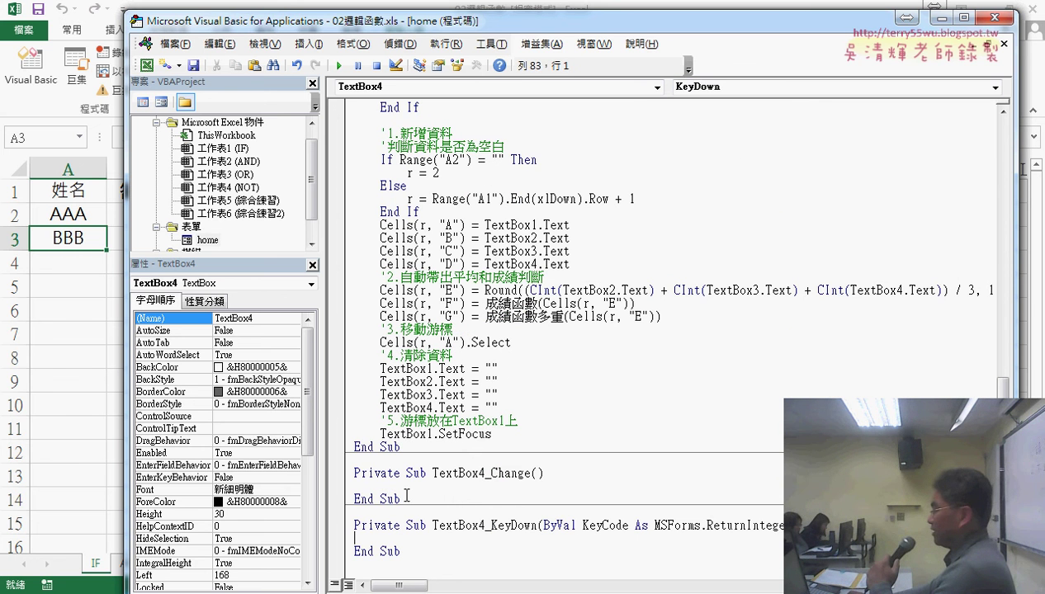
- Delete the empty TextBox4_Change stub and the blank lines above TextBox4_KeyDown
drag(407, 496, 356, 472)
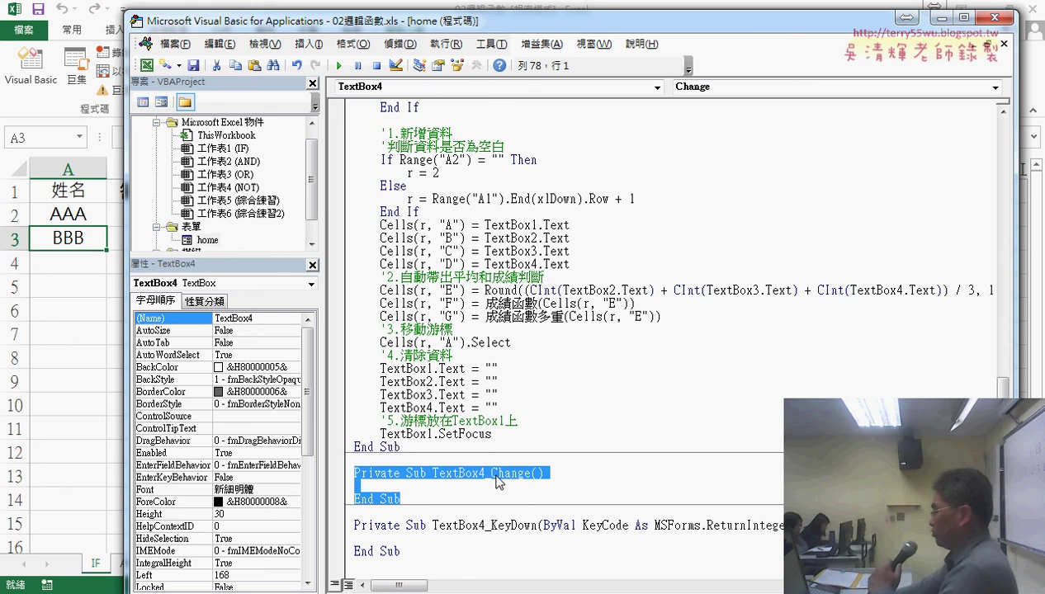
key(Delete)
key(BackSpace)
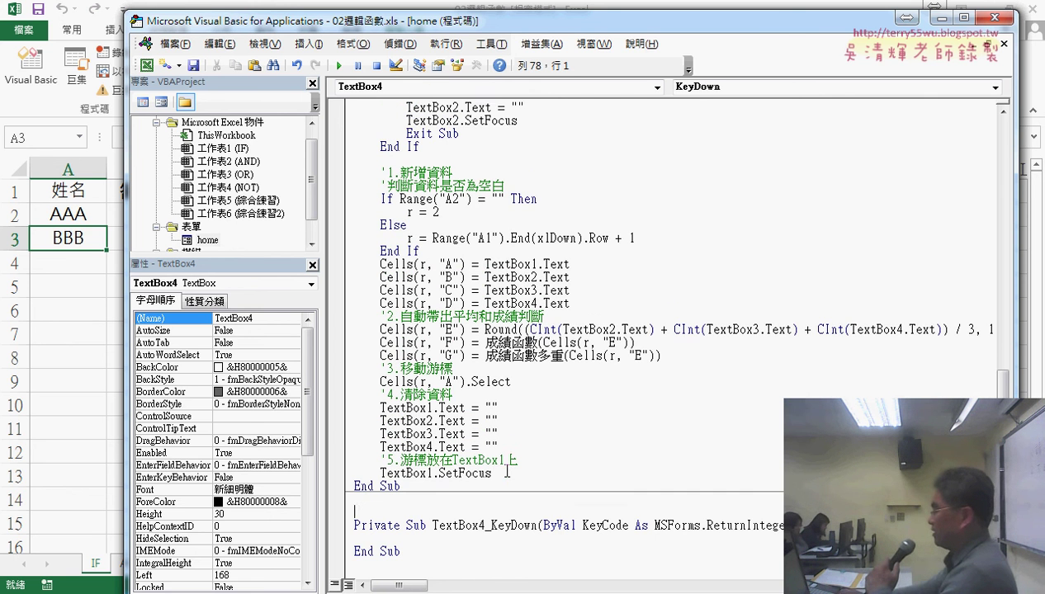
key(BackSpace)
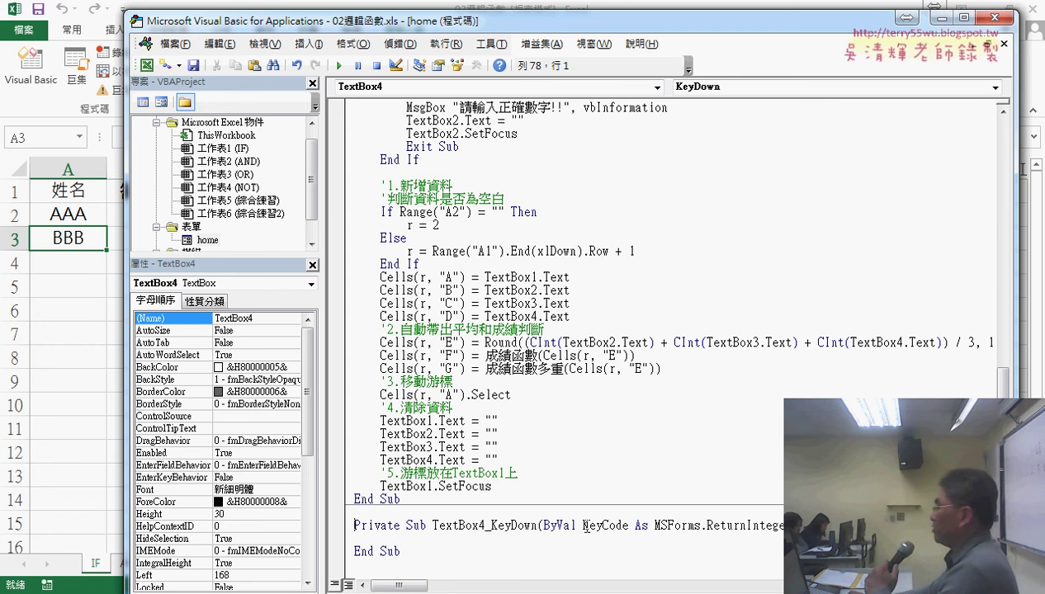
drag(582, 528, 625, 528)
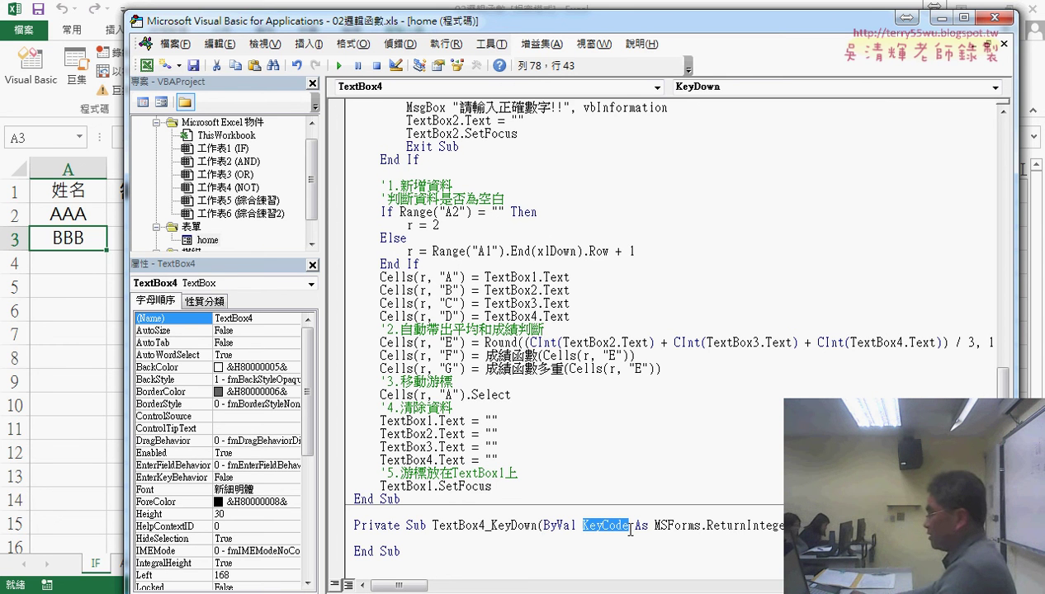
- Write an If KeyCode = 13 Then … End If block inside TextBox4_KeyDown
click(539, 537)
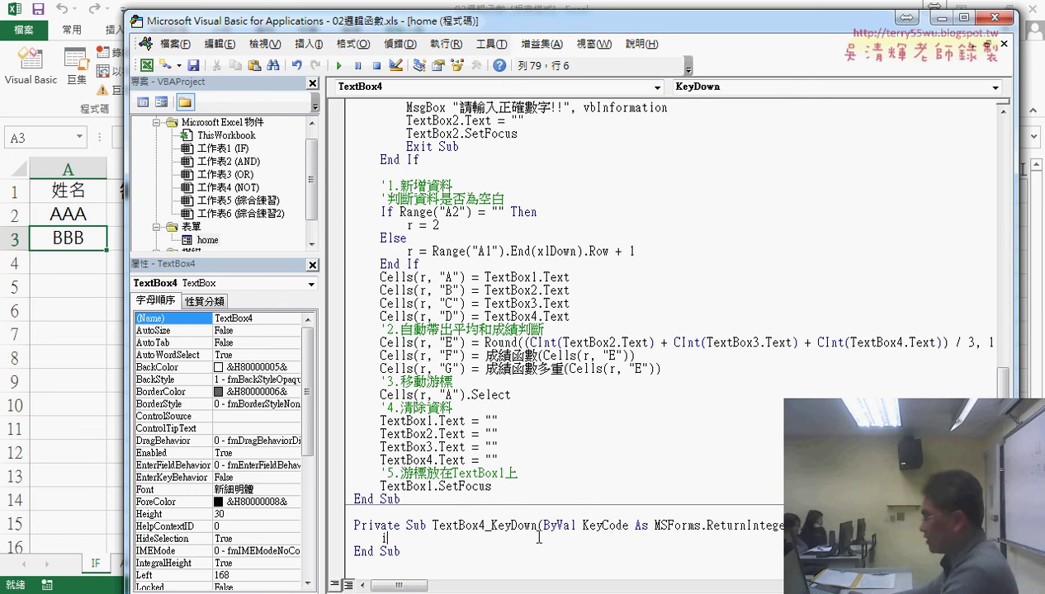
text(if)
click(585, 526)
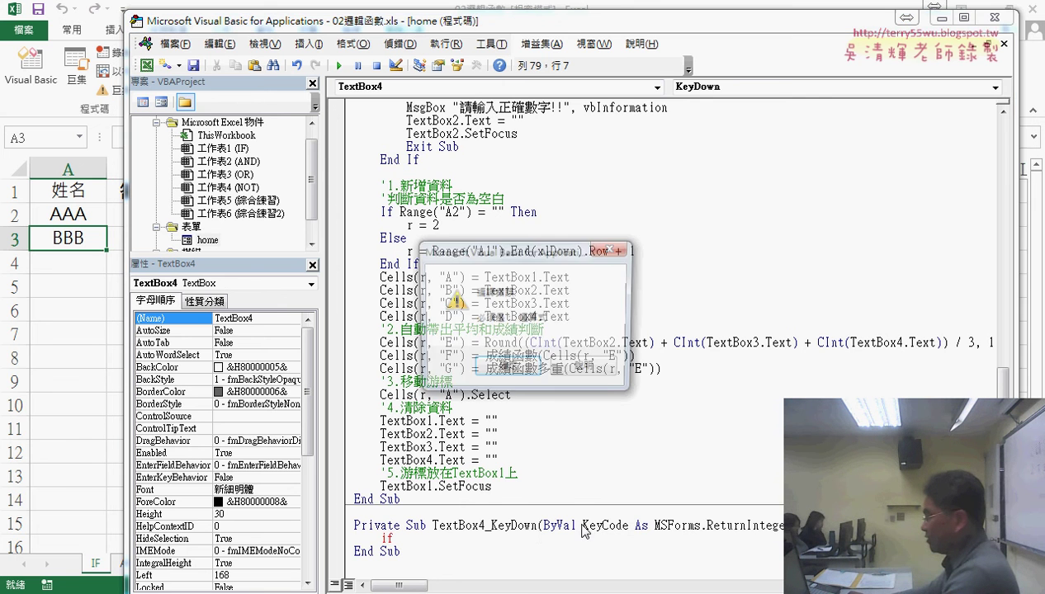
key(Return)
mouse_move(596, 523)
mouse_down()
mouse_move(634, 527)
mouse_move(393, 538)
mouse_up()
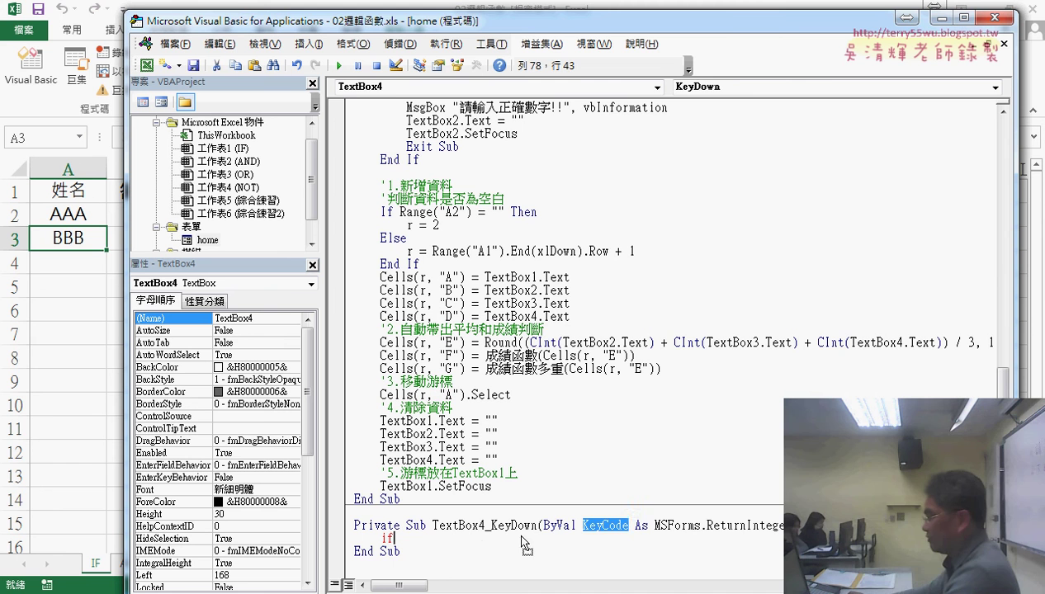
click(394, 537)
click(472, 537)
text(=)
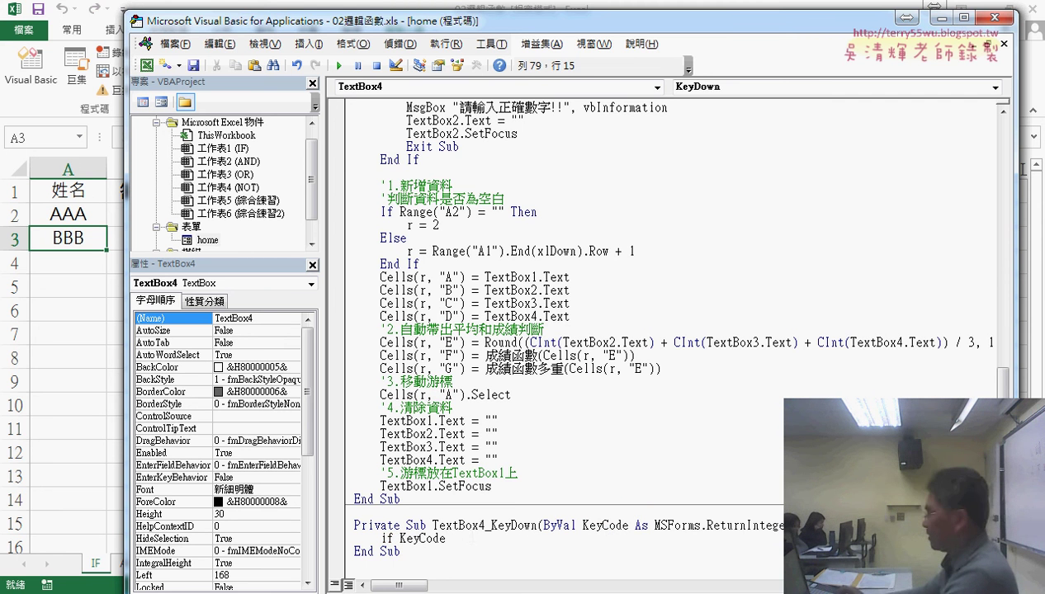
text(13 )
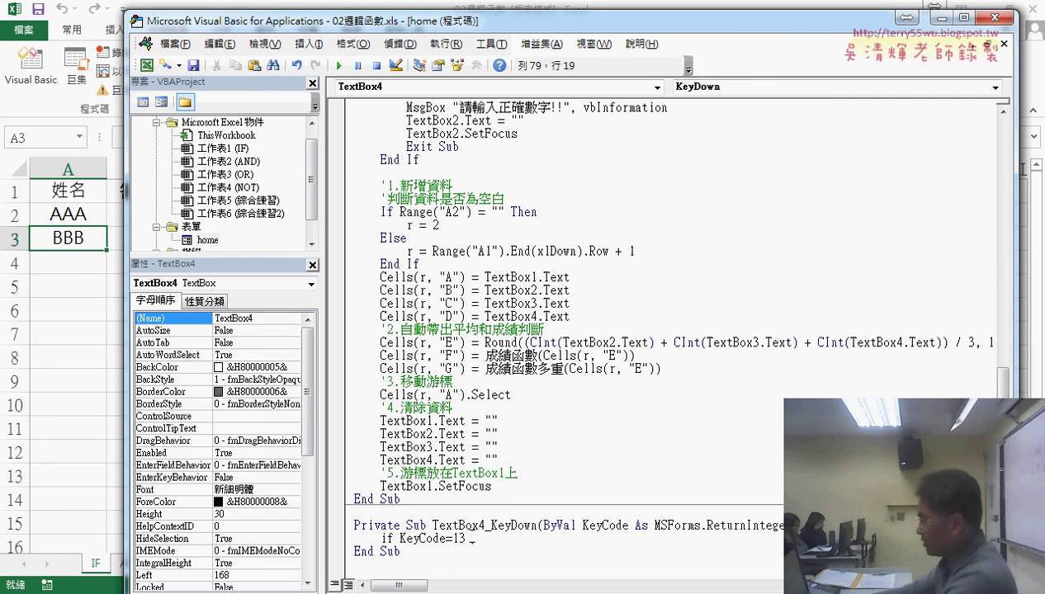
text(th)
key(Return)
key(Return)
text(end)
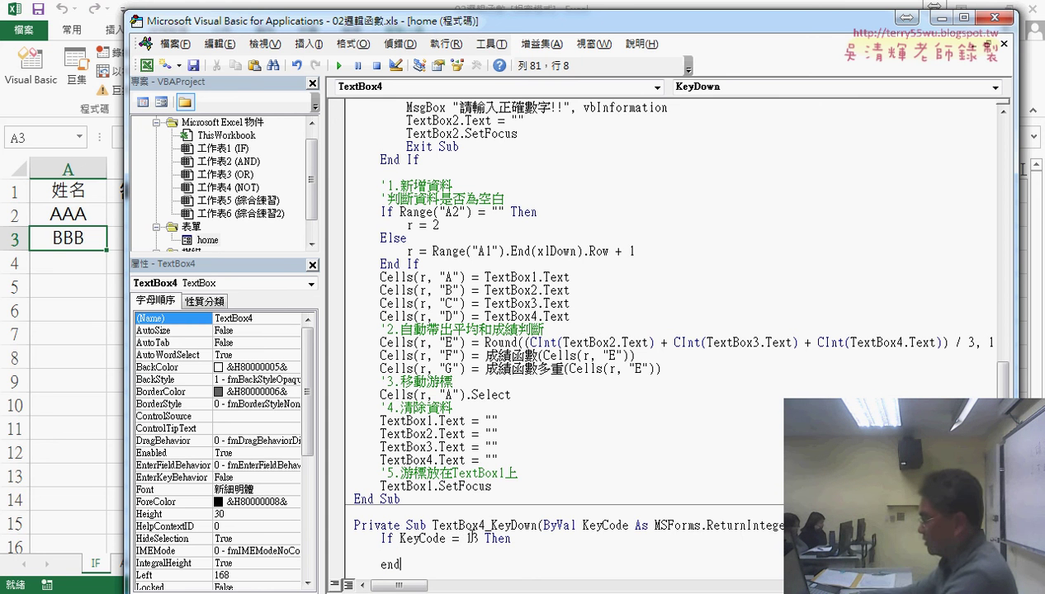
text(if)
key(Up)
key(Tab)
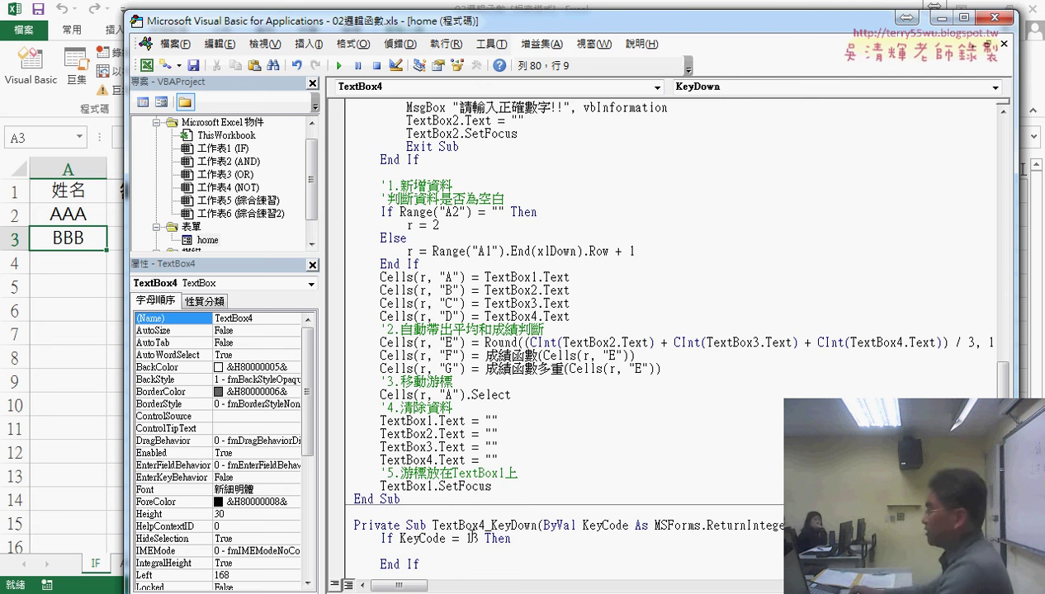
- Add a Call CommandButton1_Click line inside the If block, pasting the copied procedure name
scroll(504, 503, up, 3)
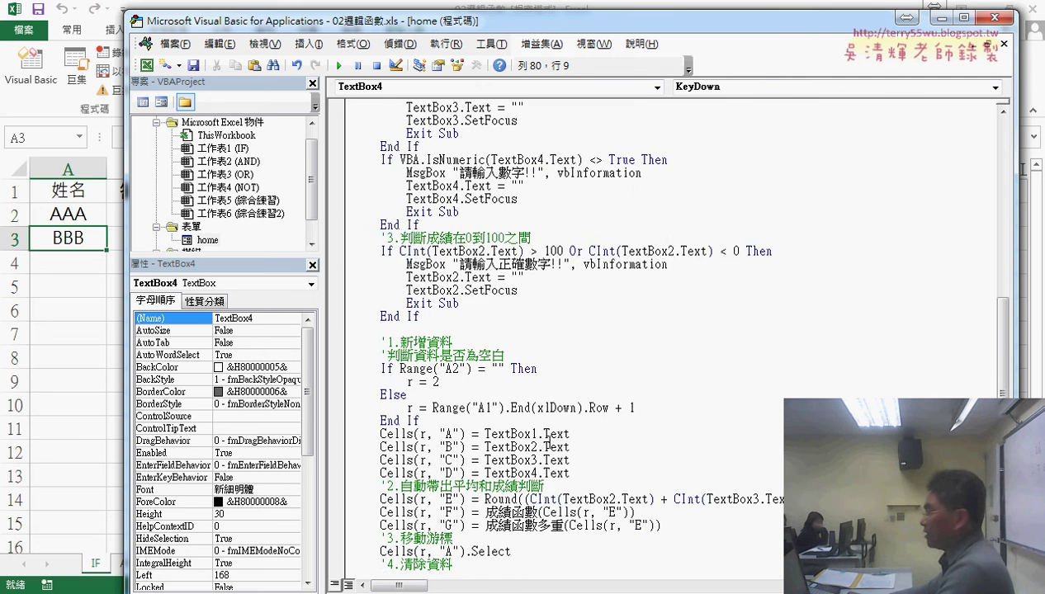
scroll(532, 446, up, 5)
scroll(563, 383, up, 5)
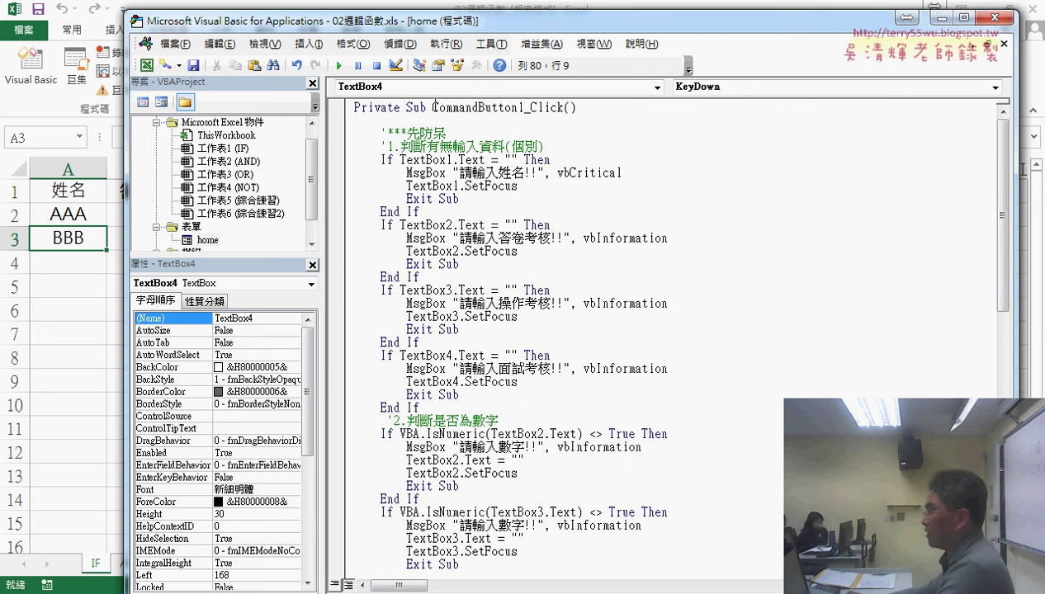
drag(433, 107, 564, 107)
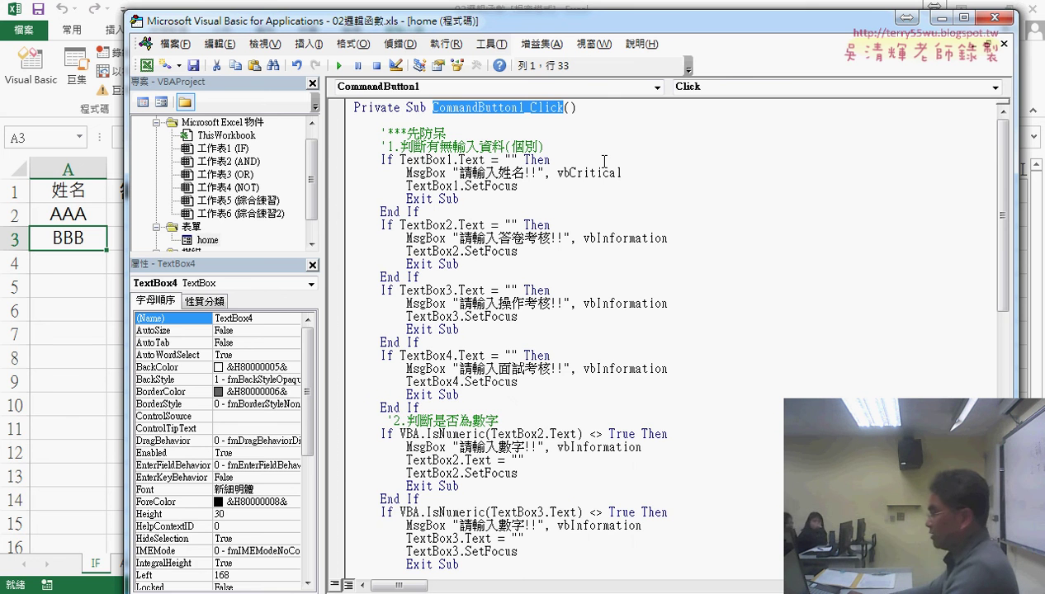
scroll(633, 315, down, 7)
scroll(634, 392, down, 8)
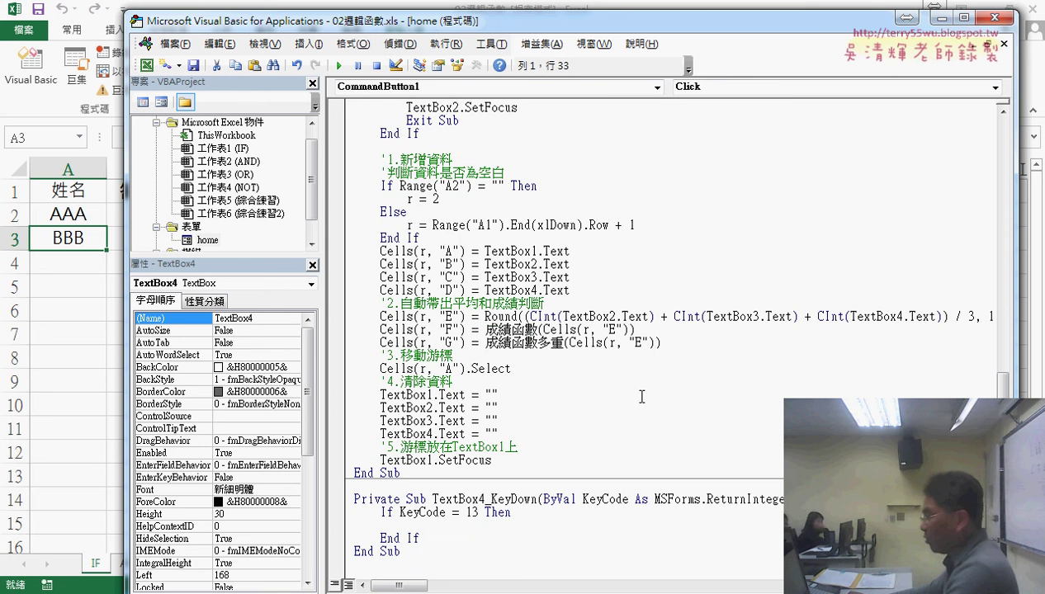
click(426, 522)
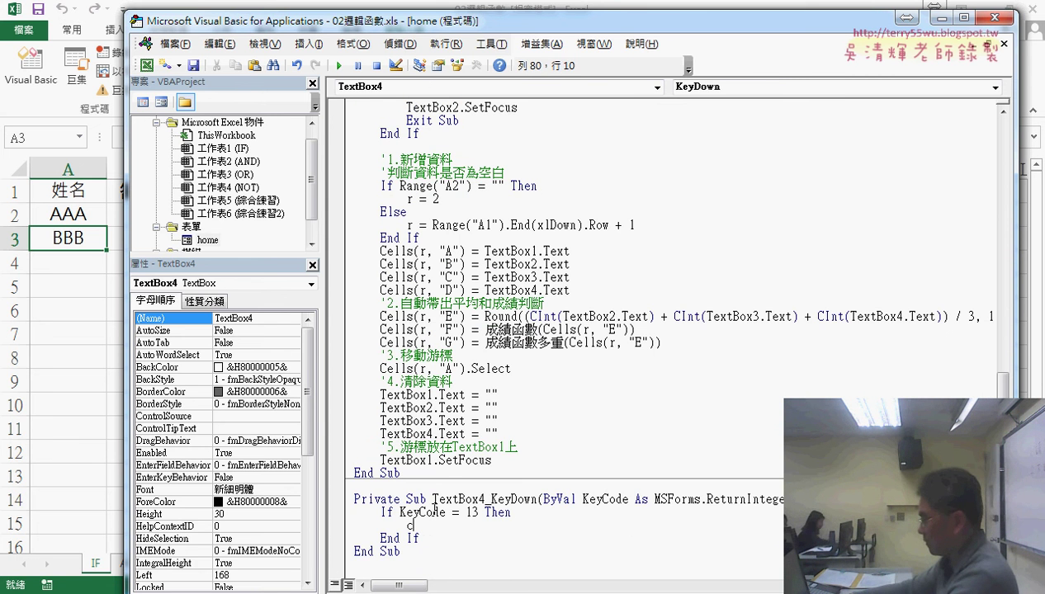
text(call)
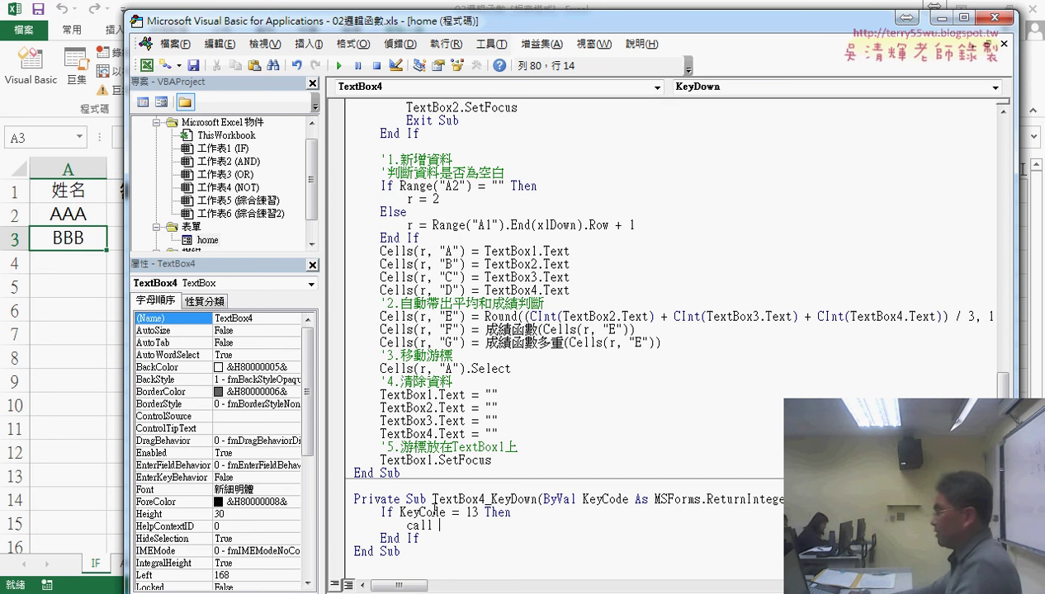
text(CommandButton1_Click)
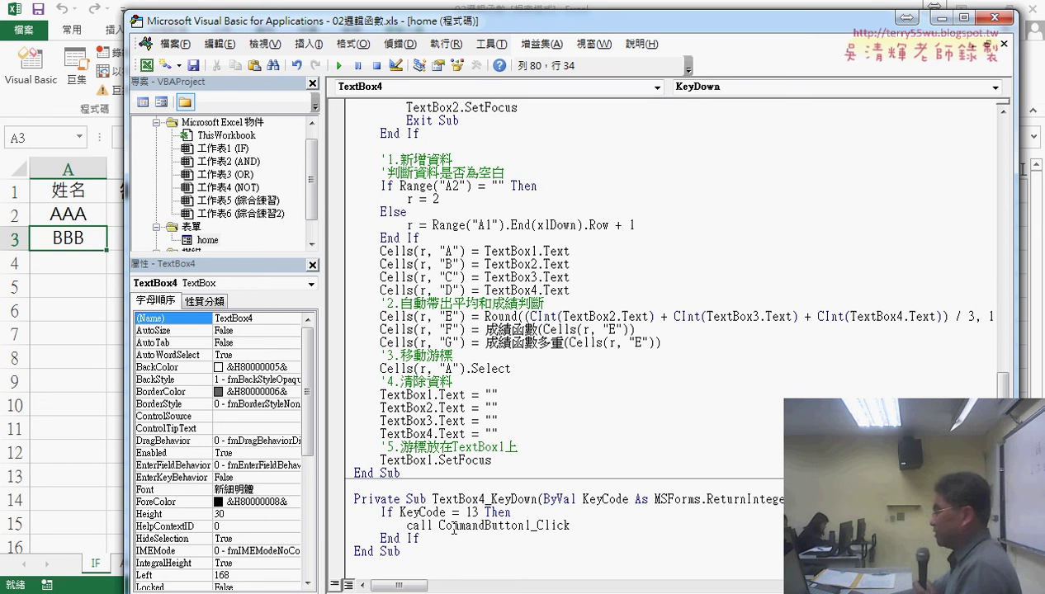
drag(569, 525, 439, 525)
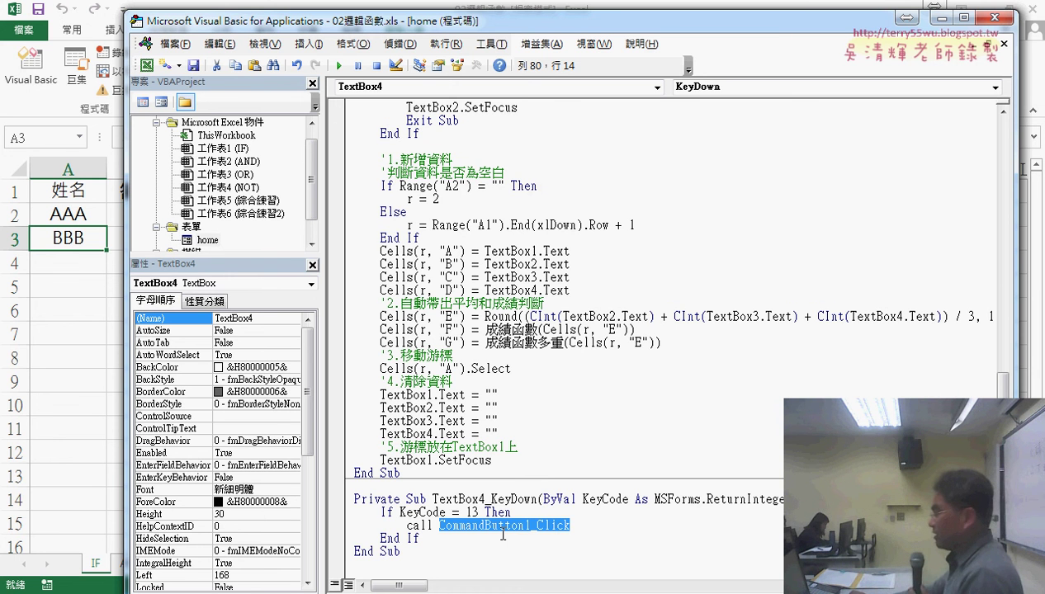
- Set a breakpoint on the If KeyCode = 13 line and close the VBA editor
click(588, 475)
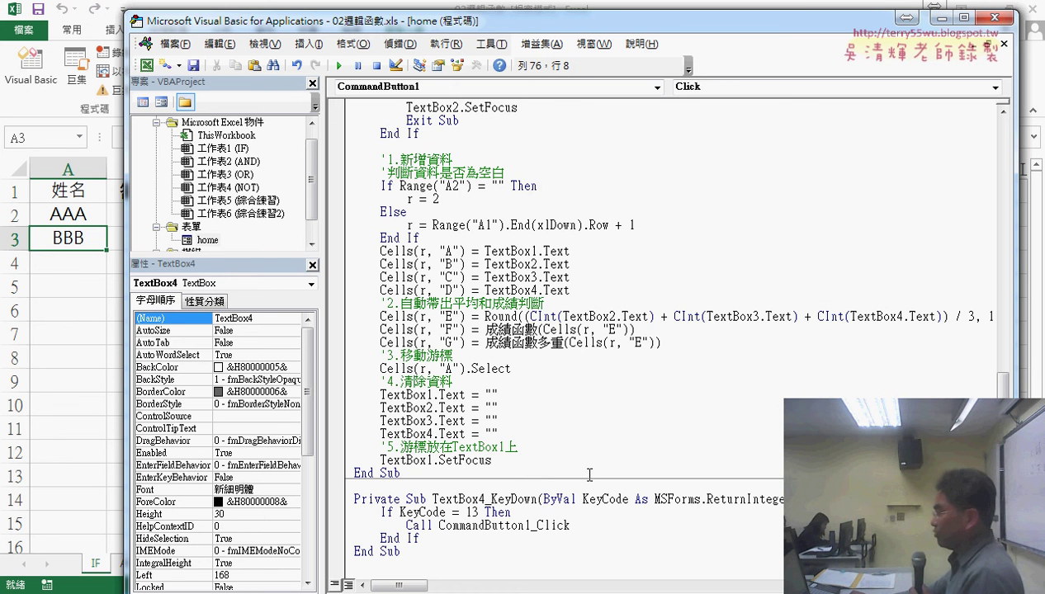
click(337, 513)
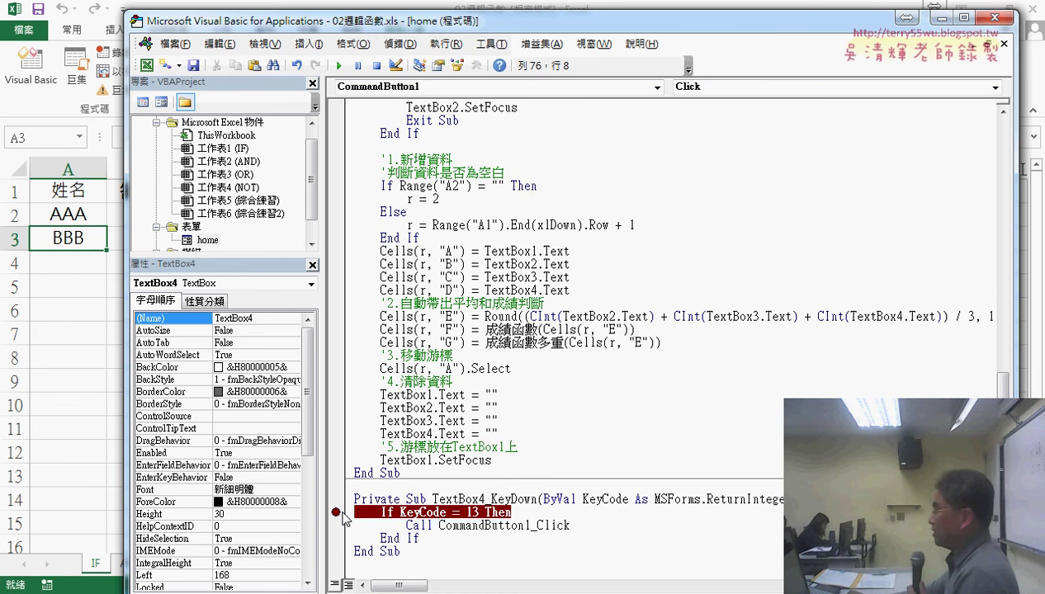
click(994, 20)
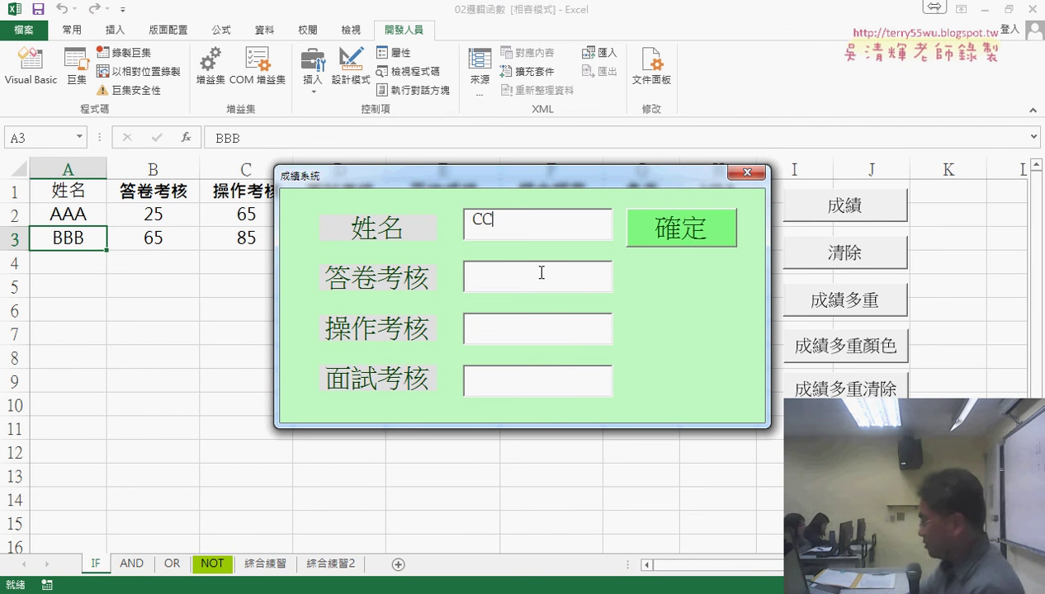
- Finish entering CCC and score 95, then press Enter and step through the KeyDown handler with F8
text(C)
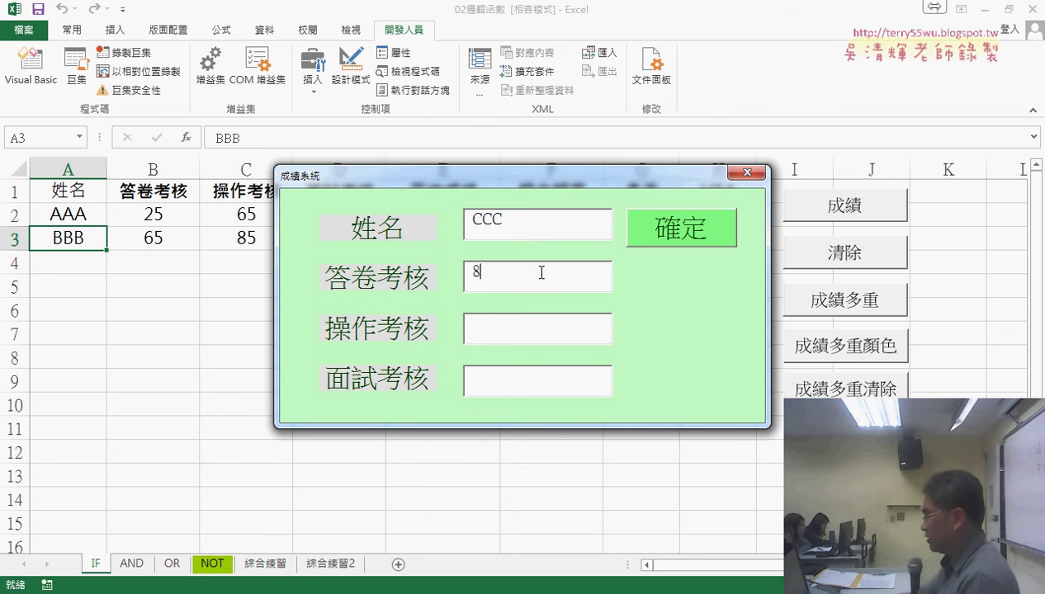
text(95)
key(Return)
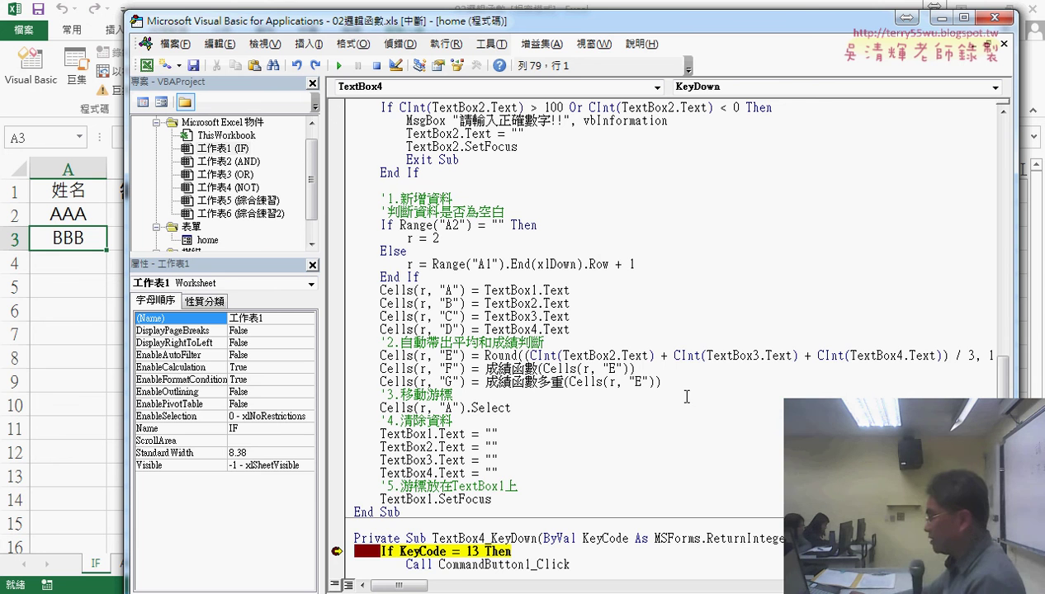
mouse_move(434, 546)
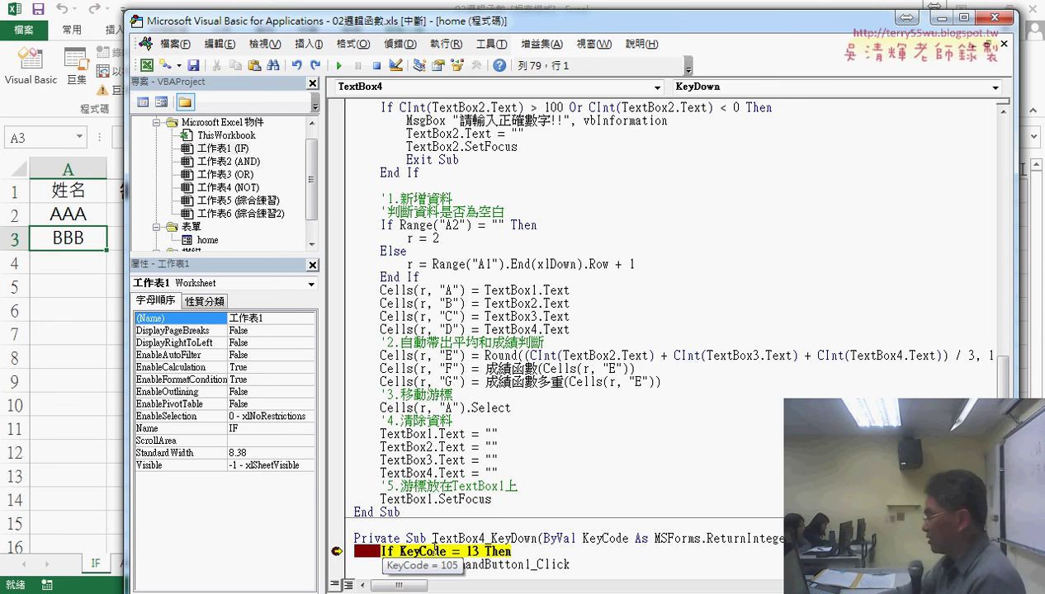
key(F8)
key(F8)
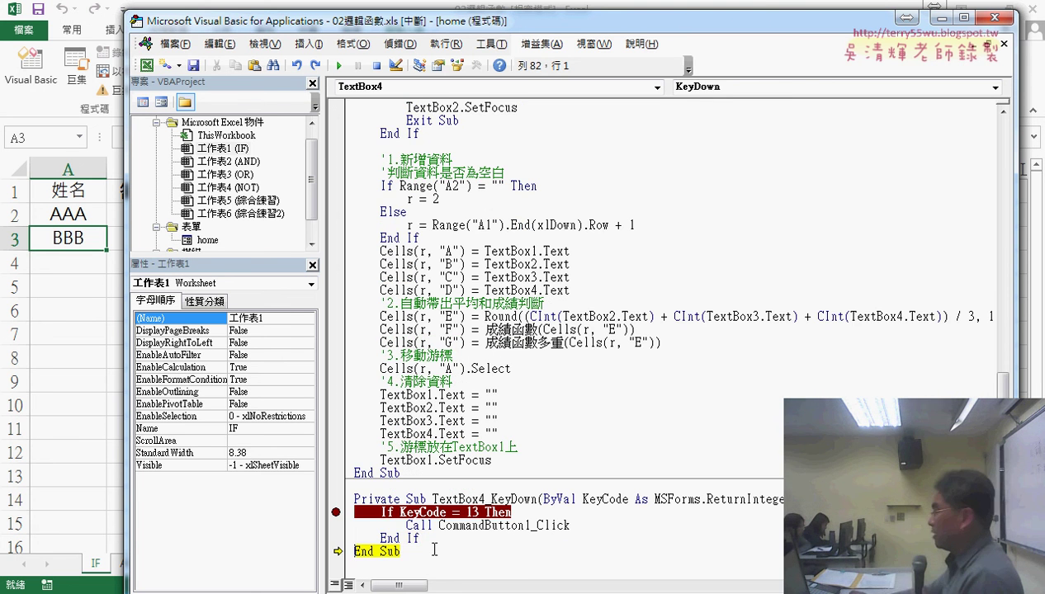
key(F8)
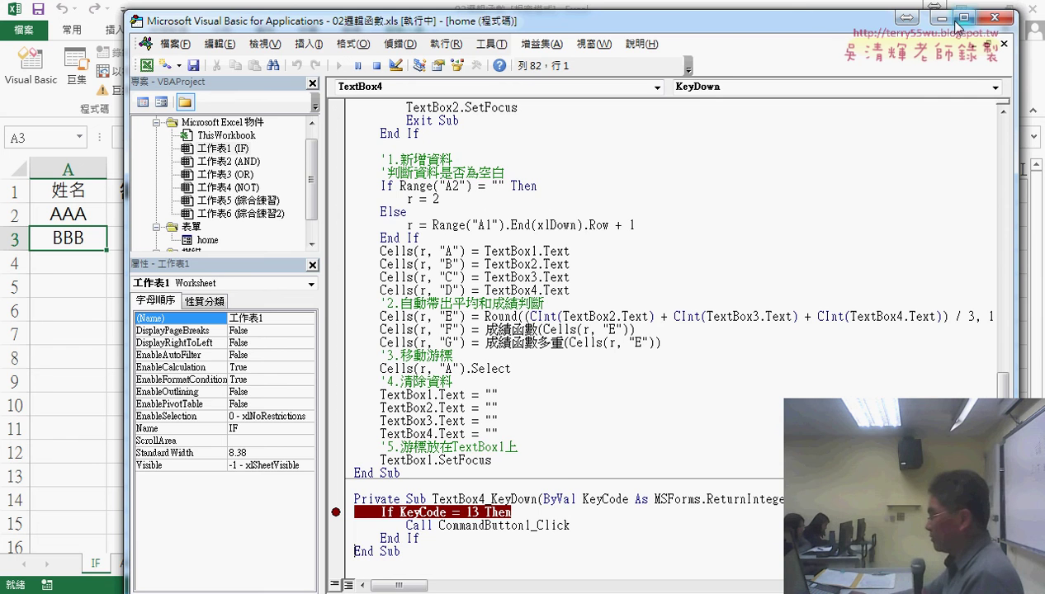
click(941, 16)
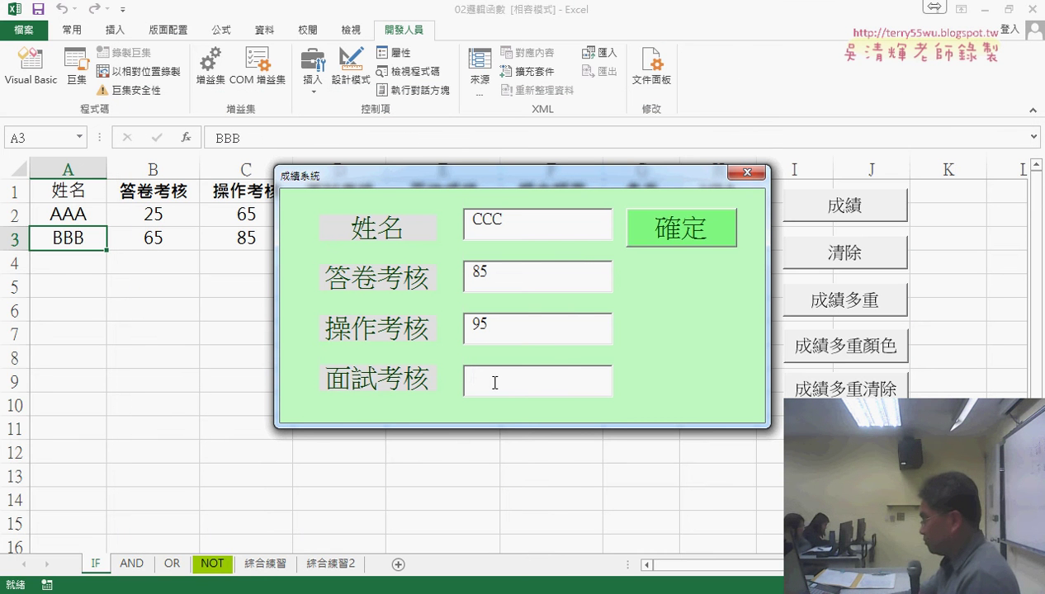
- Press Enter again, step past the KeyCode = 13 check, and return to the form
key(Return)
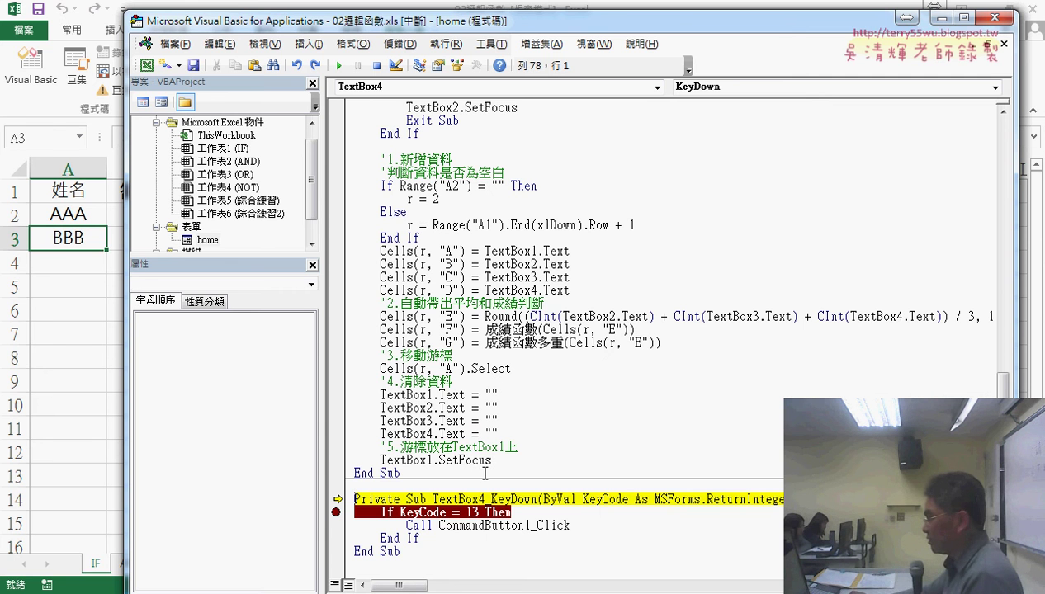
mouse_move(418, 513)
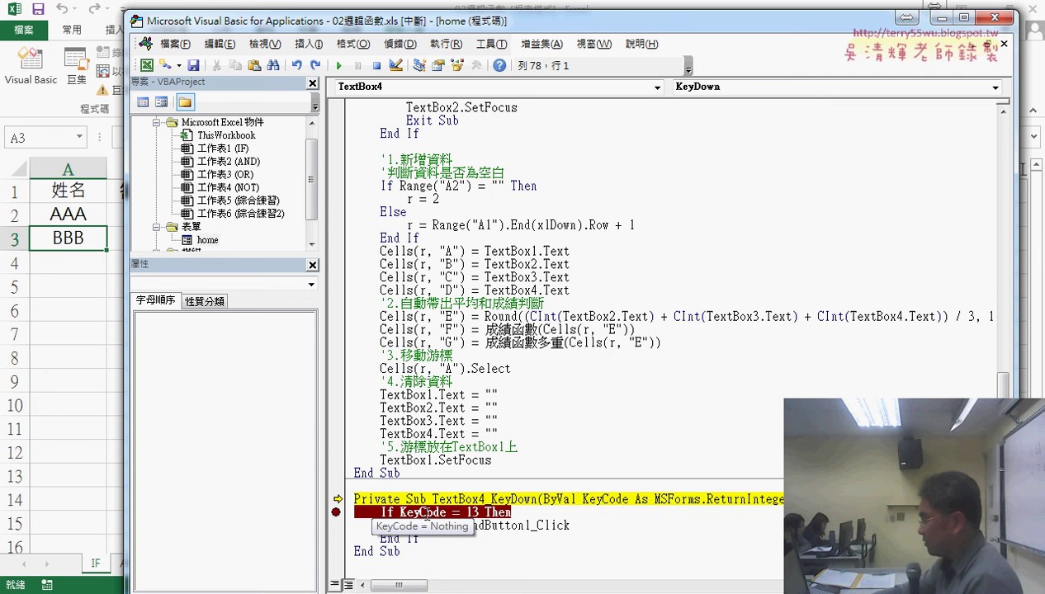
key(F8)
key(F8)
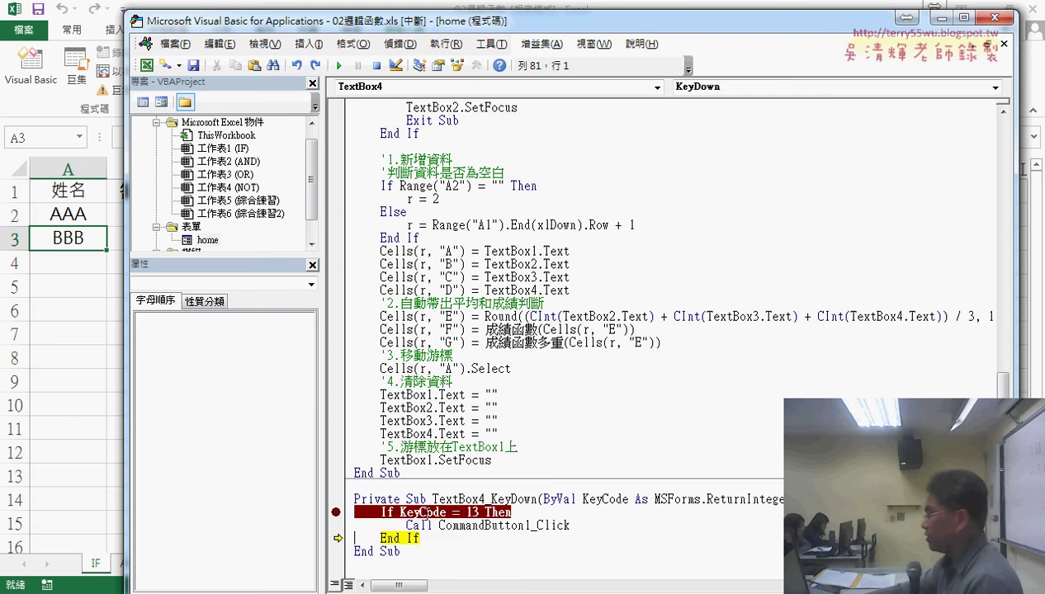
key(F8)
key(F8)
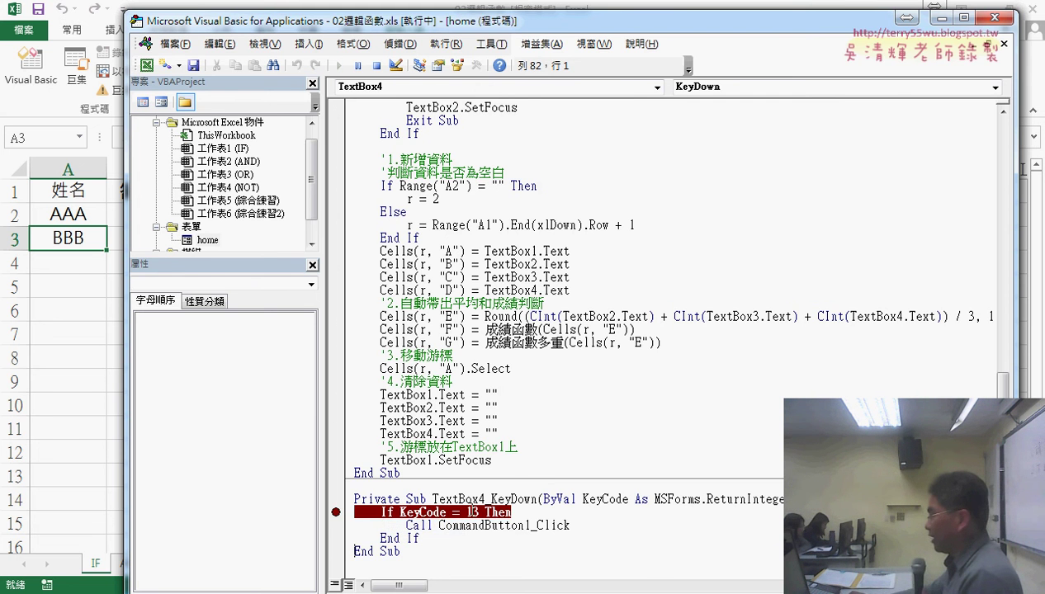
click(941, 17)
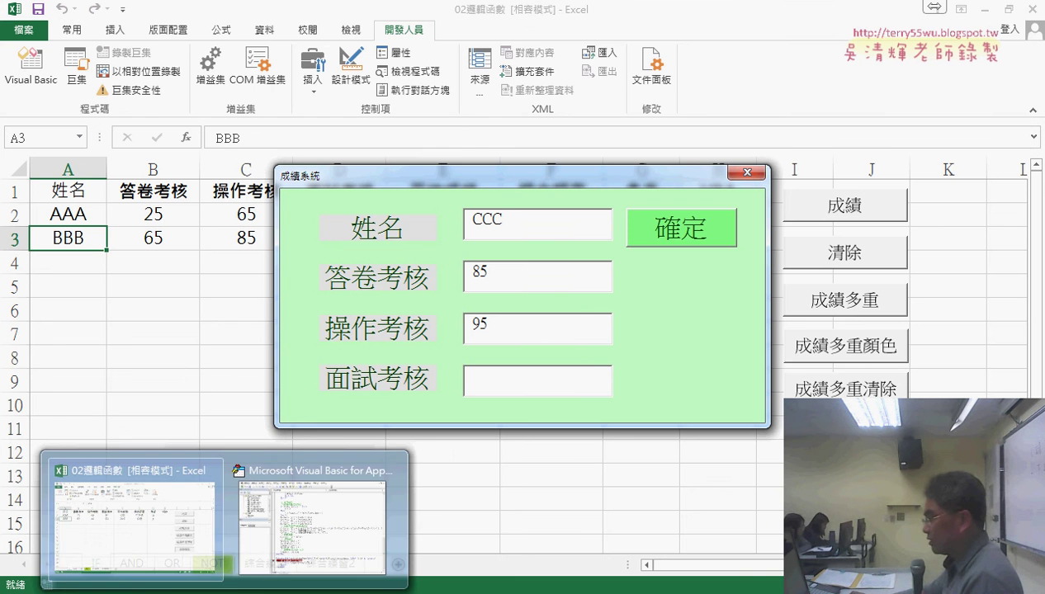
- Remove the breakpoint on the Enter-key check in the VBA code
click(326, 508)
click(336, 512)
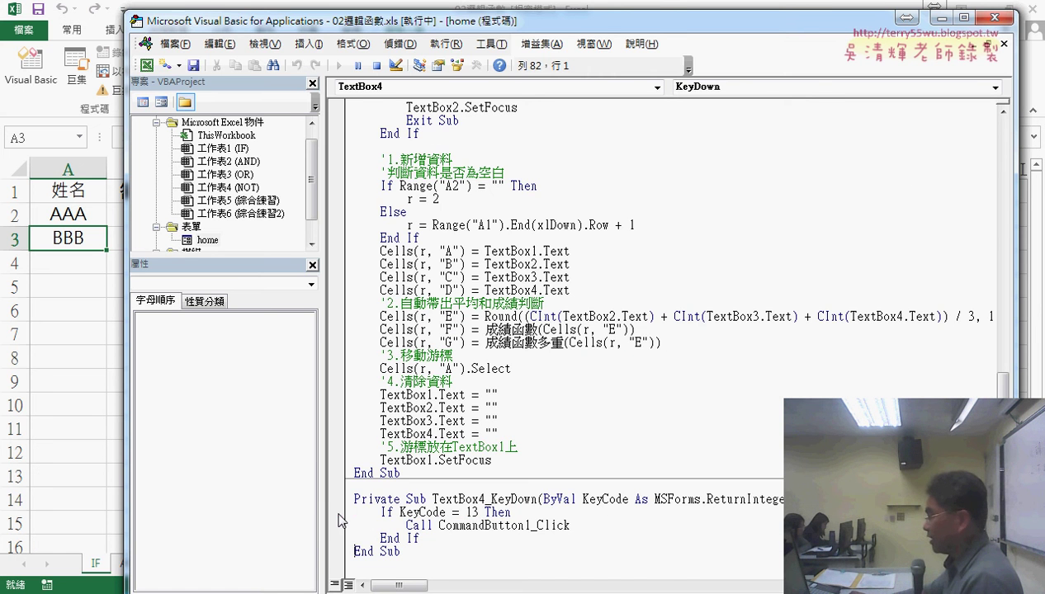
click(941, 18)
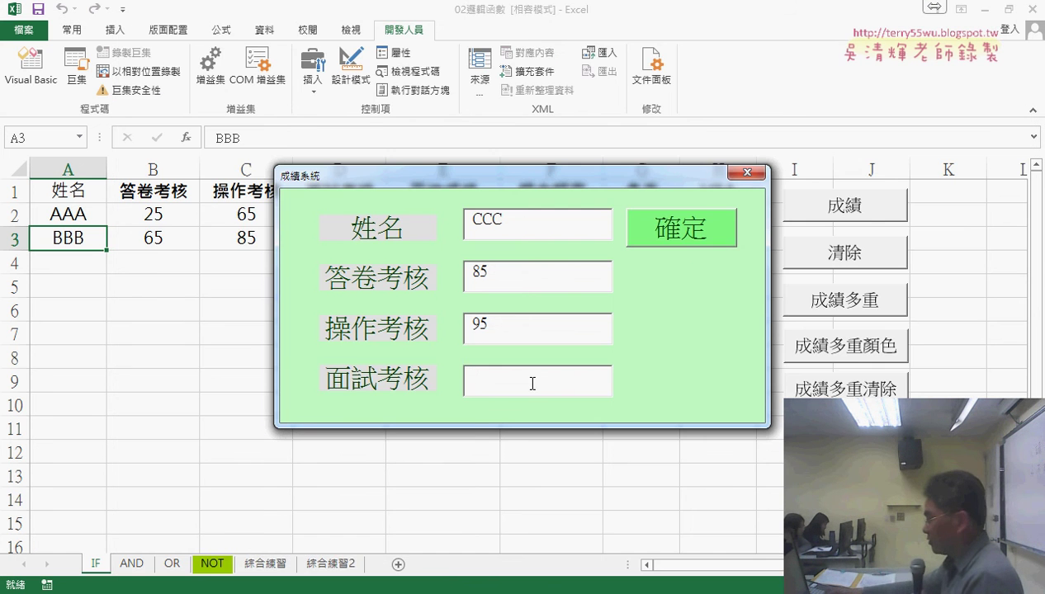
key(5)
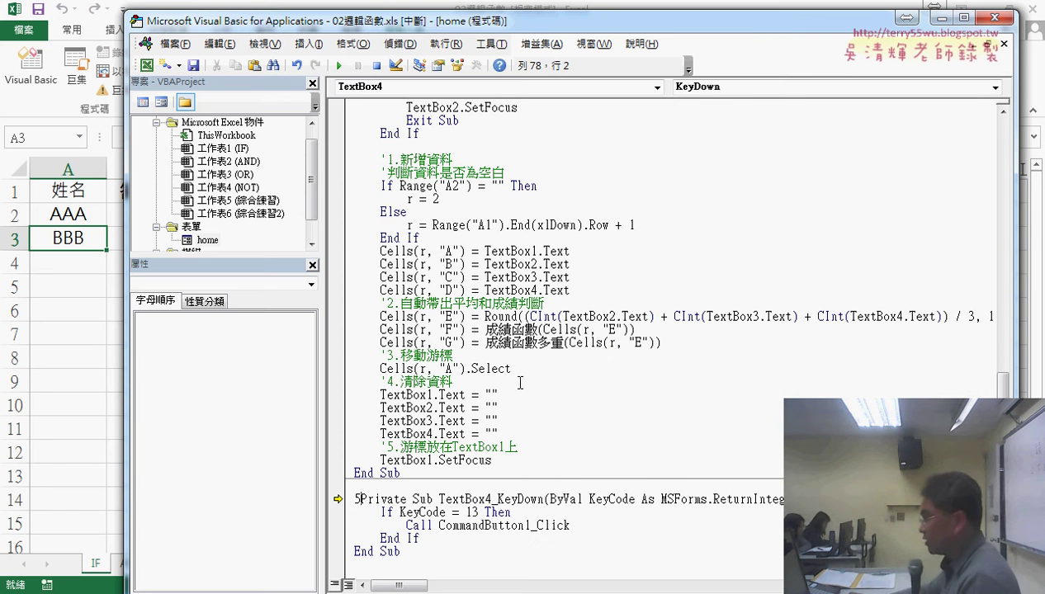
key(BackSpace)
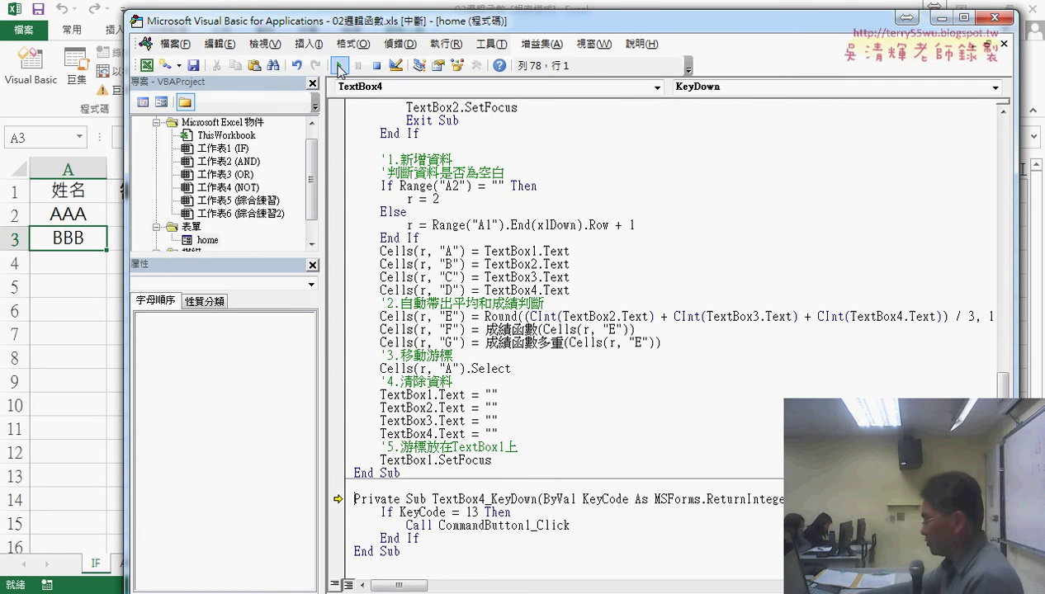
- Resume the code, enter 85 for 面試考核, and submit CCC as row 4
click(338, 65)
text(5)
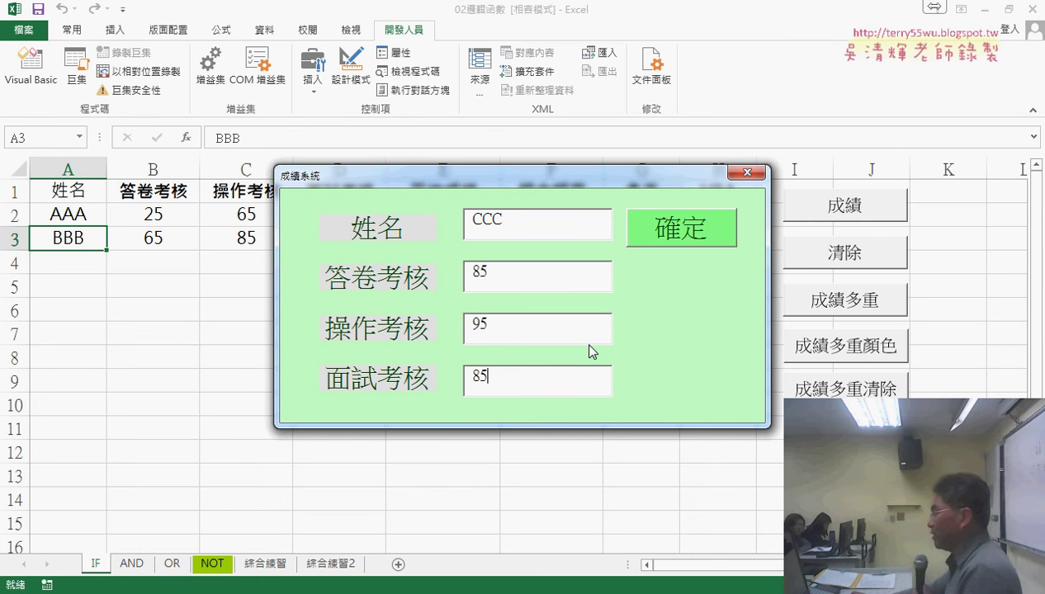
click(683, 236)
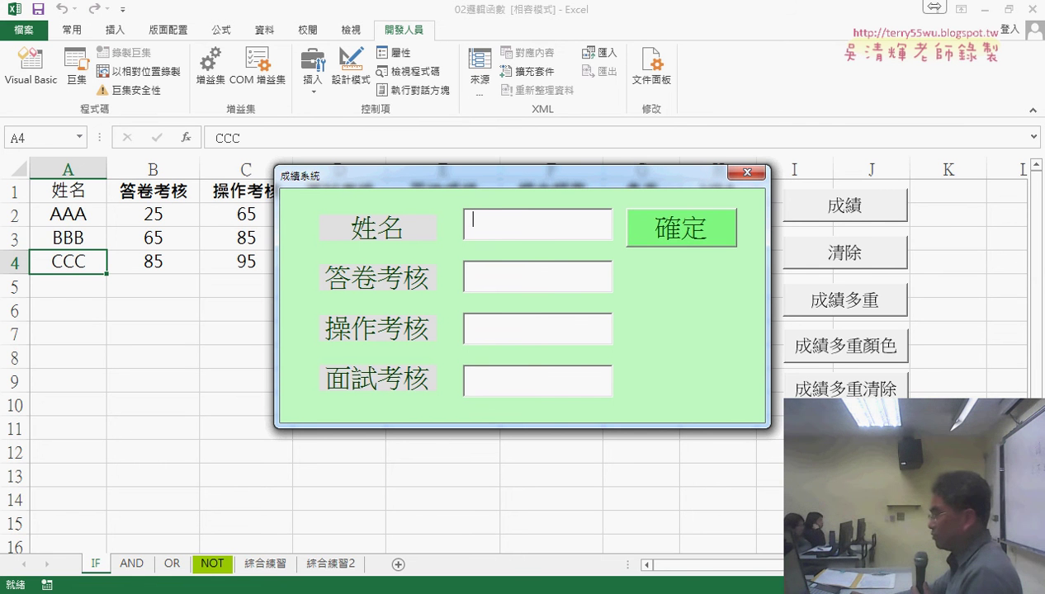
- Open the 程式碼.docx reference document in Chrome and scroll to its Enter-key section
click(199, 553)
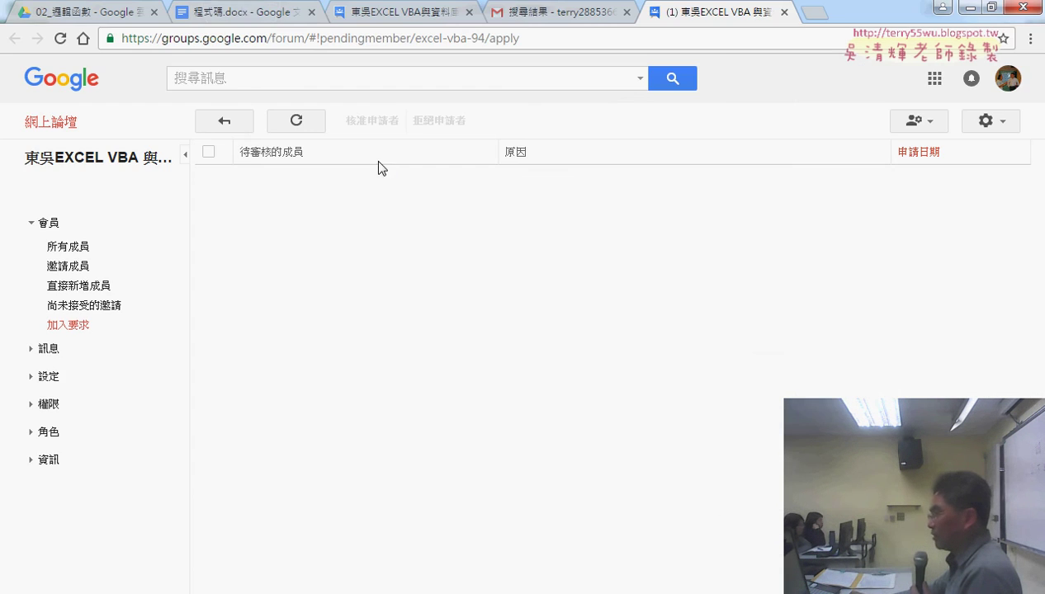
click(242, 9)
scroll(527, 322, down, 2)
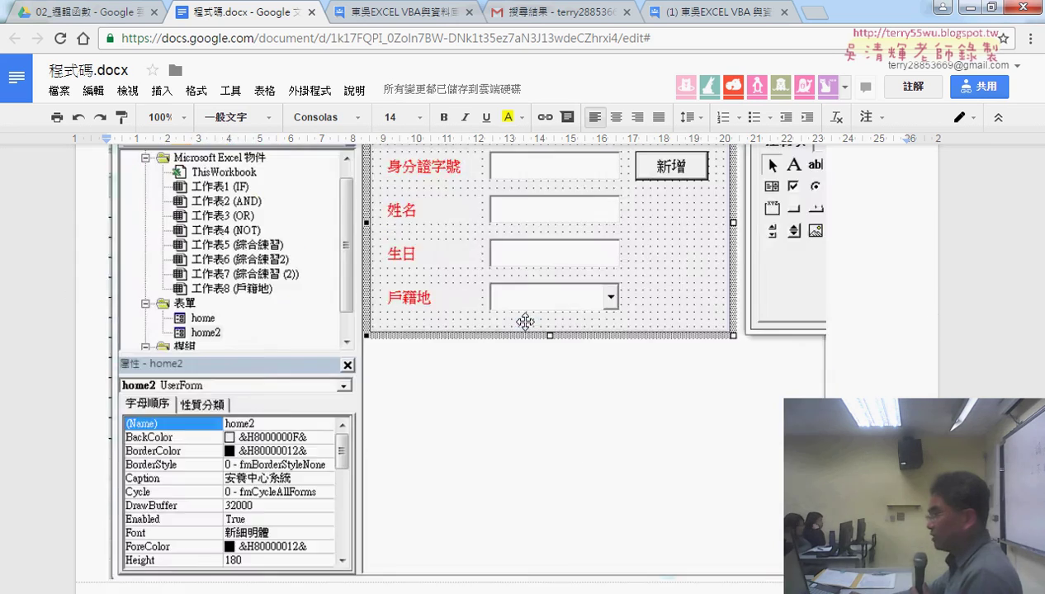
scroll(527, 322, up, 10)
scroll(527, 322, up, 5)
scroll(527, 321, up, 5)
scroll(526, 322, up, 5)
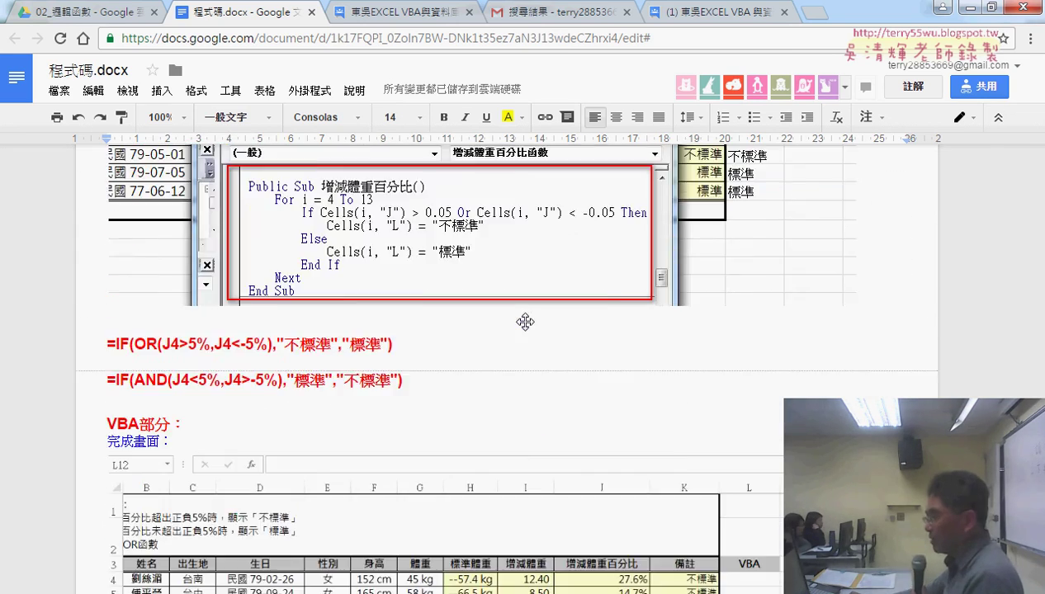
scroll(524, 321, up, 5)
scroll(525, 321, up, 2)
scroll(525, 322, up, 3)
scroll(526, 322, up, 2)
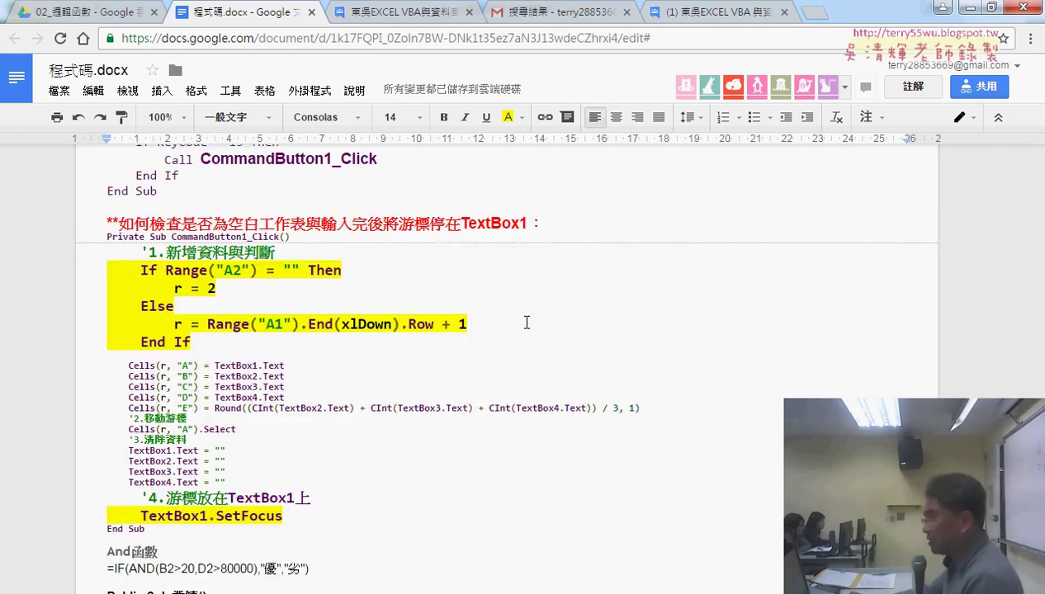
scroll(527, 322, up, 3)
- Highlight the 如何按ENTER直接輸入資料 heading and the old txt04 name in the KeyDown header
scroll(527, 322, down, 2)
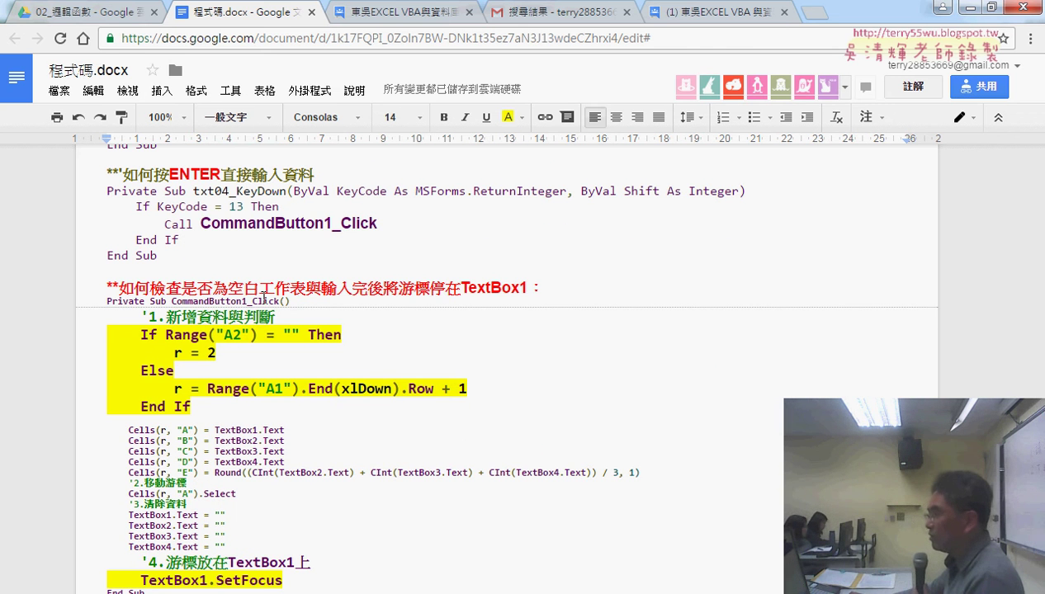
drag(123, 175, 314, 177)
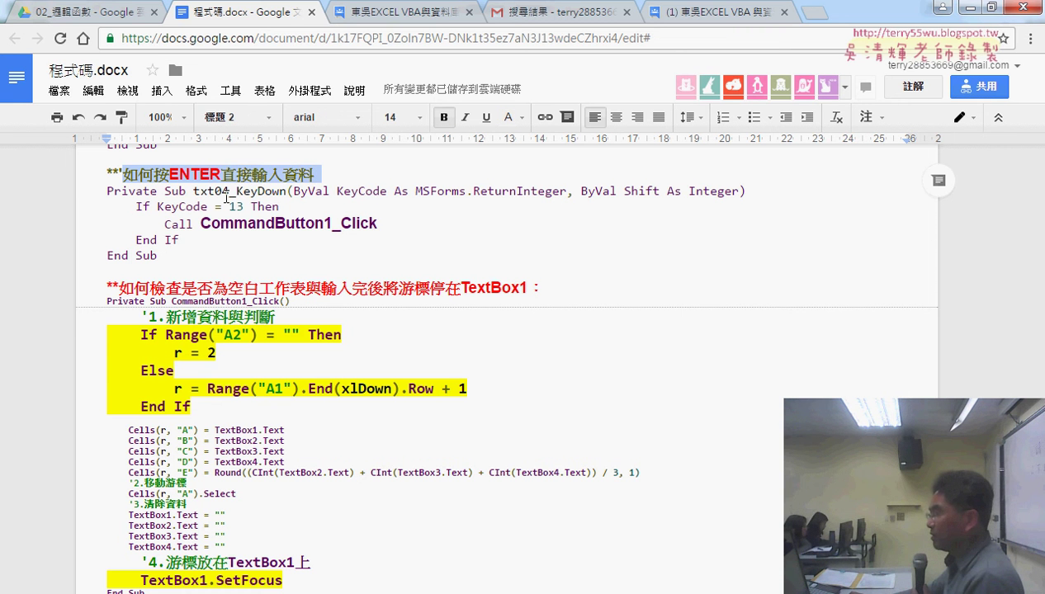
drag(194, 191, 217, 191)
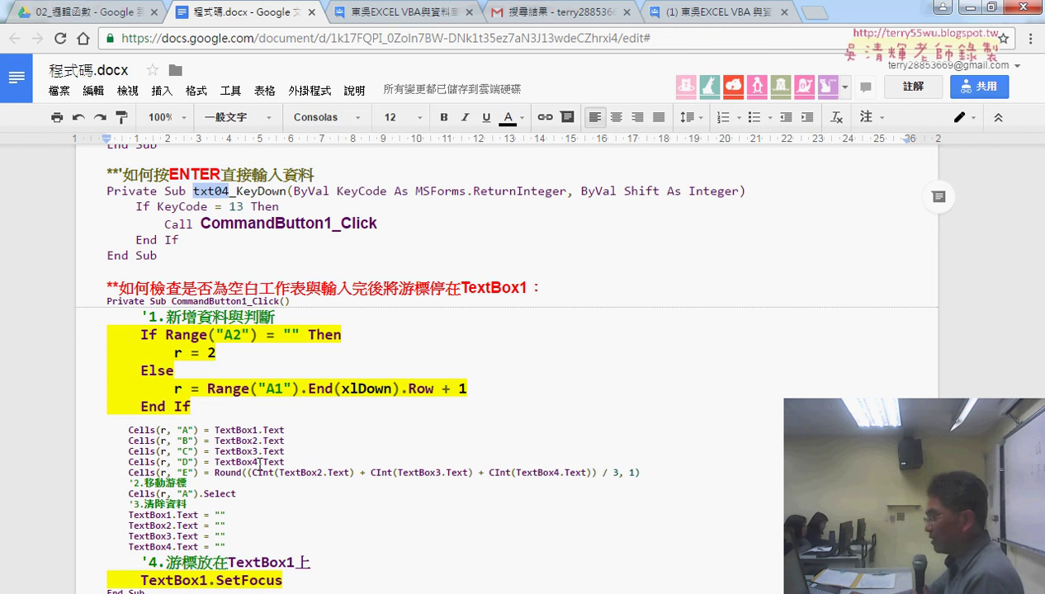
- Copy TextBox4 from the VBA KeyDown header and paste it over txt04 in the doc
click(292, 530)
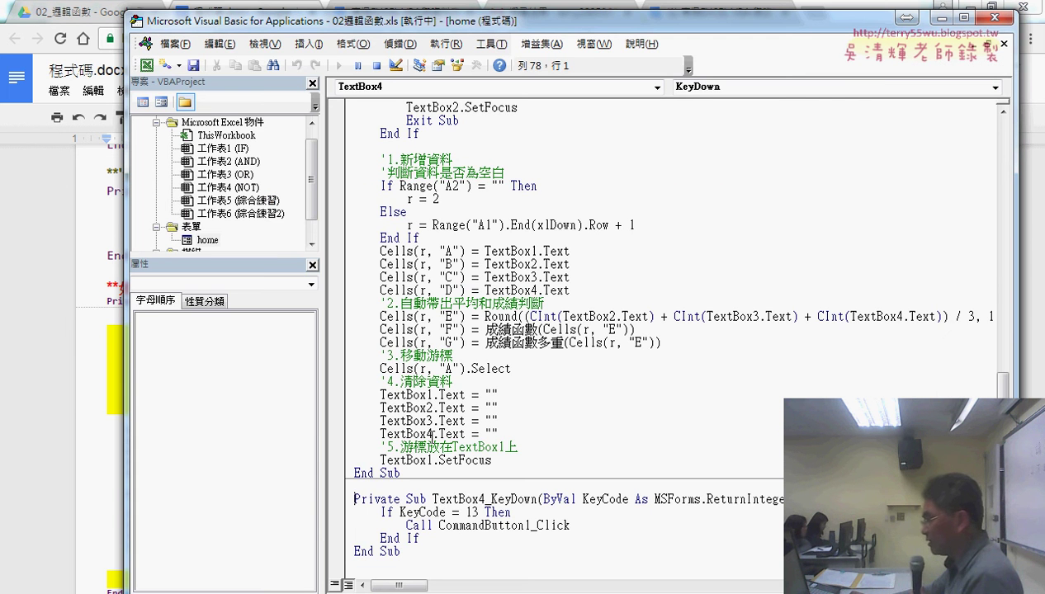
drag(432, 500, 486, 500)
key(ctrl+c)
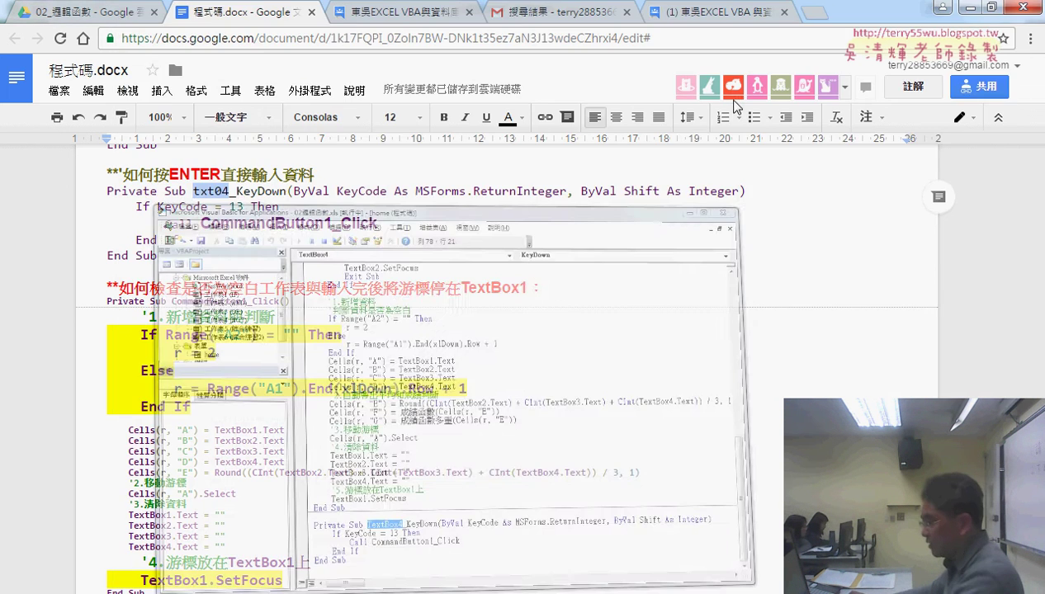
click(940, 16)
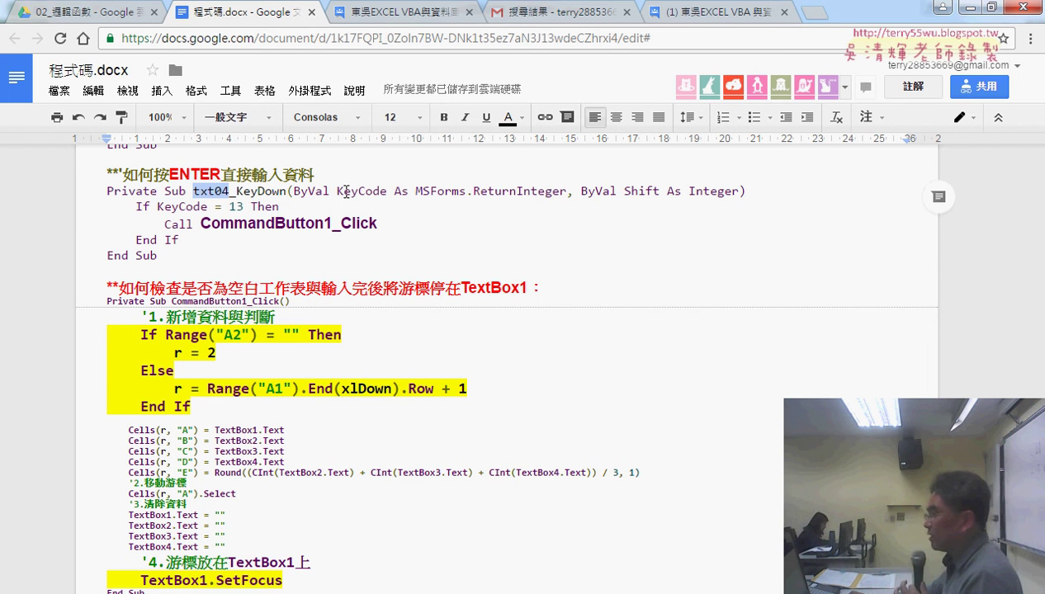
key(ctrl+v)
- Highlight the KeyDown event name, the KeyCode = 13 check and the Call CommandButton1_Click line
drag(259, 191, 409, 191)
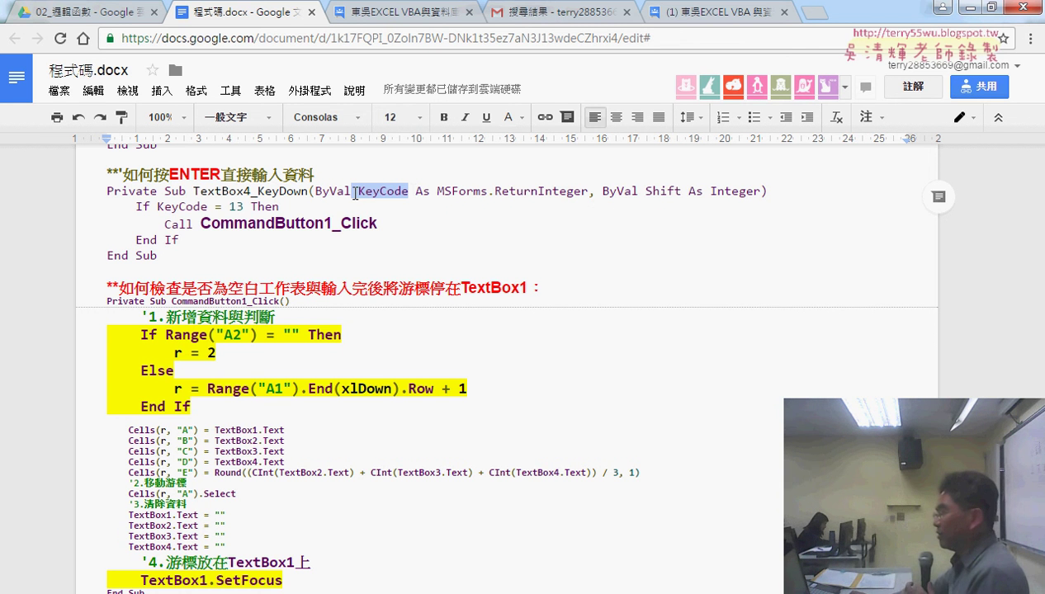
drag(157, 207, 244, 207)
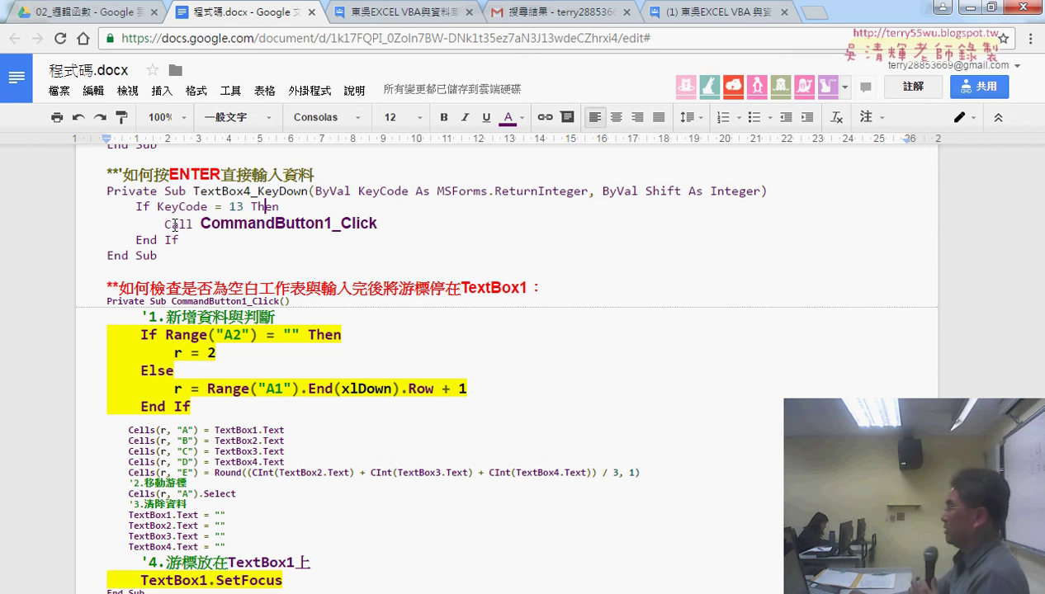
drag(163, 222, 404, 223)
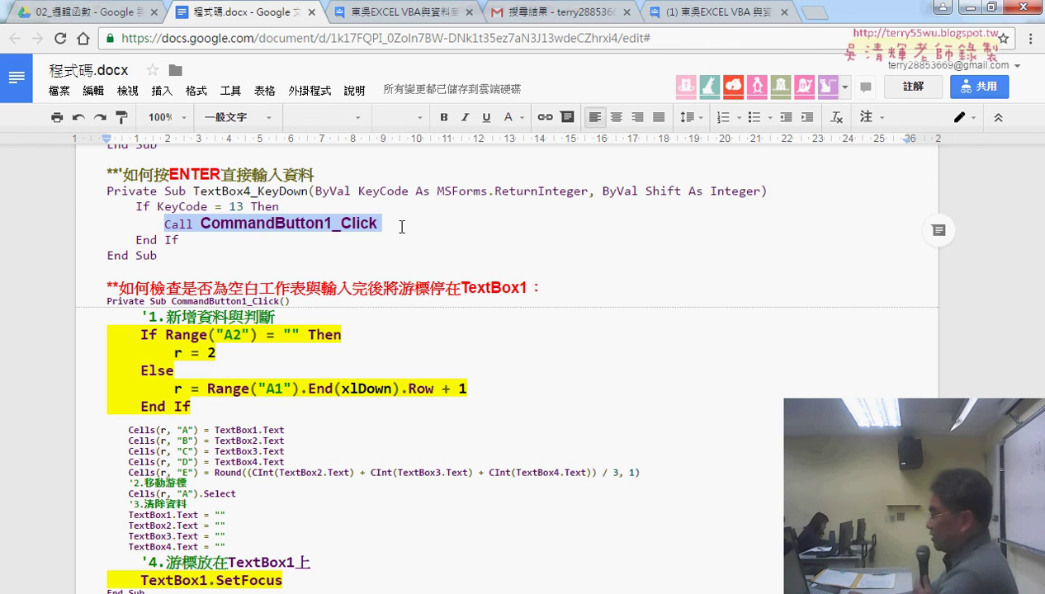
- Back in the VBA editor, highlight the If Range("A2") block that finds the next empty row
click(266, 582)
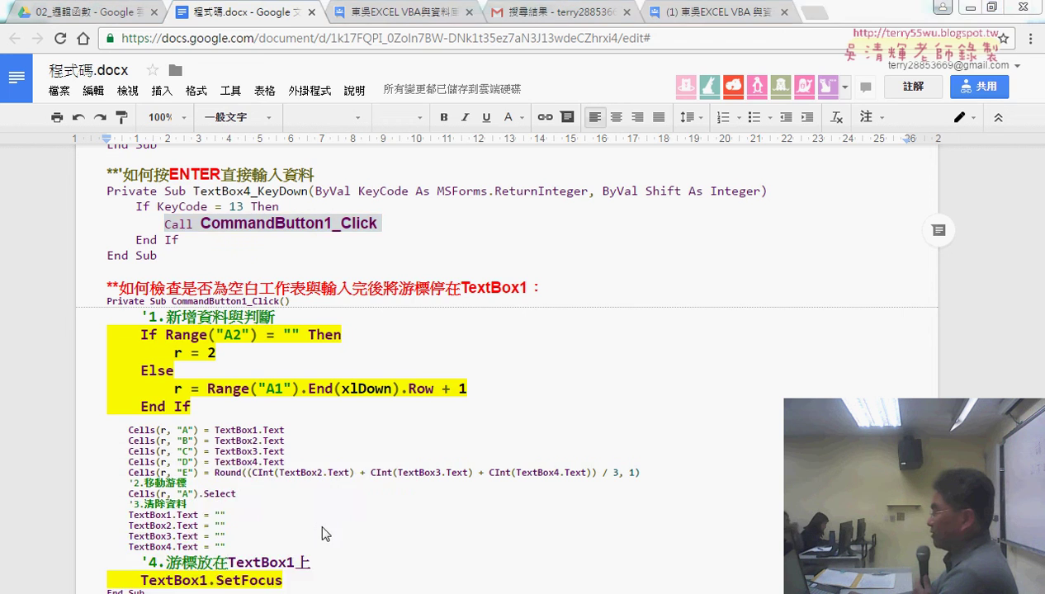
scroll(476, 376, up, 7)
scroll(476, 375, up, 1)
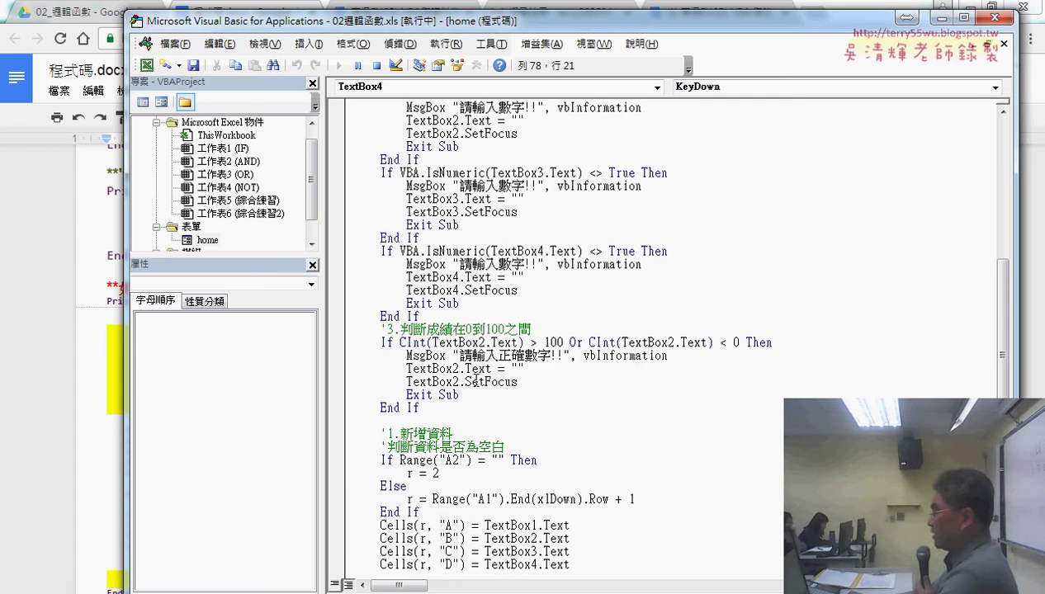
scroll(476, 382, down, 3)
drag(475, 398, 348, 336)
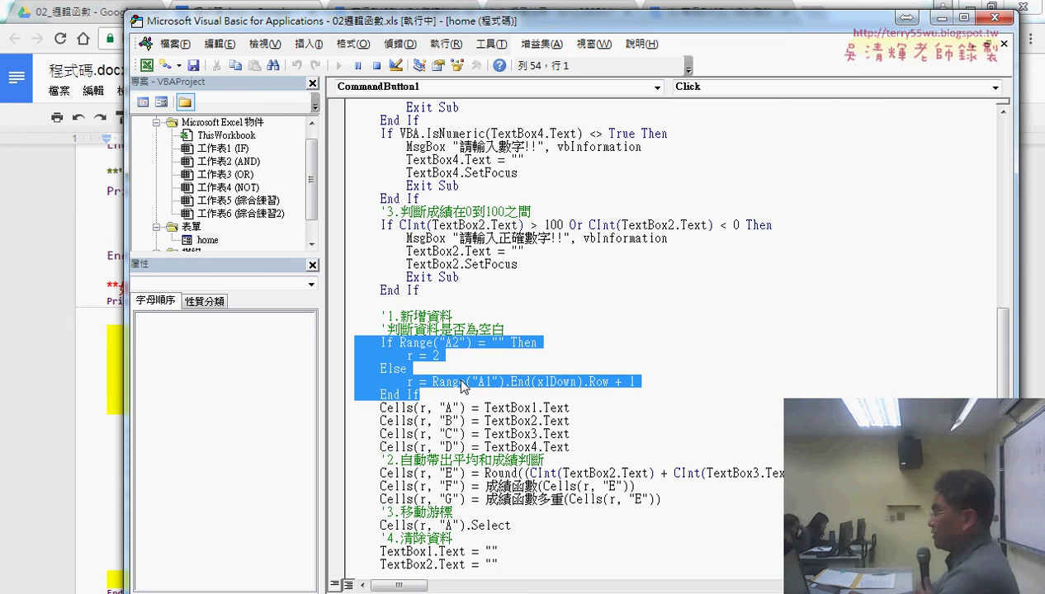
- Scroll to the TextBox4_KeyDown procedure and highlight its KeyCode = 13 check
scroll(462, 386, down, 2)
scroll(528, 392, down, 1)
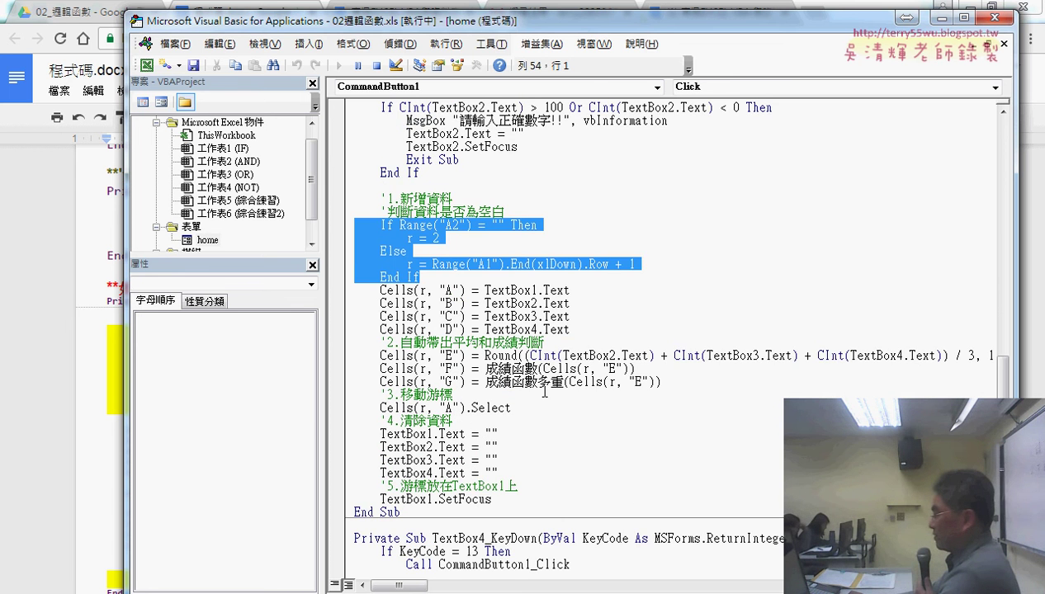
scroll(544, 391, down, 1)
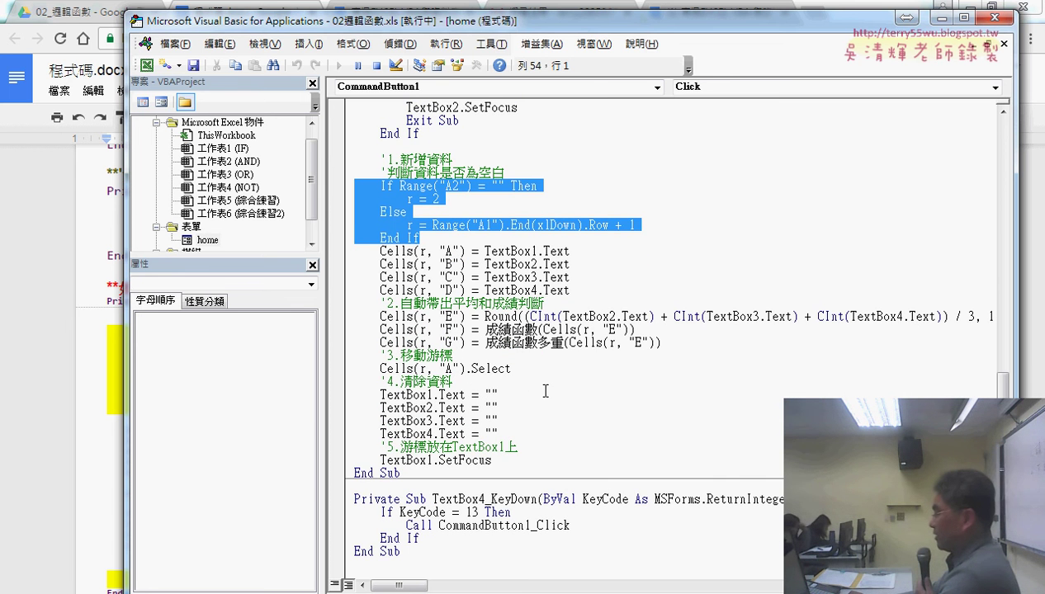
click(523, 499)
mouse_move(482, 512)
mouse_down()
mouse_move(410, 513)
mouse_move(594, 523)
mouse_up()
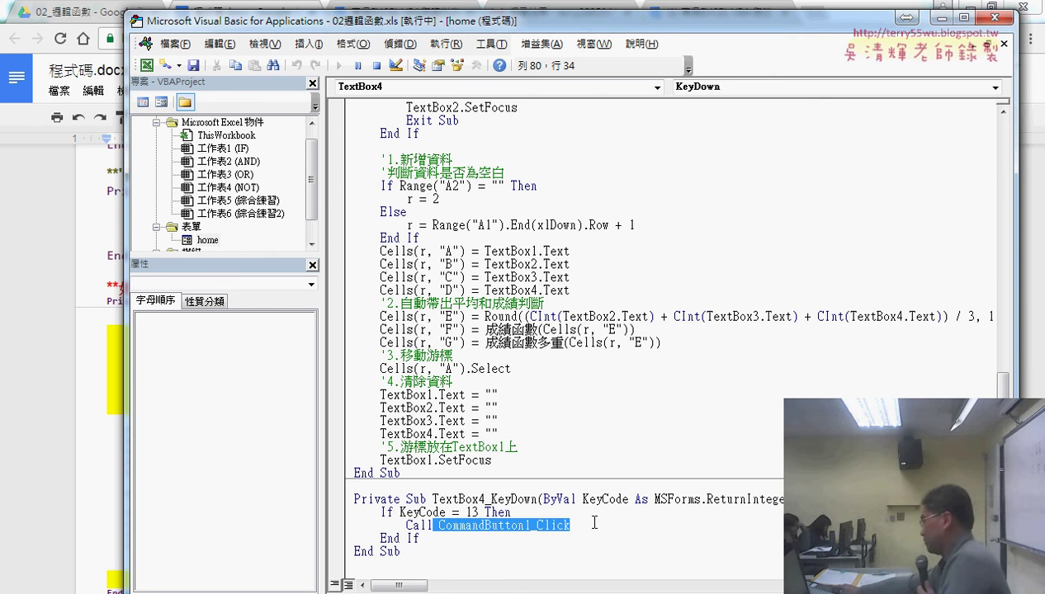